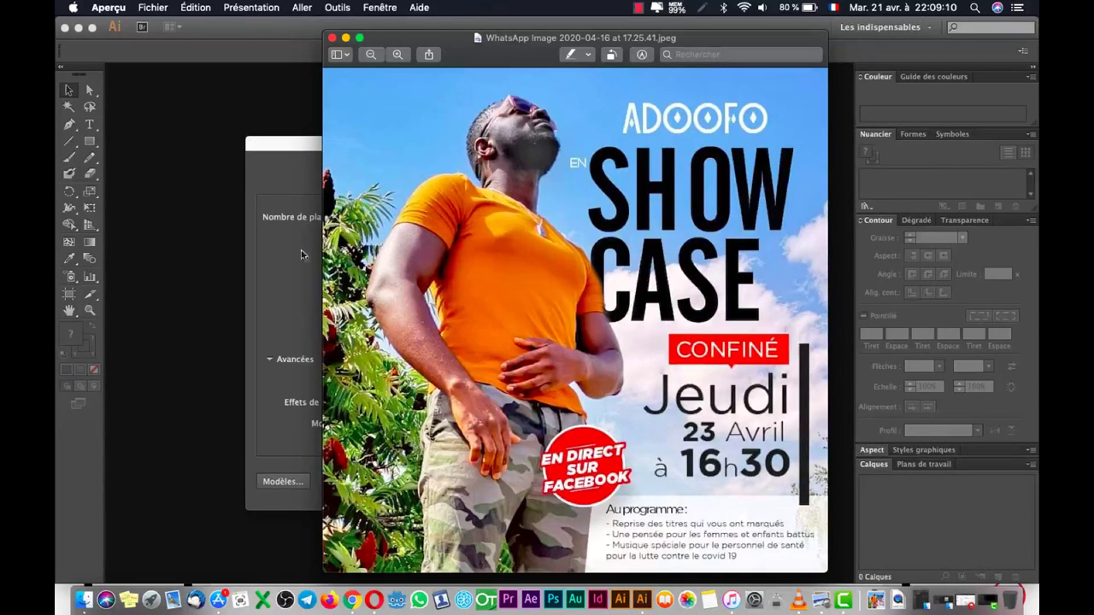
Preview the woman's photo in Quick Look, then return to the New Document profile list
click(92, 595)
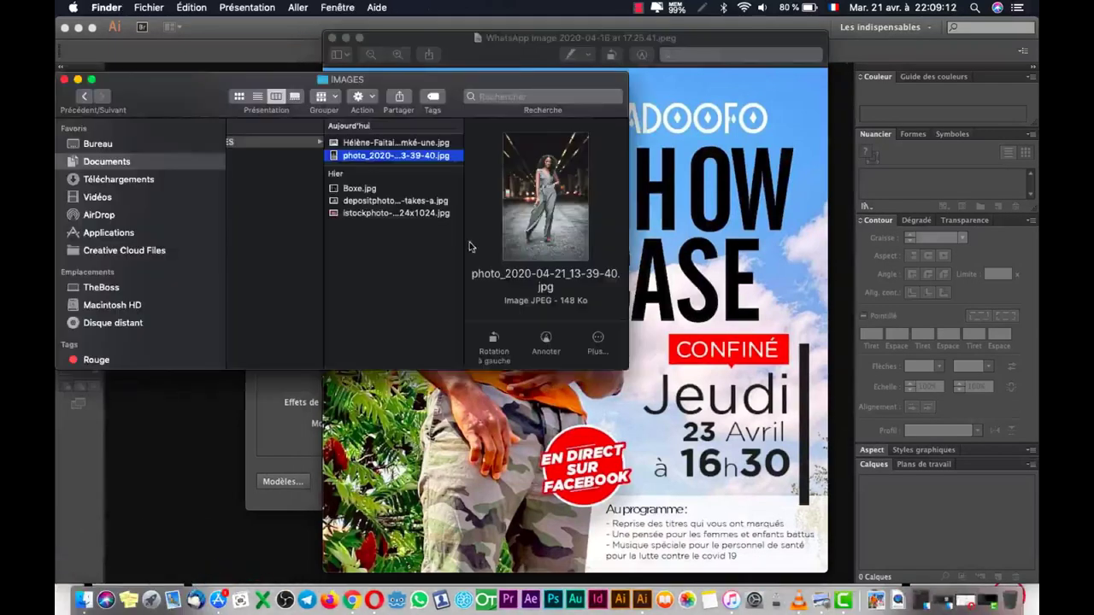
key(space)
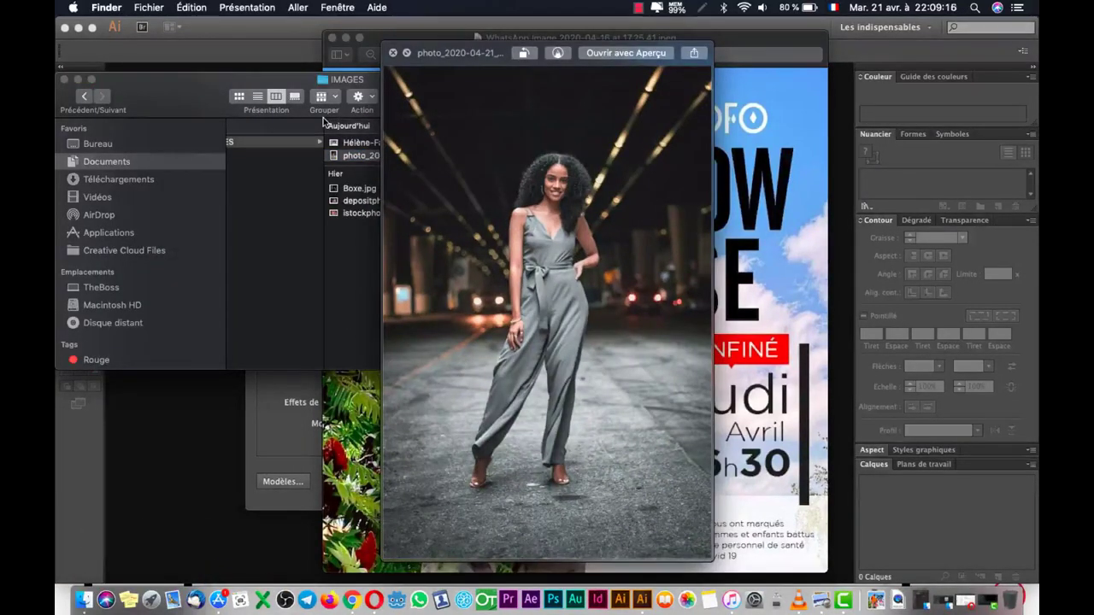
key(space)
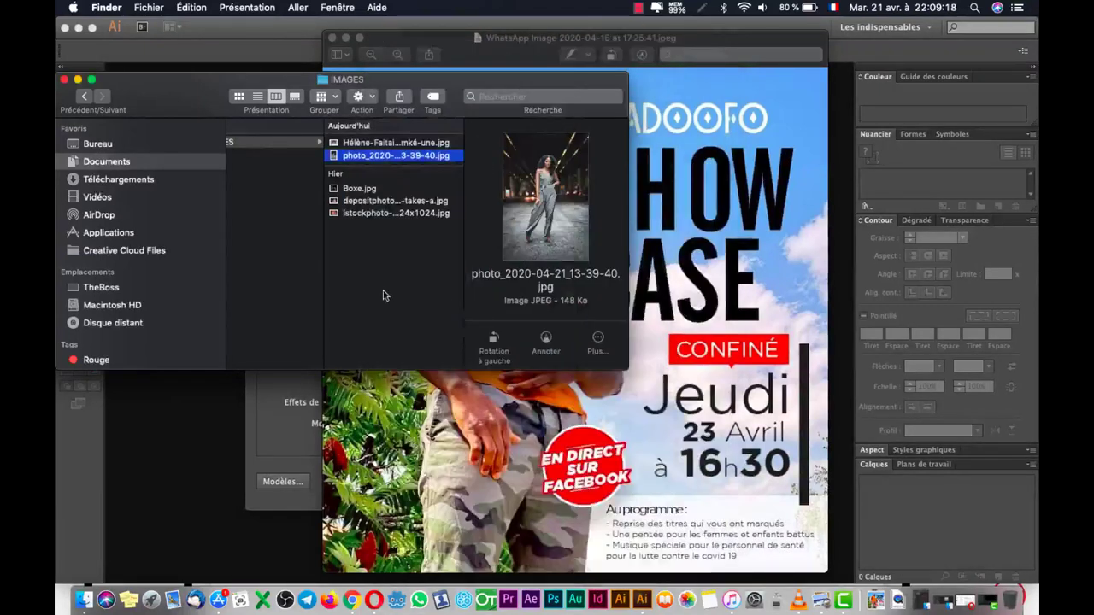
click(299, 407)
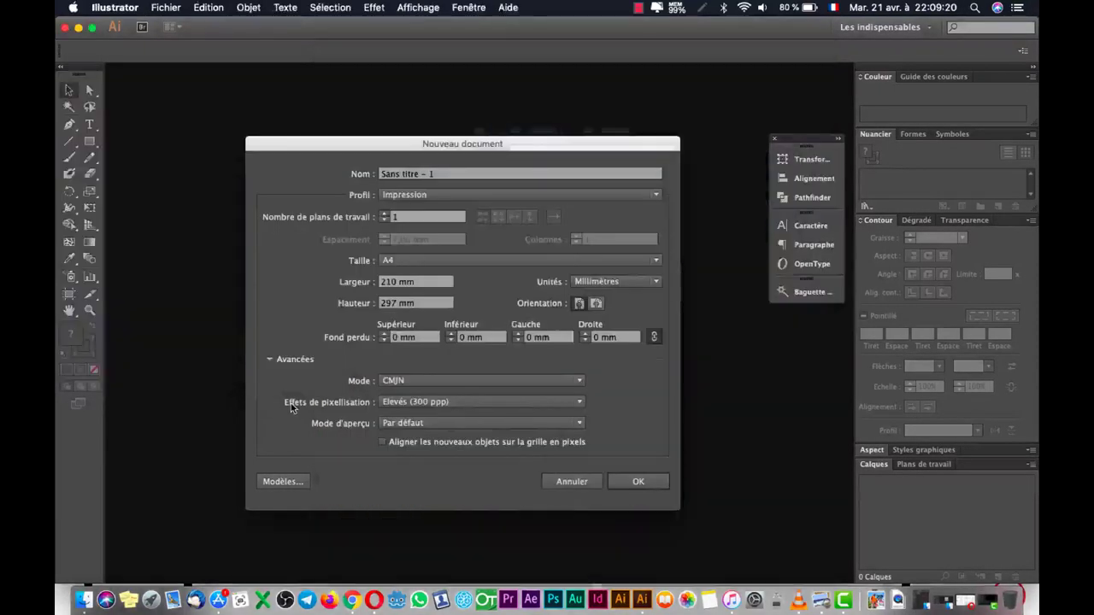
click(473, 196)
click(275, 261)
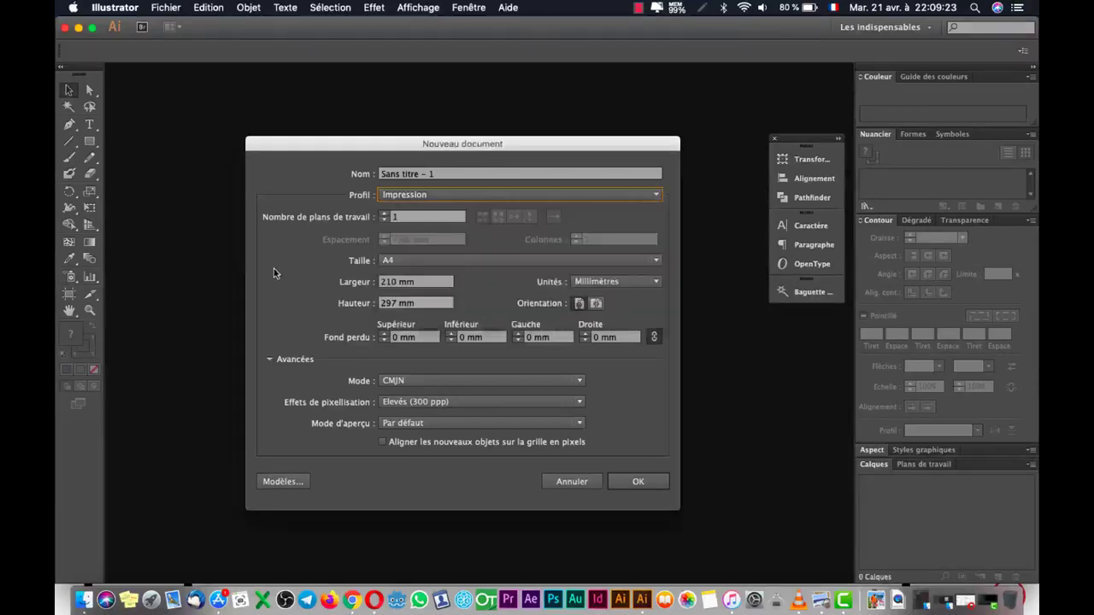
click(448, 194)
View the reference show-case poster in Aperçu, then go back to the Profil dropdown
click(83, 600)
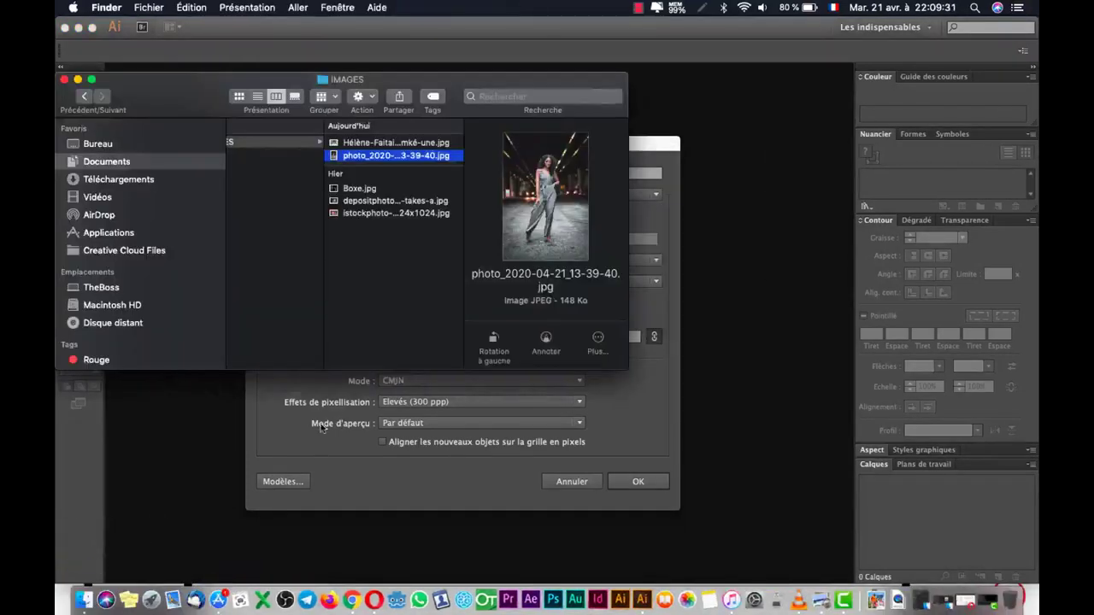
click(829, 598)
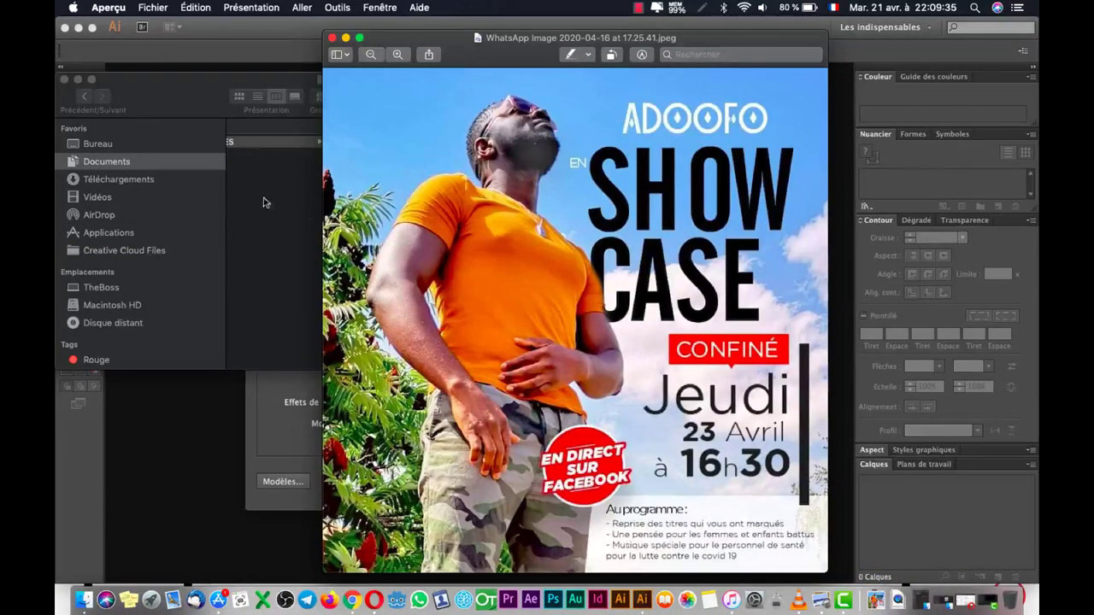
click(276, 406)
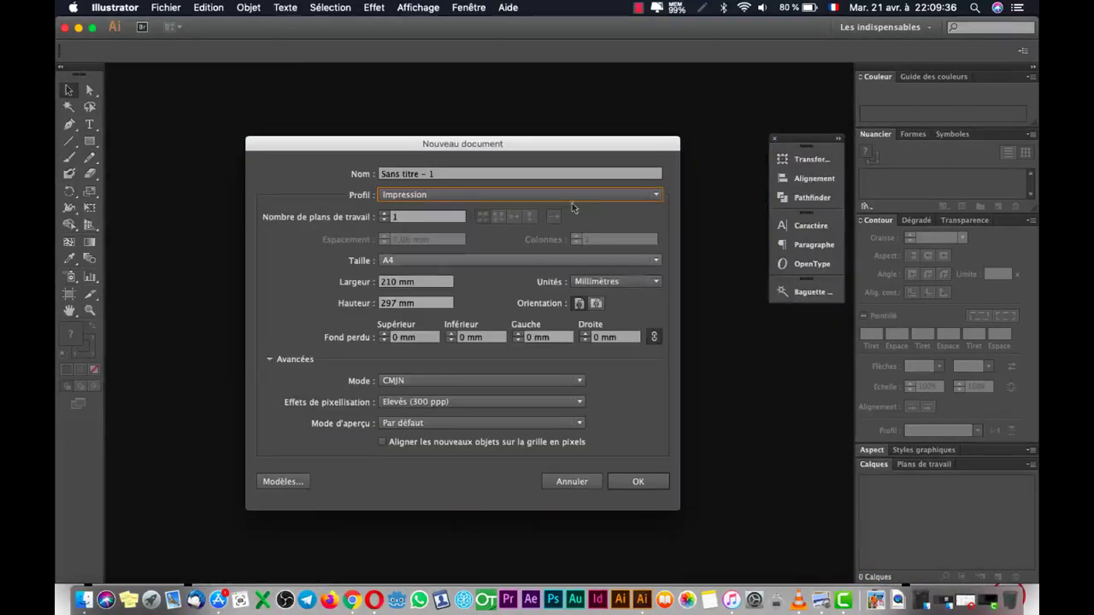
click(440, 194)
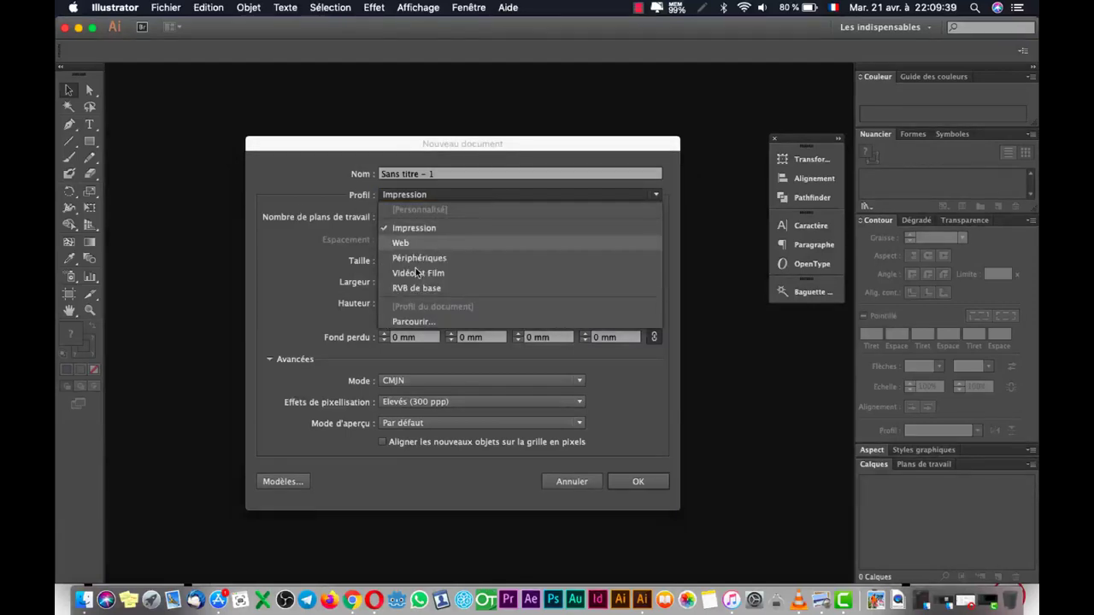
Choose the RVB de base profile with Pixels as the units
click(409, 244)
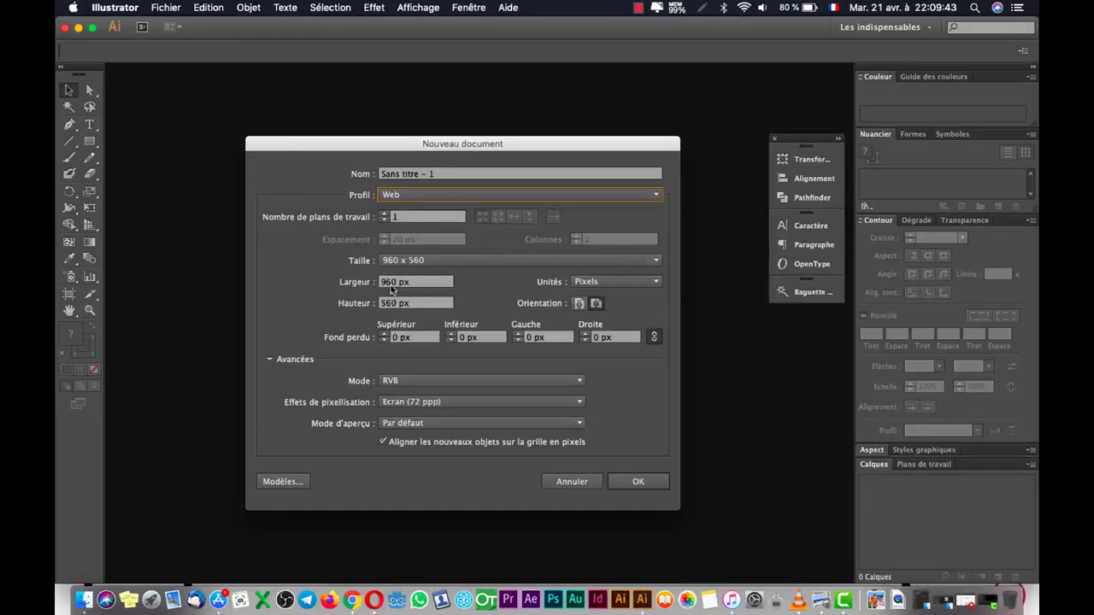
click(467, 195)
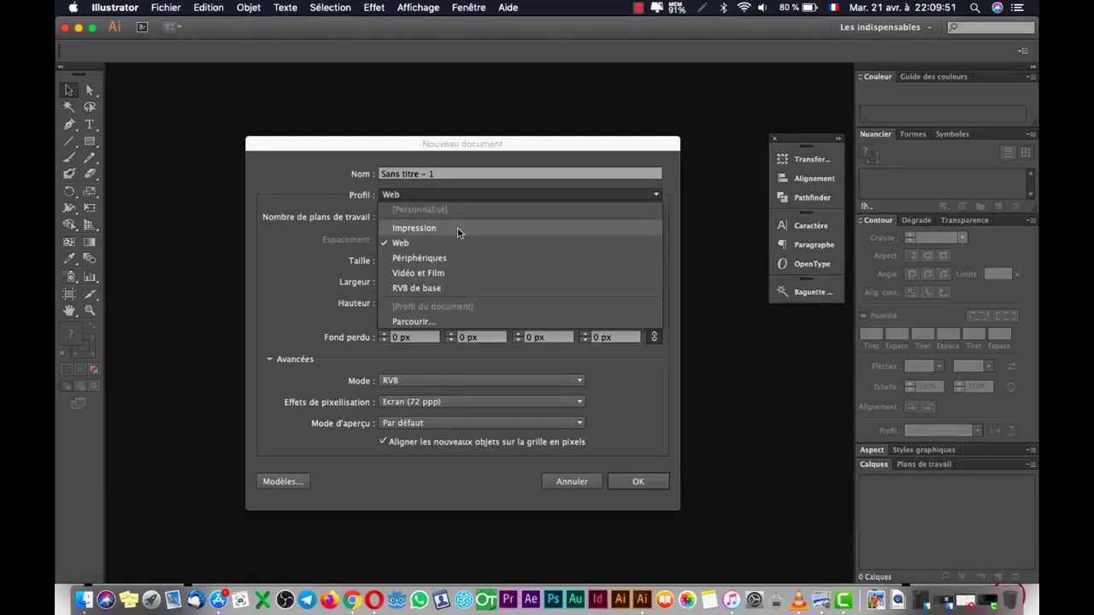
click(443, 293)
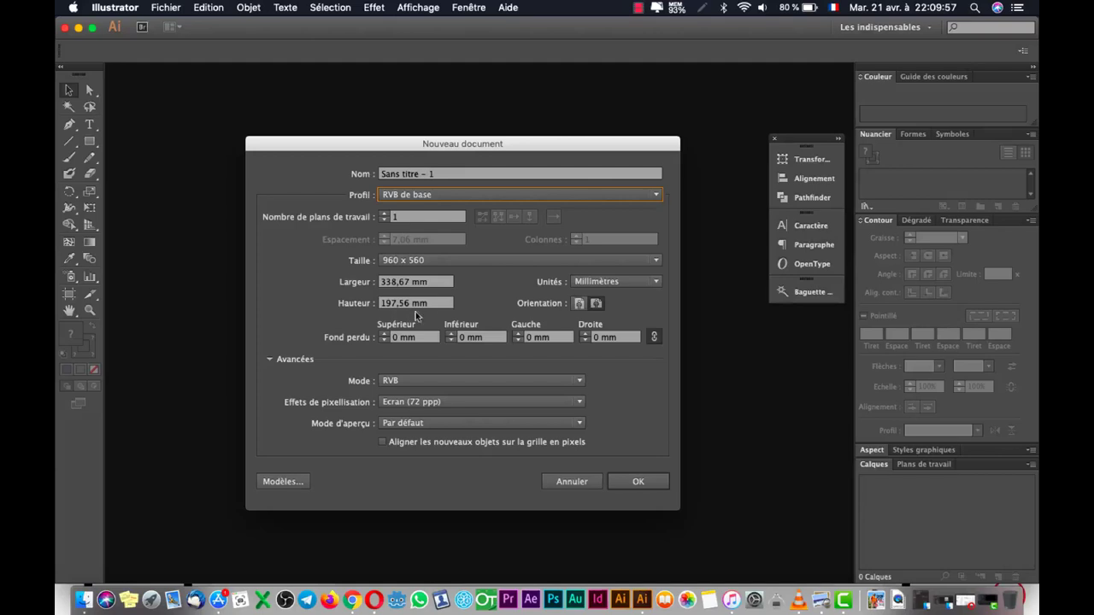
click(609, 281)
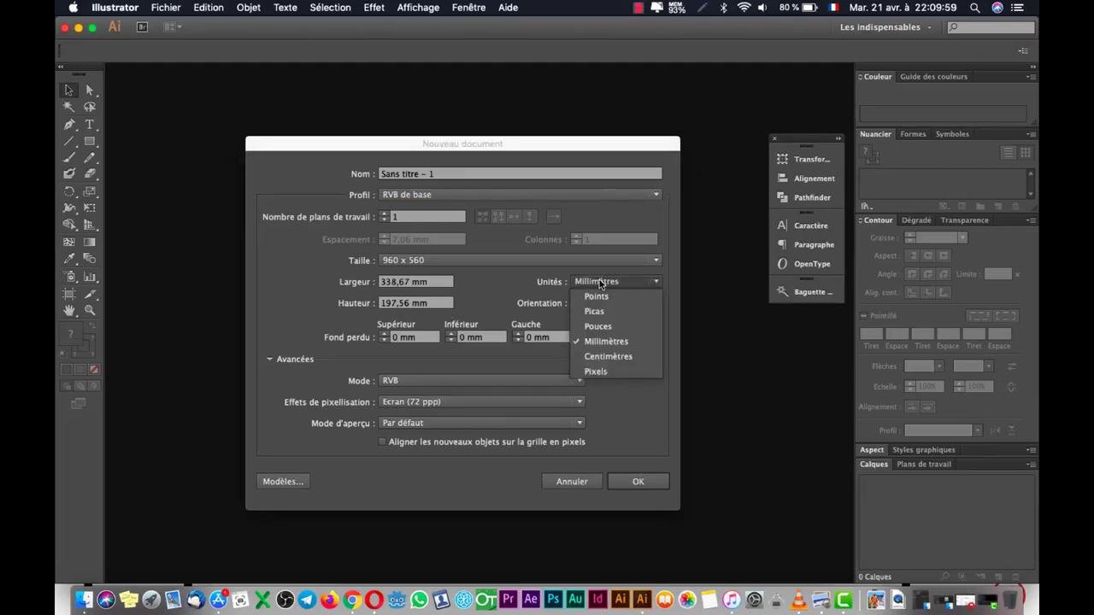
click(591, 371)
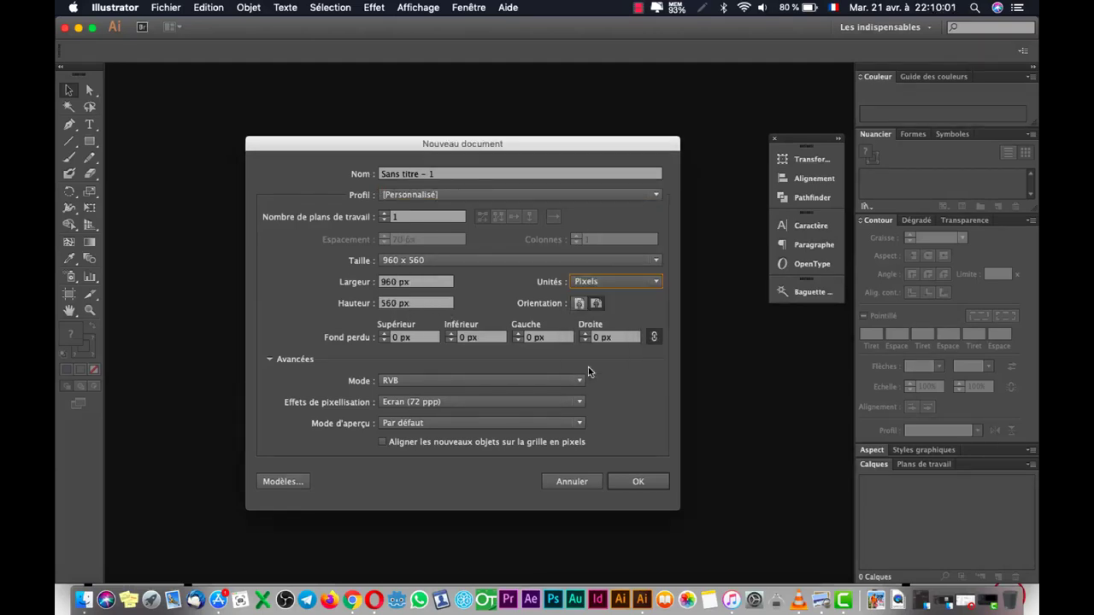
Set width and height to 800 px, keeping RVB mode and Ecran (72 ppp)
triple_click(399, 288)
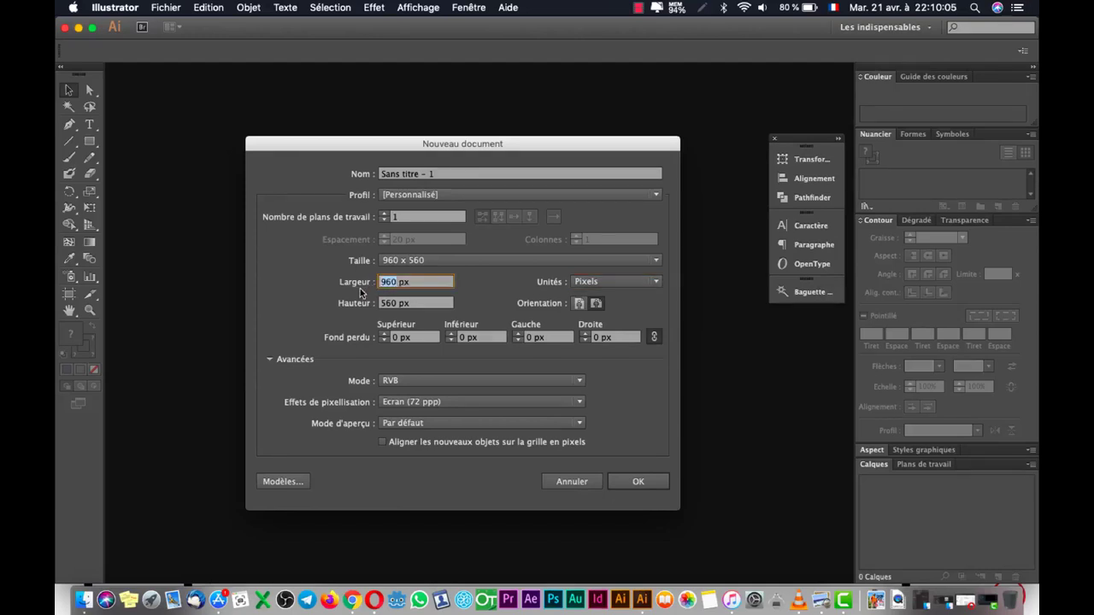
text(800)
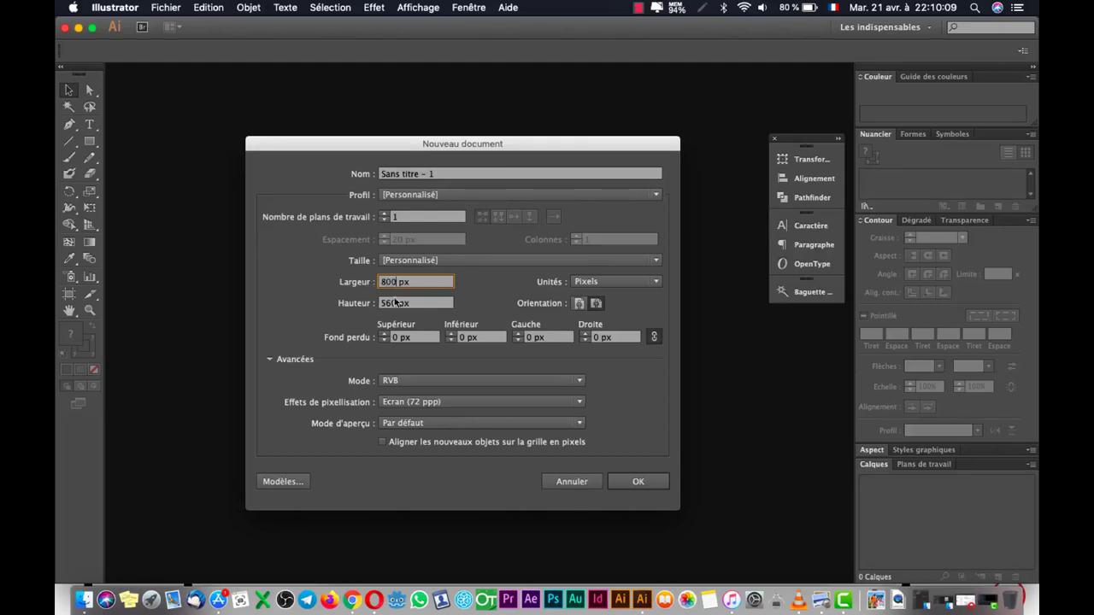
key(Tab)
text(800)
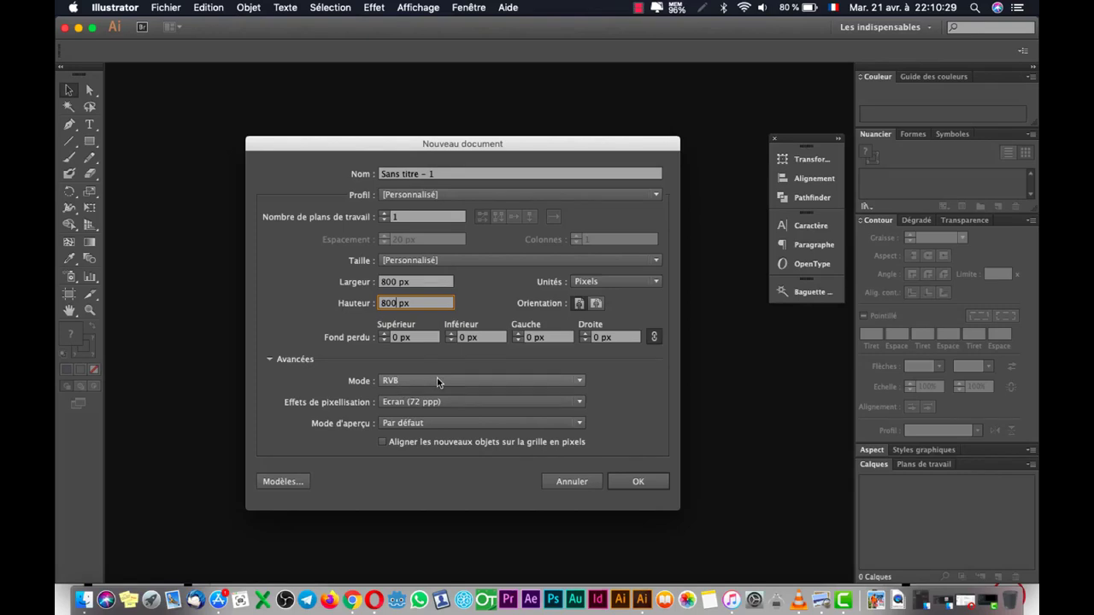
click(435, 379)
click(435, 378)
click(428, 400)
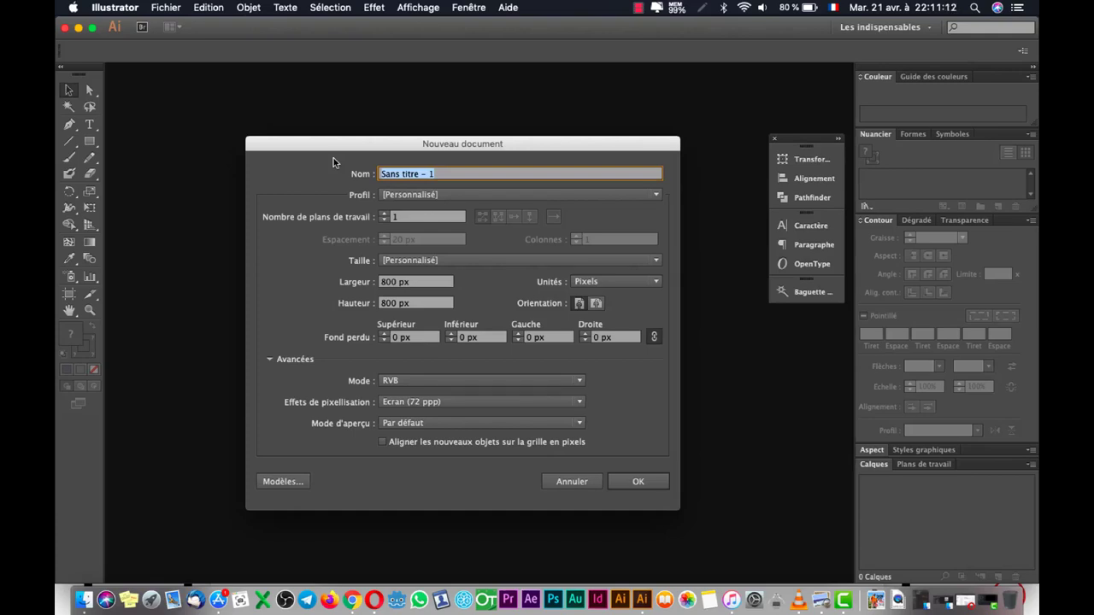
Enter 'AFFICHE CONCERT' as the document name and confirm with OK
text(AFFICHE)
text(CONCERT)
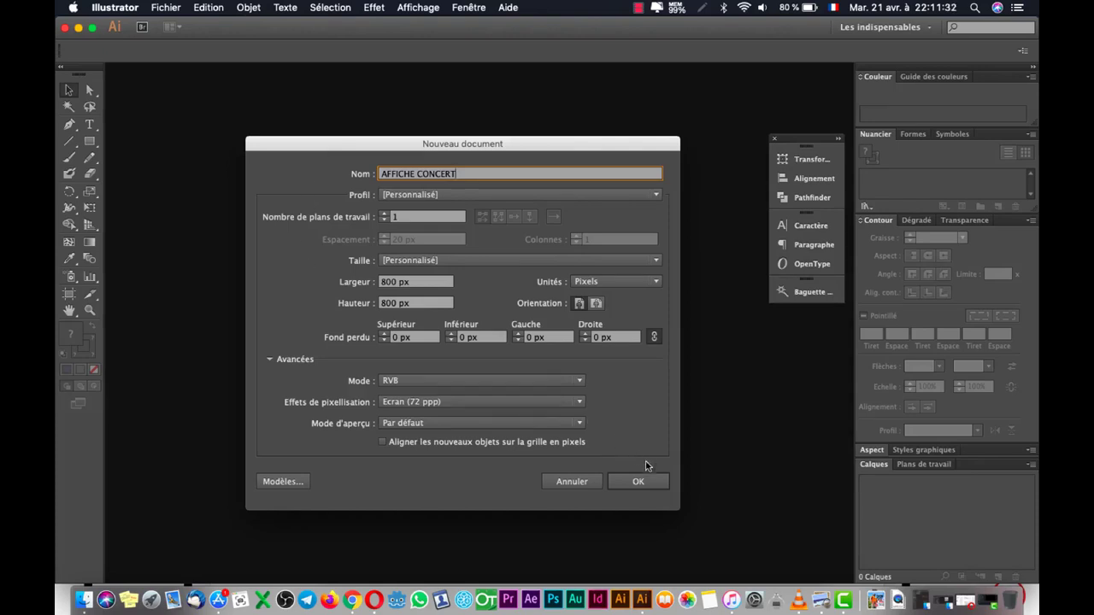
click(642, 481)
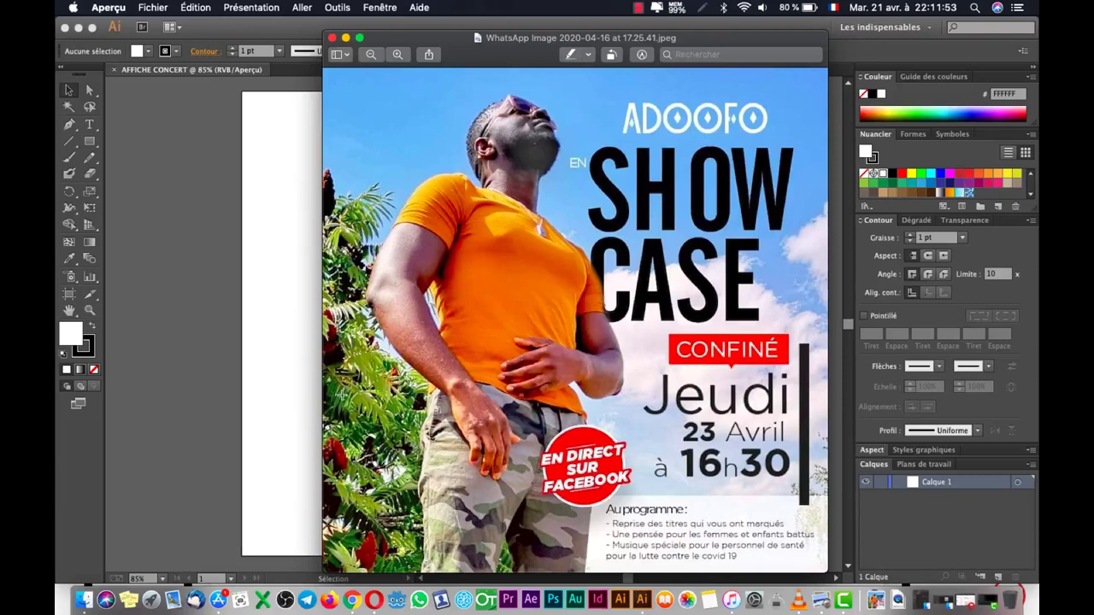
Bring Illustrator's blank AFFICHE CONCERT artboard in front of the Aperçu poster and switch to Finder
click(269, 347)
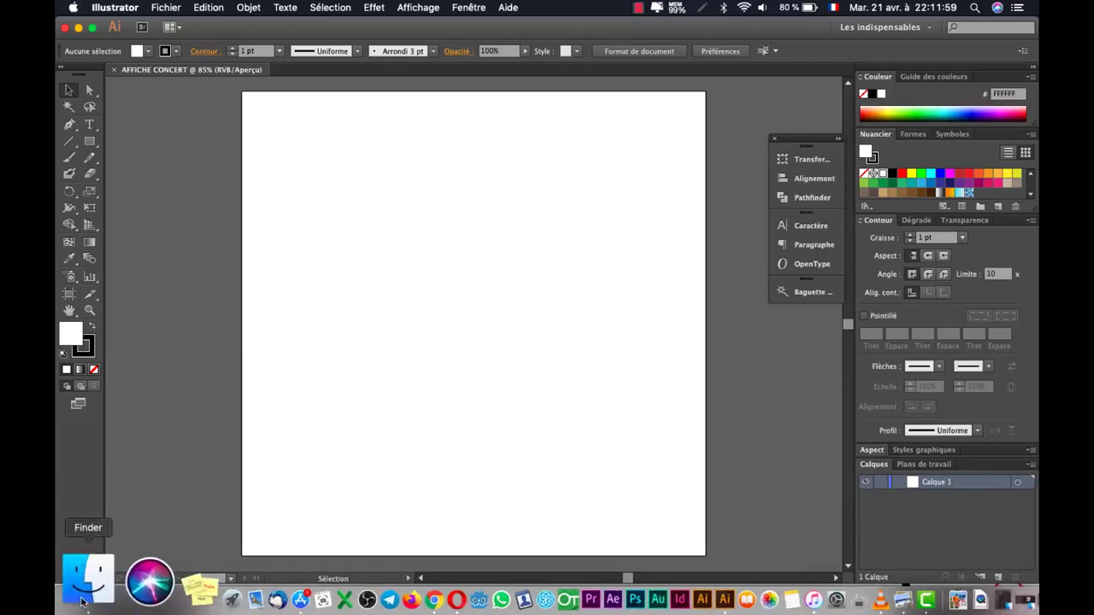
click(100, 574)
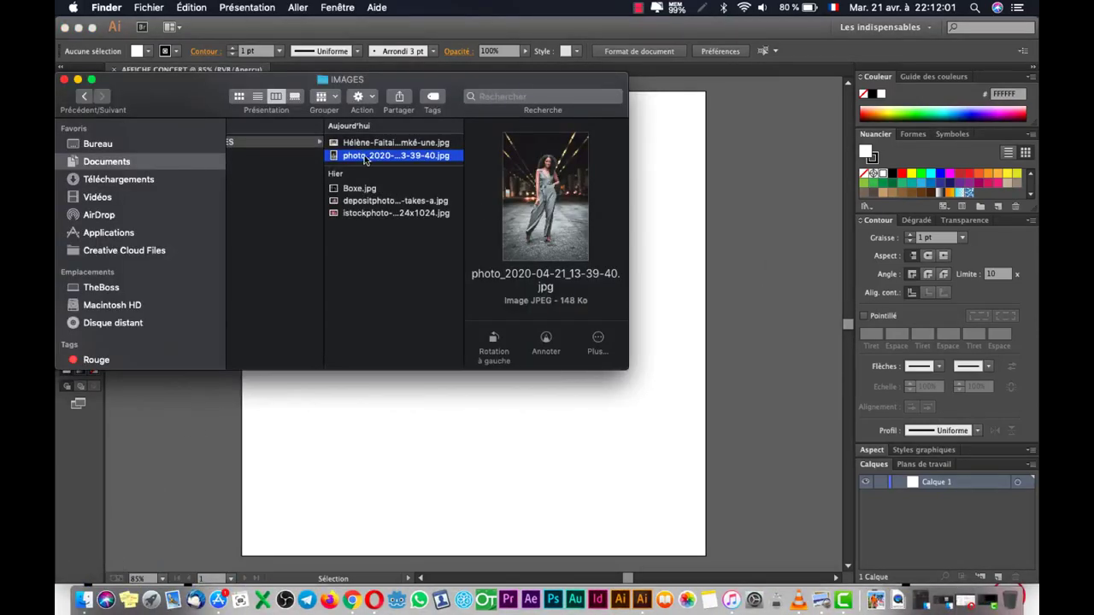
Drag photo_2020-04-21_13-39-40.jpg from Finder onto the artboard and move it to the right side
drag(365, 159, 57, 245)
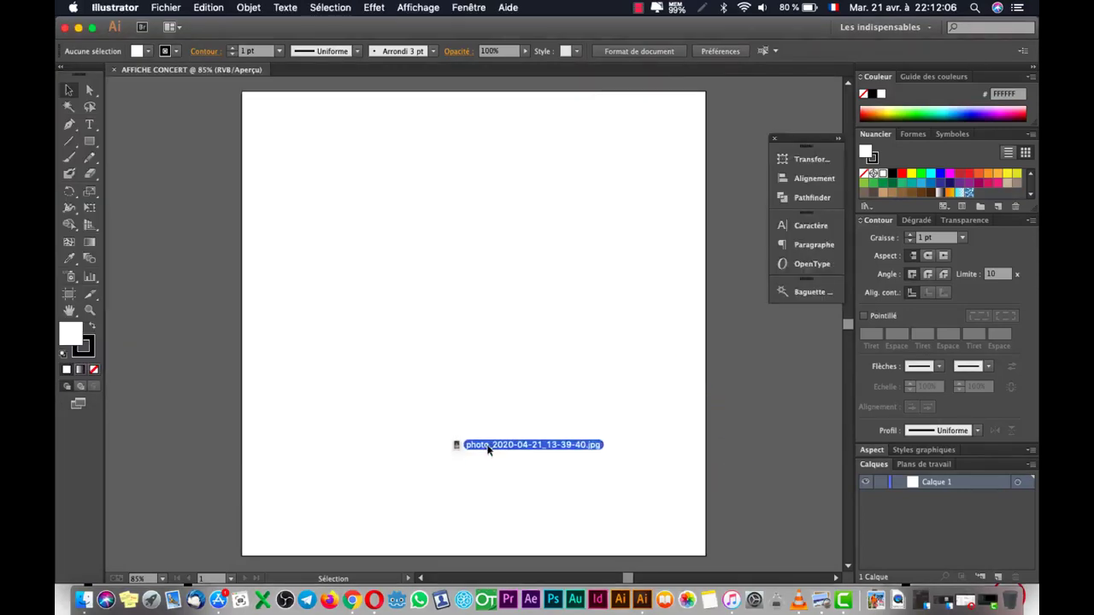
drag(57, 245, 488, 450)
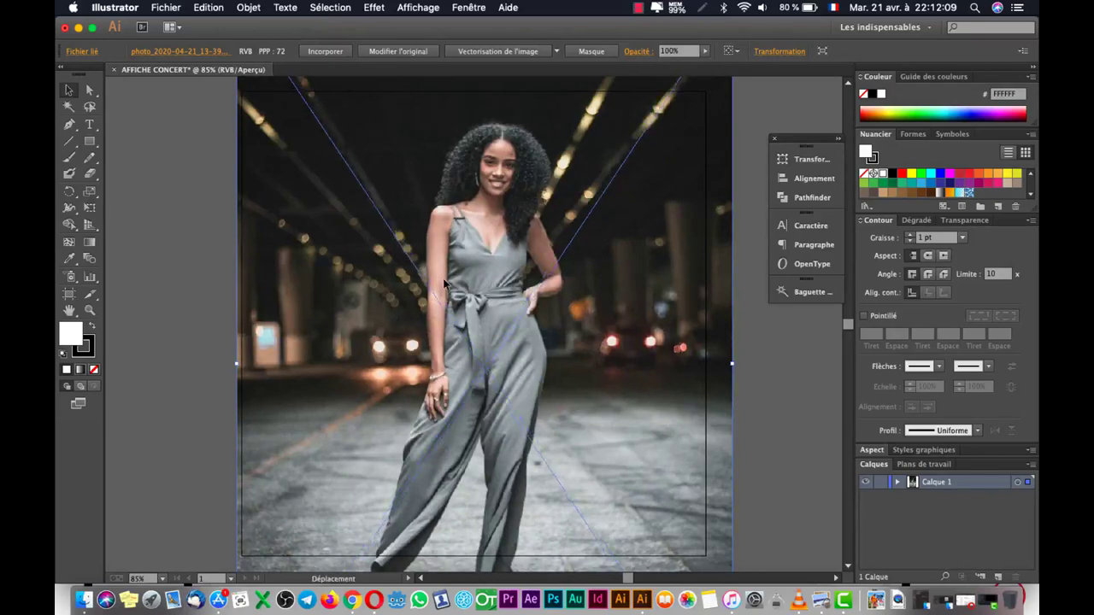
drag(444, 277, 444, 283)
key(ctrl+minus)
key(ctrl+minus)
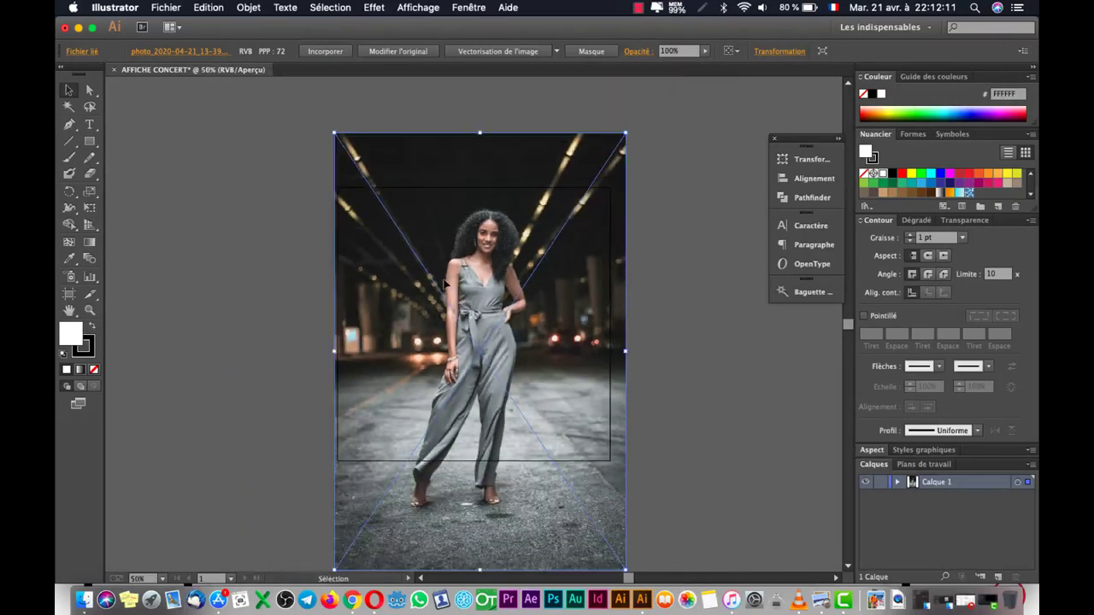
drag(740, 186, 740, 185)
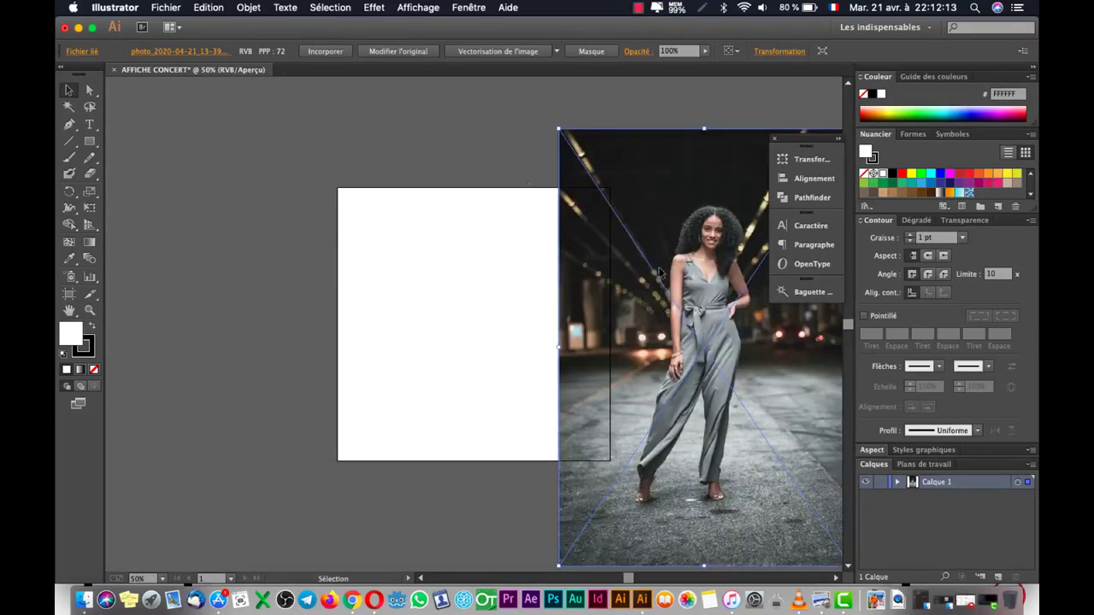
click(810, 179)
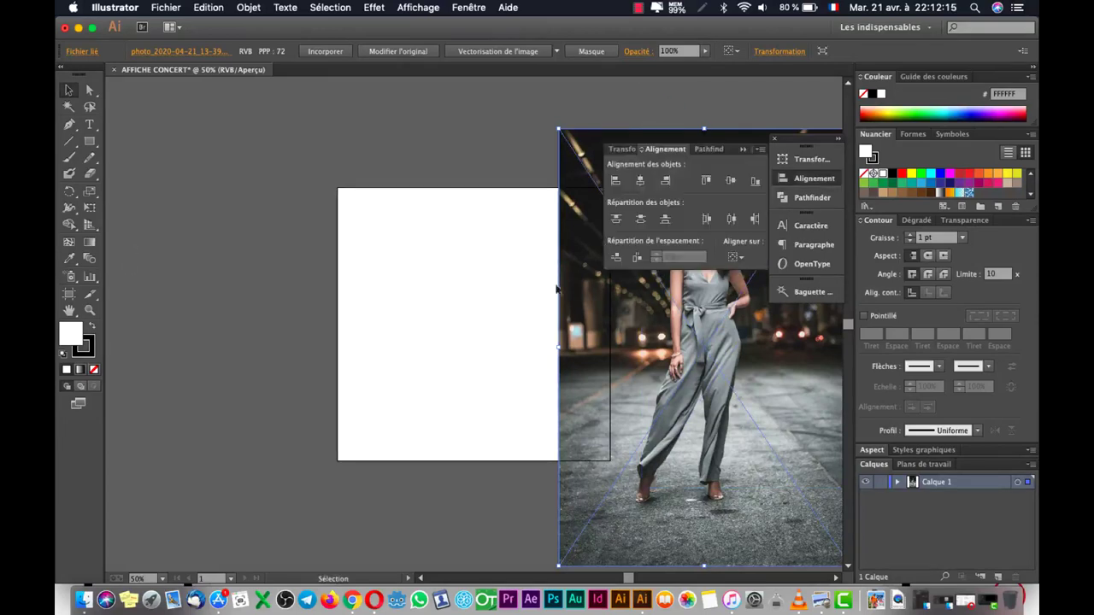
Regroup the transform, alignment and type panels into one floating group, and centre the photo over the artboard
click(808, 181)
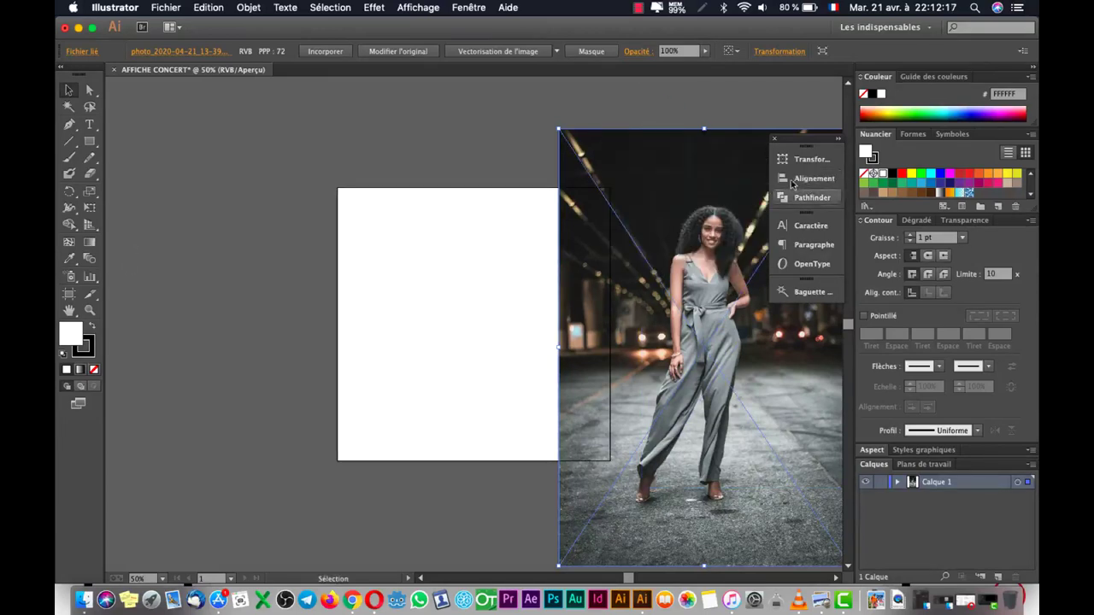
mouse_move(804, 145)
mouse_down()
mouse_move(242, 179)
mouse_move(189, 204)
mouse_move(887, 143)
mouse_move(797, 143)
mouse_move(311, 225)
mouse_up()
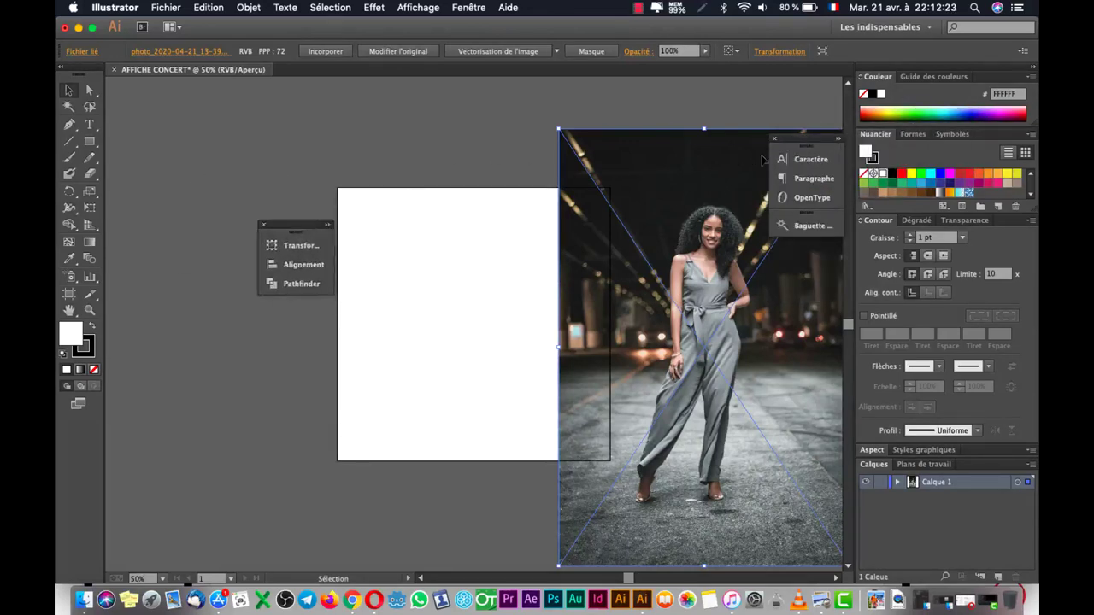
drag(788, 139, 214, 195)
drag(299, 229, 195, 302)
drag(643, 217, 740, 219)
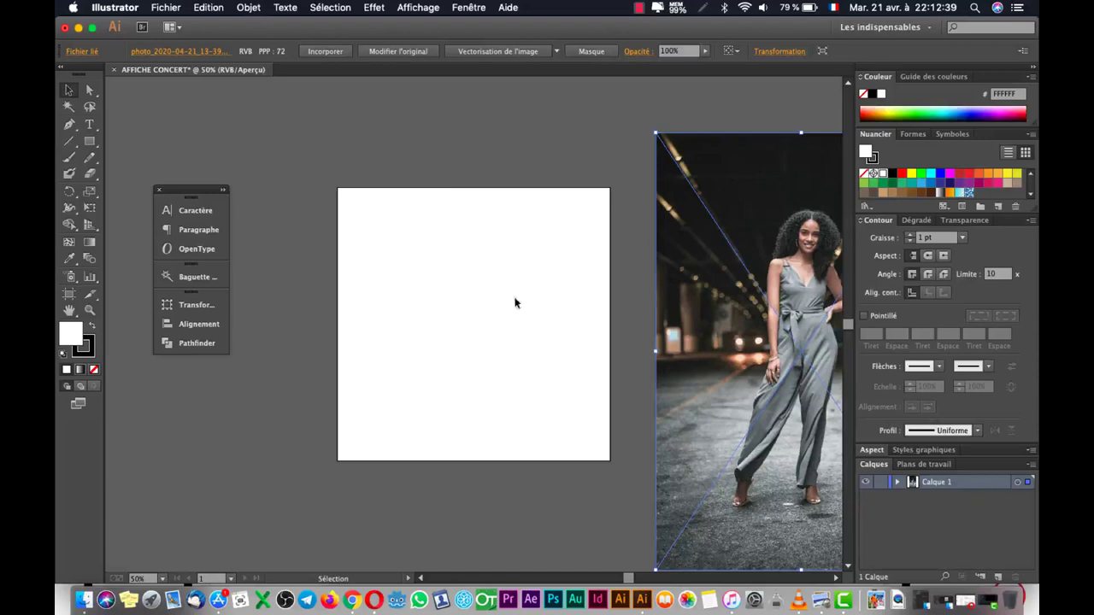
drag(721, 272, 395, 255)
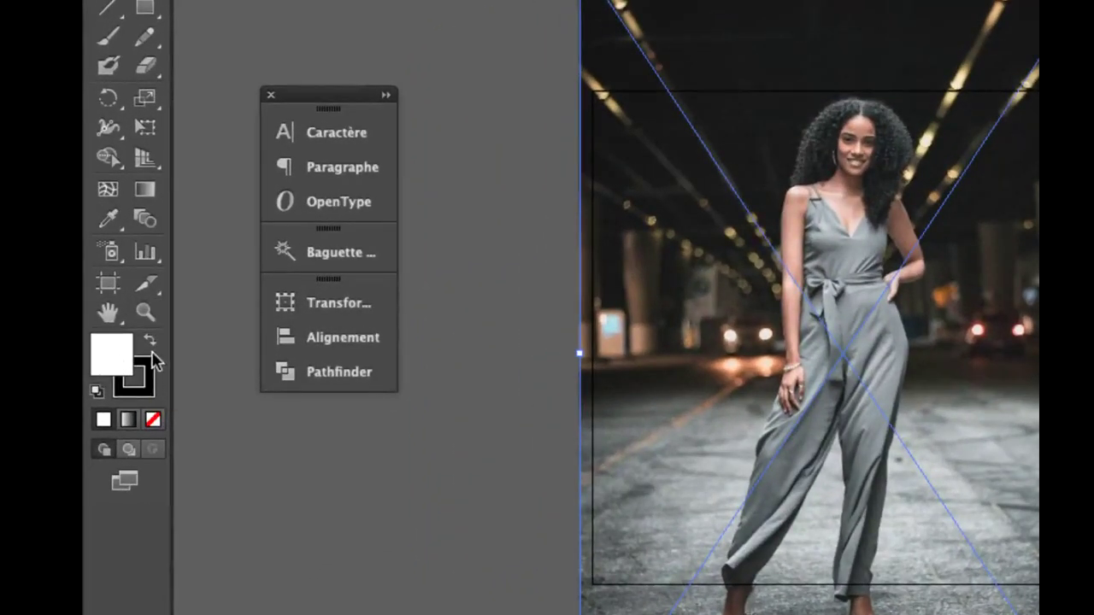
Swap fill and stroke and set the fill to None, leaving a white stroke
click(149, 340)
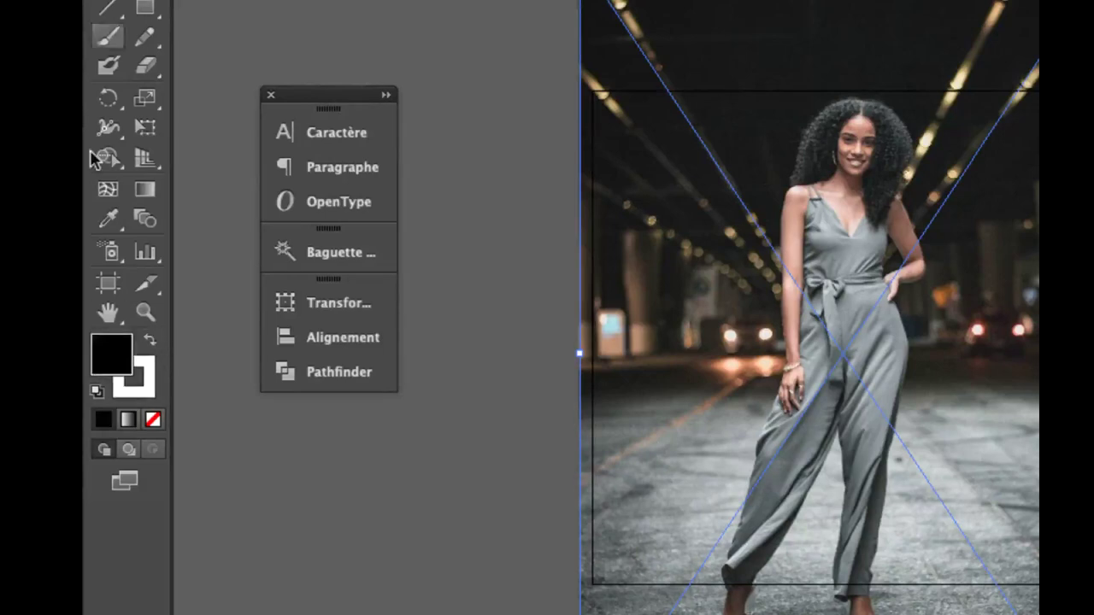
click(153, 419)
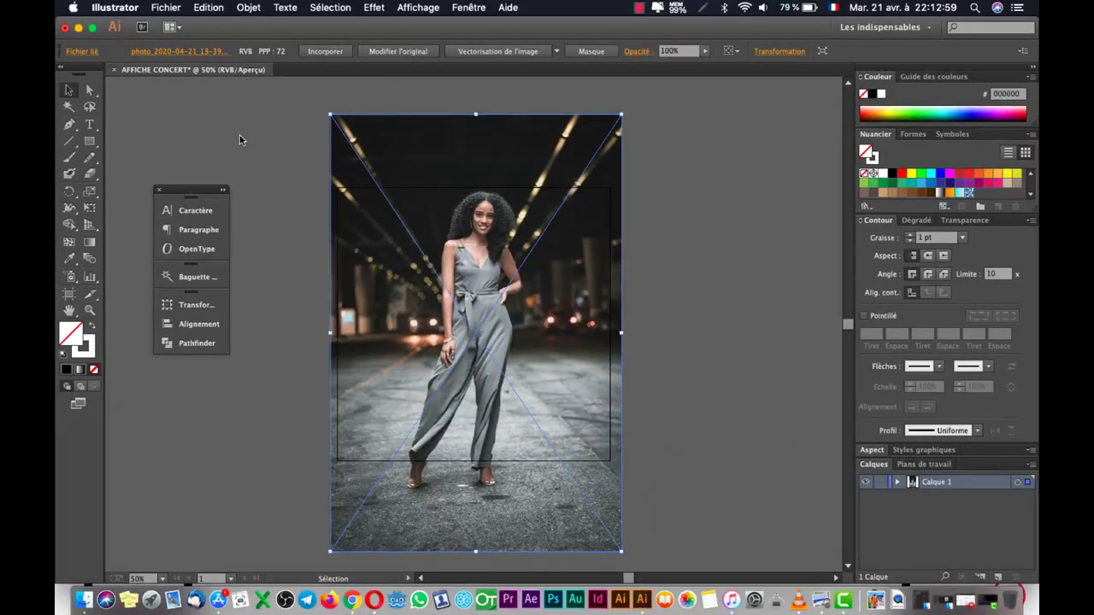
right_click(241, 141)
click(231, 158)
click(463, 9)
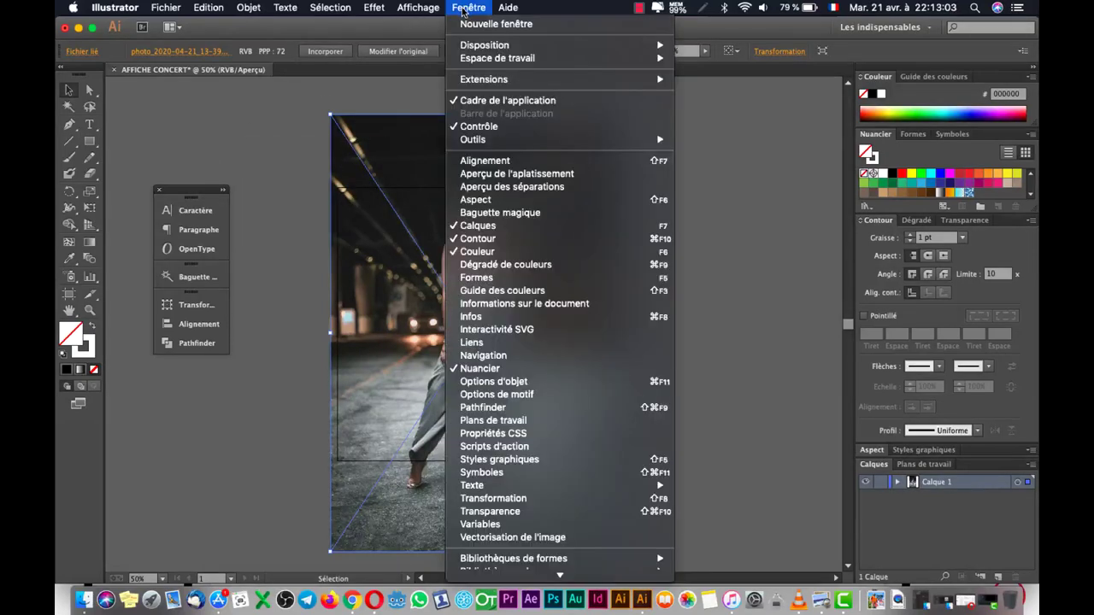
Show the rulers and place guides on the top, right, bottom and left artboard edges
key(cmd+r)
click(245, 449)
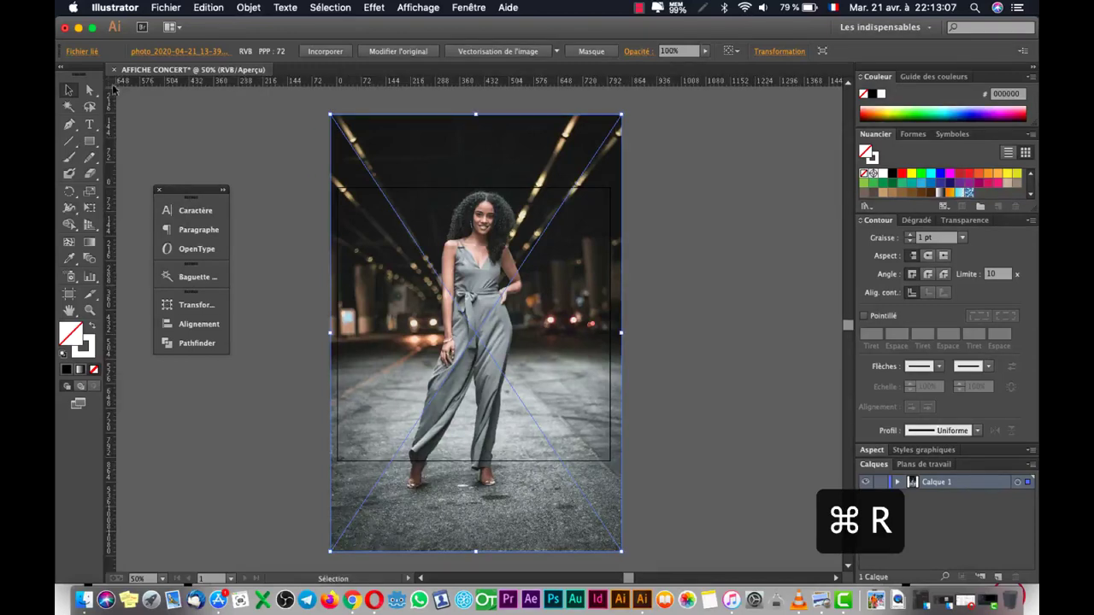
drag(454, 81, 457, 187)
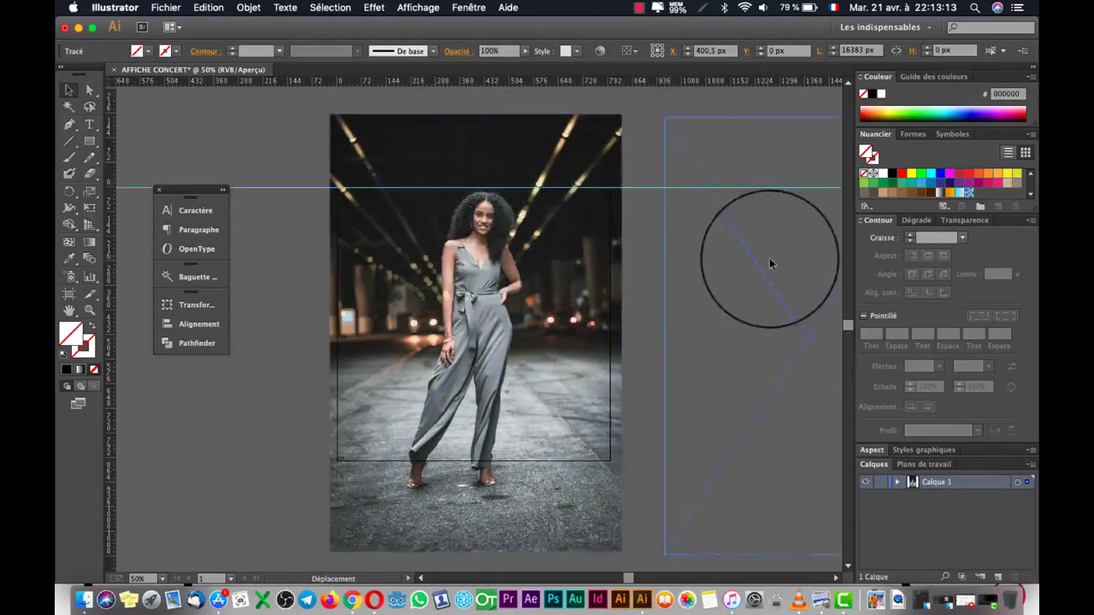
drag(769, 263, 769, 263)
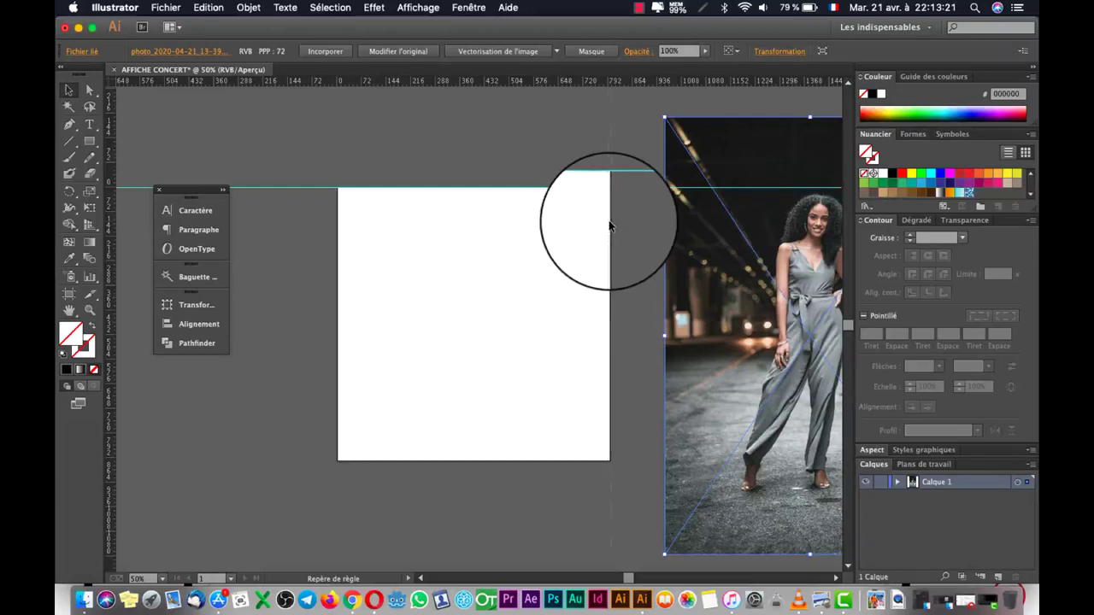
drag(610, 225, 609, 225)
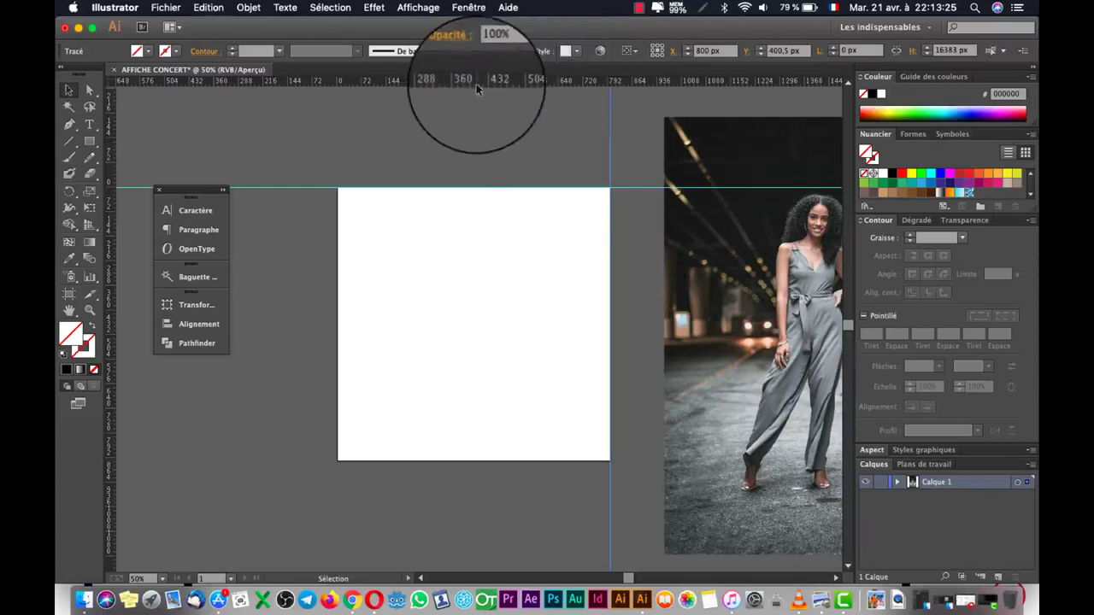
drag(478, 80, 499, 462)
drag(110, 306, 334, 317)
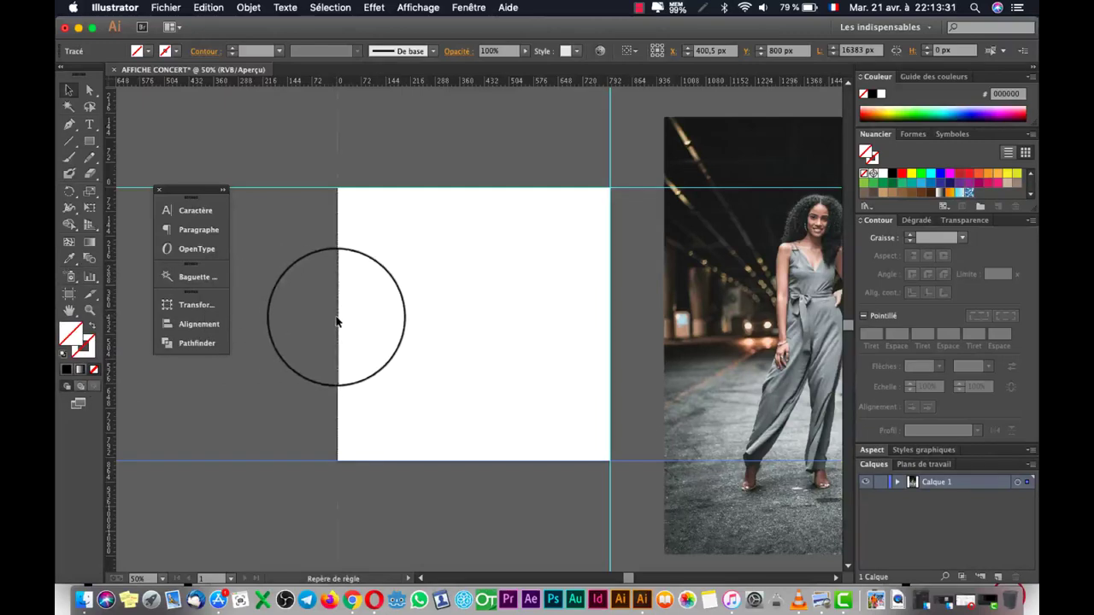
click(353, 298)
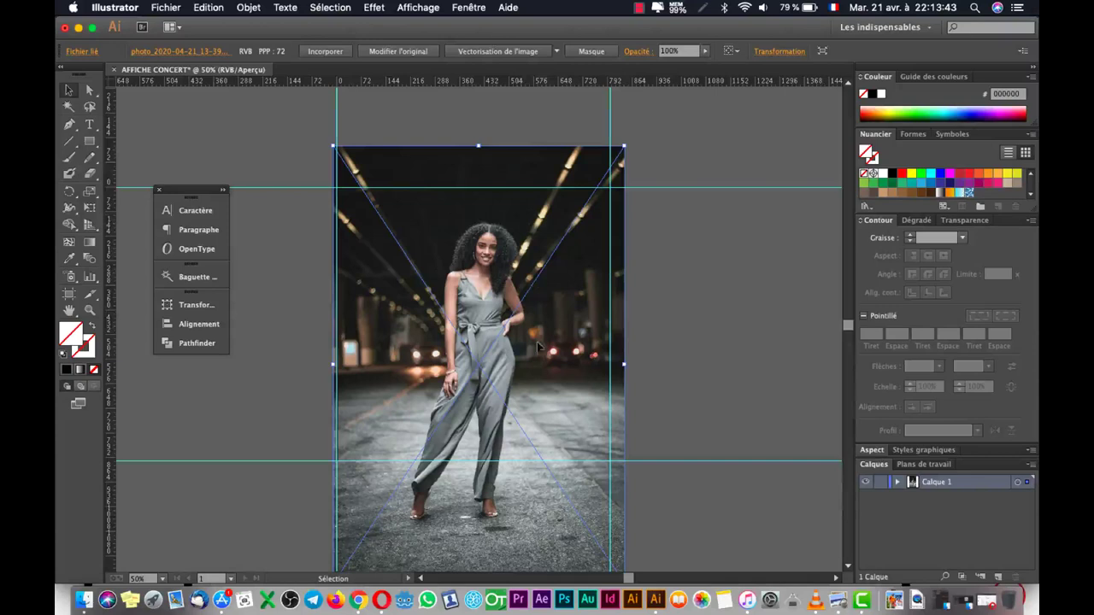
Compare with the reference poster, then deselect the photo and raise the top guide slightly
scroll(731, 305, down, 5)
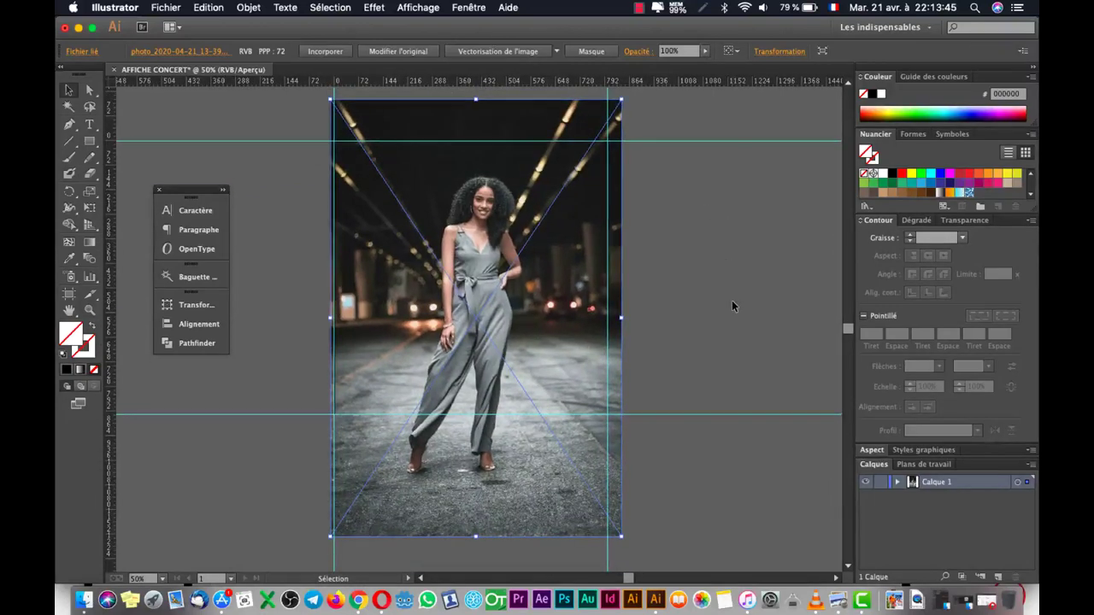
click(838, 600)
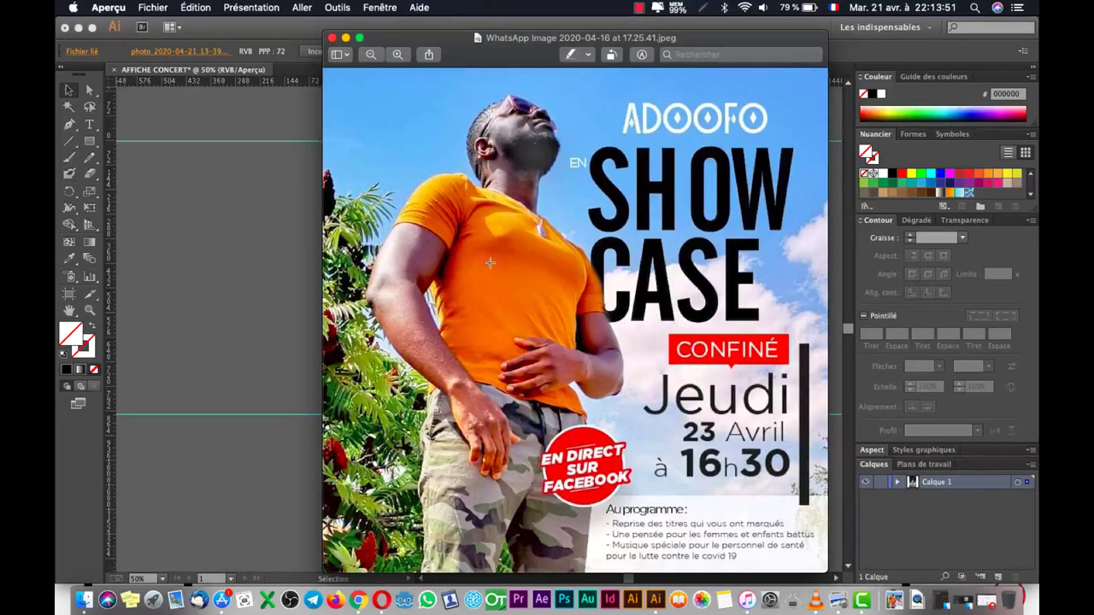
click(168, 373)
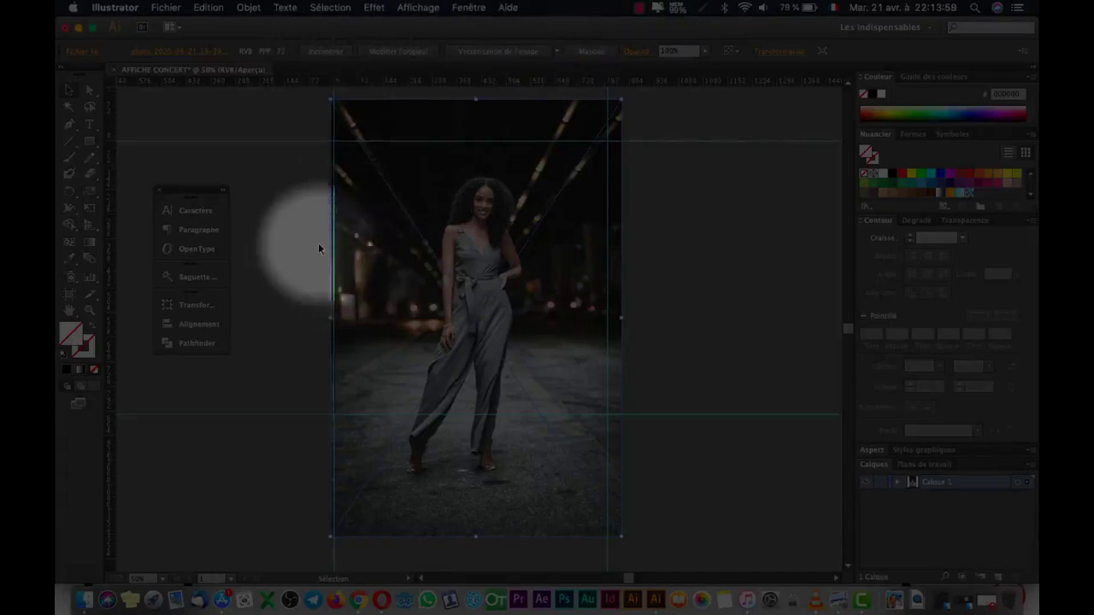
click(283, 147)
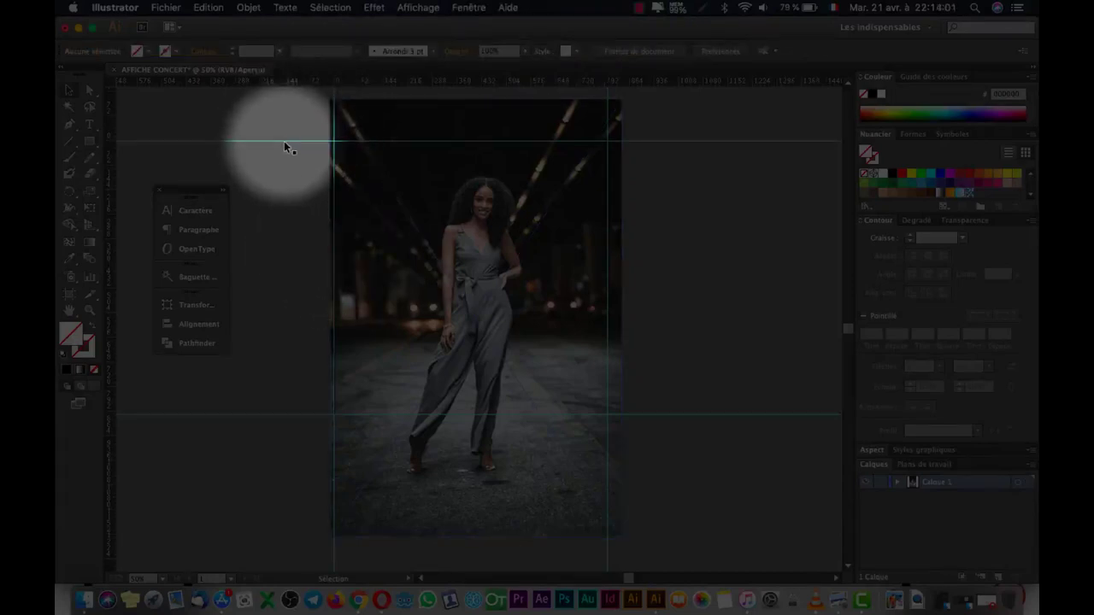
drag(285, 143, 284, 117)
Undo the guide move and lock the guides with Verrouiller les repères
key(super+z)
right_click(284, 254)
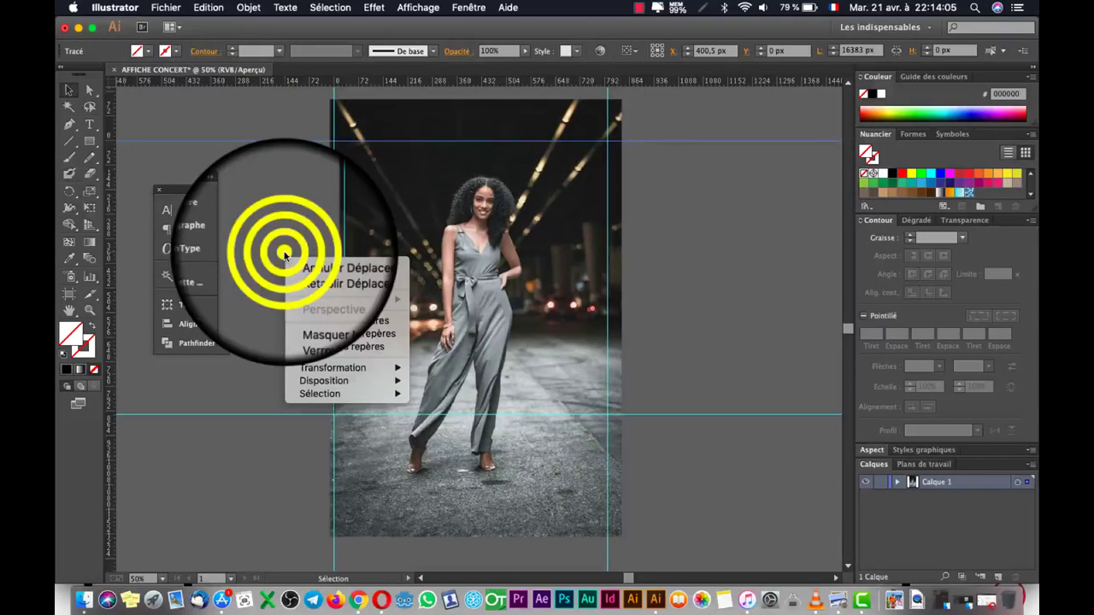
click(311, 338)
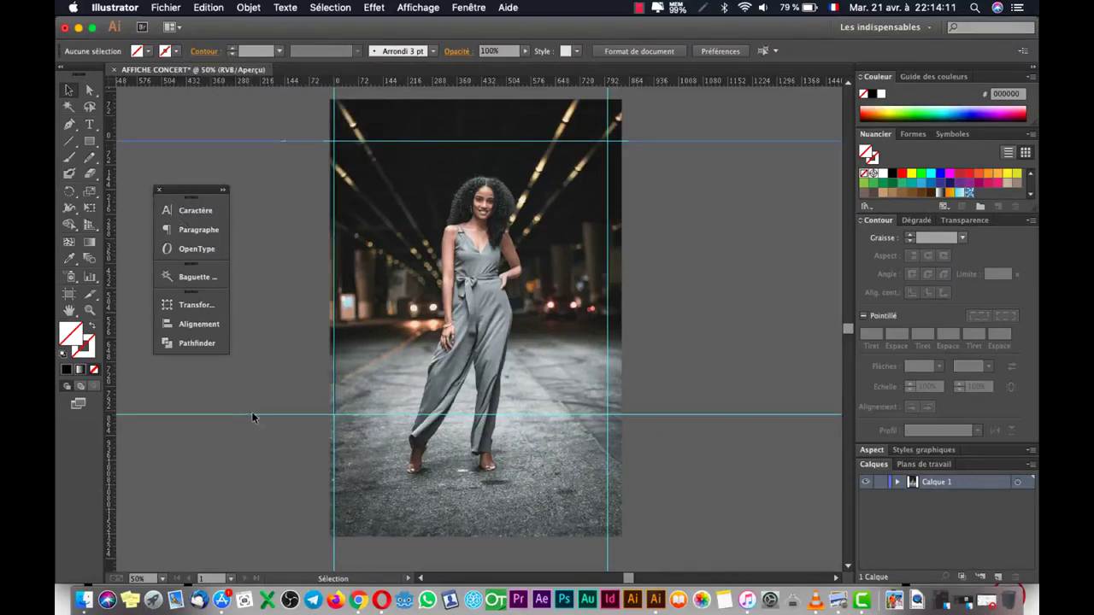
Scale the woman's photo up to cover the artboard and nudge it left and down
click(539, 313)
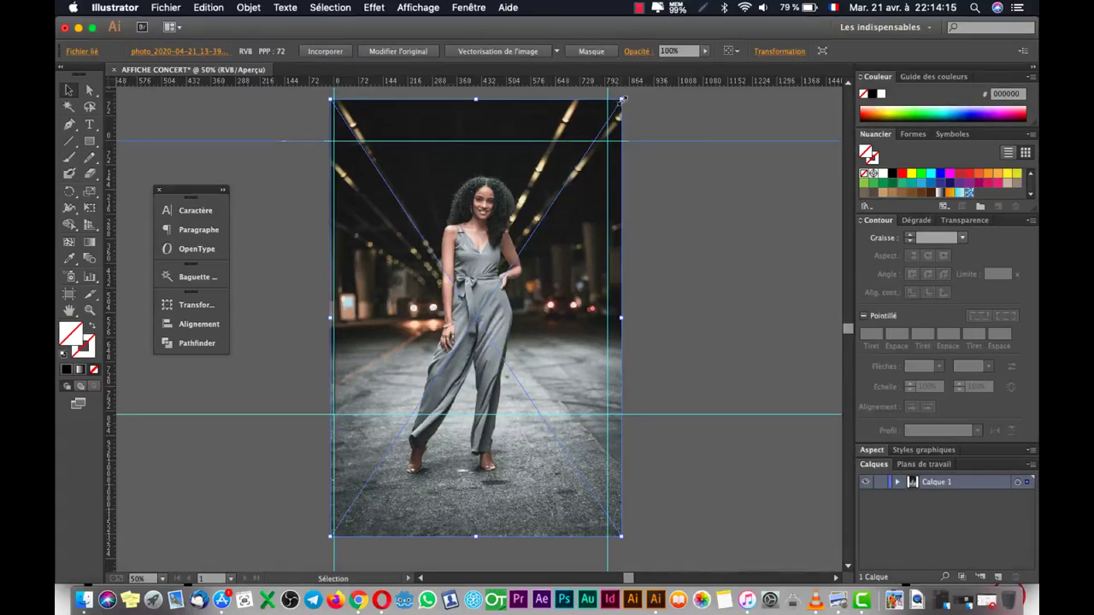
drag(621, 100, 617, 38)
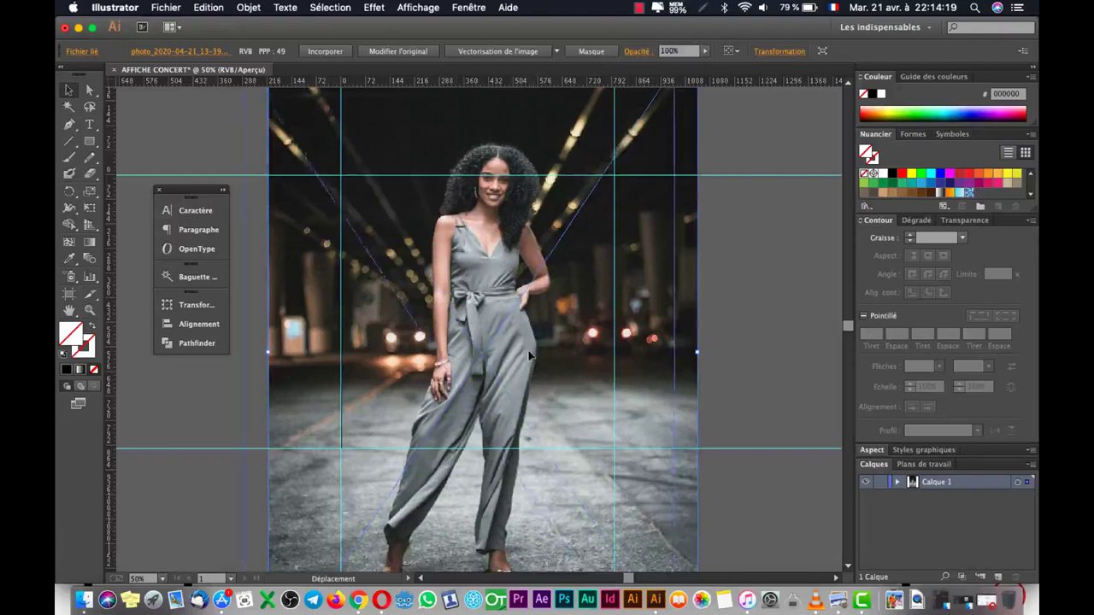
drag(603, 280, 578, 313)
drag(524, 269, 445, 274)
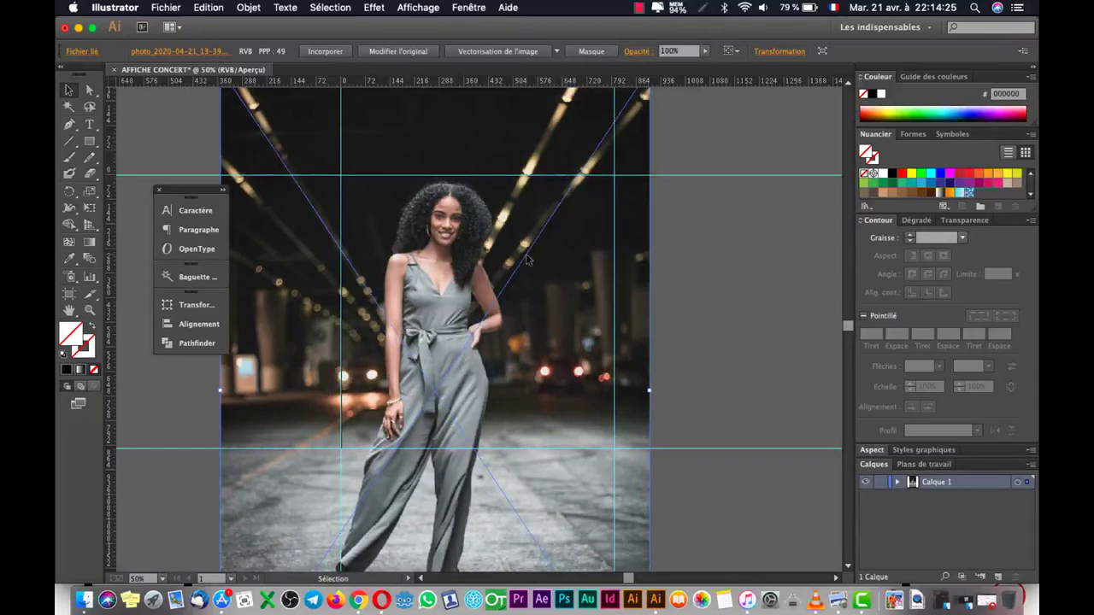
drag(525, 259, 526, 265)
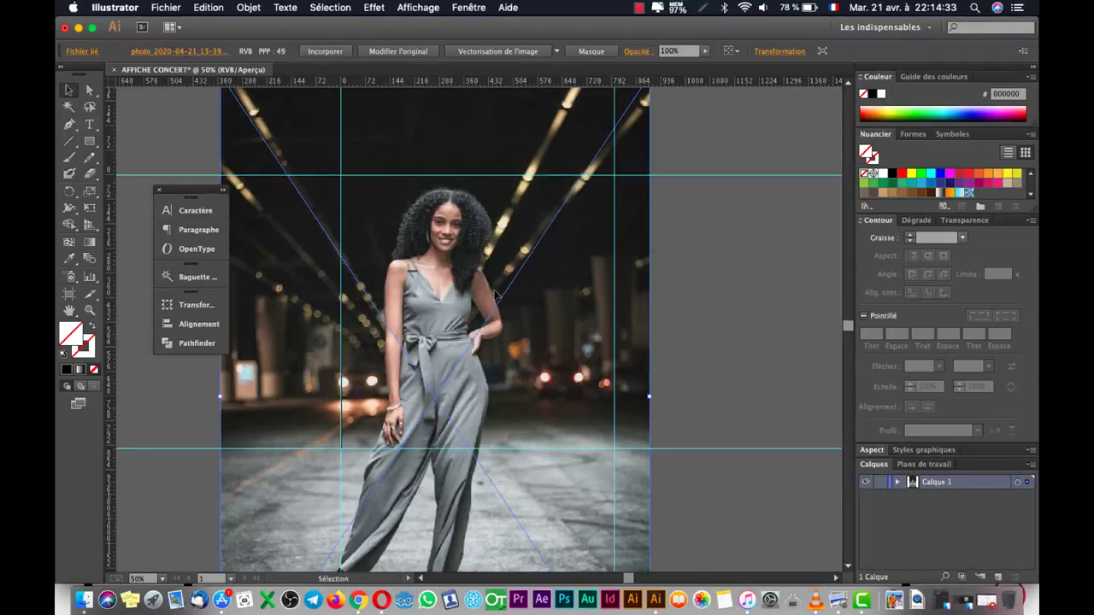
click(730, 285)
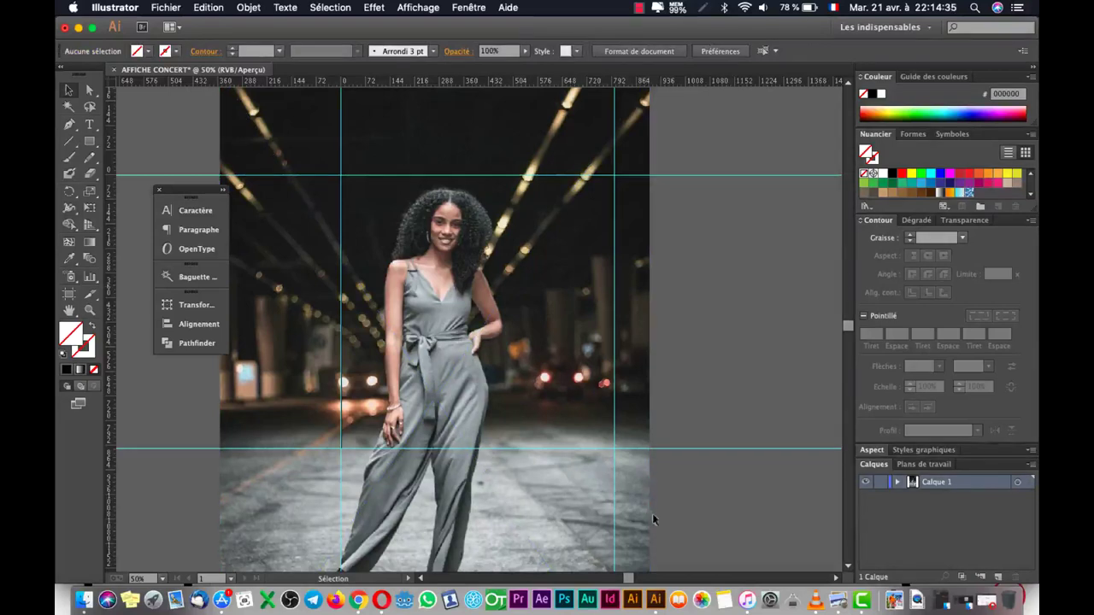
click(837, 600)
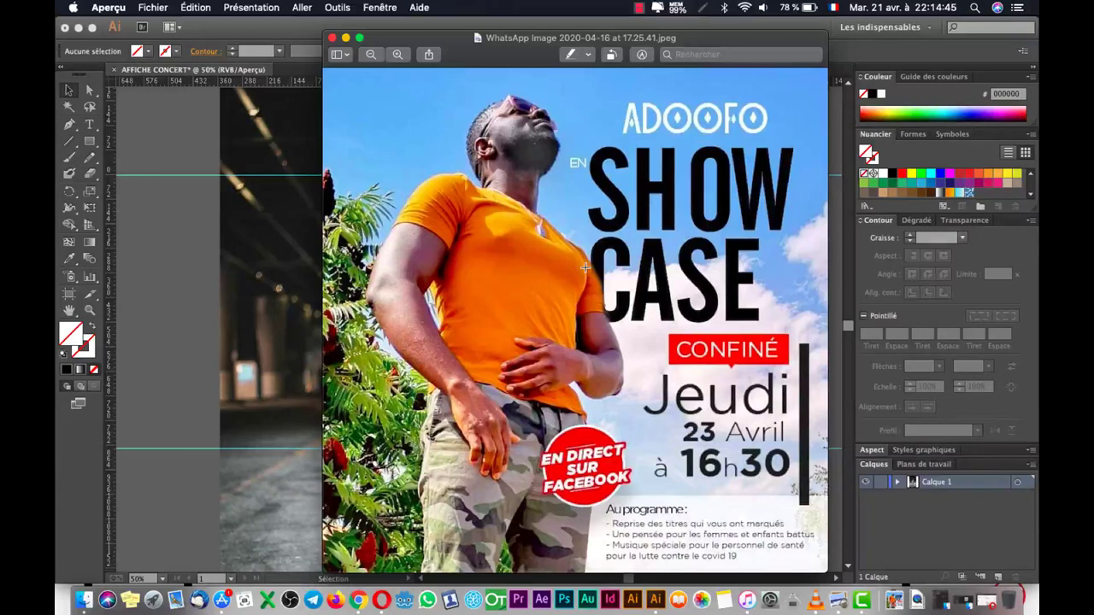
Close the WhatsApp SHOW CASE reference image and bring the Illustrator poster back to the front
click(267, 261)
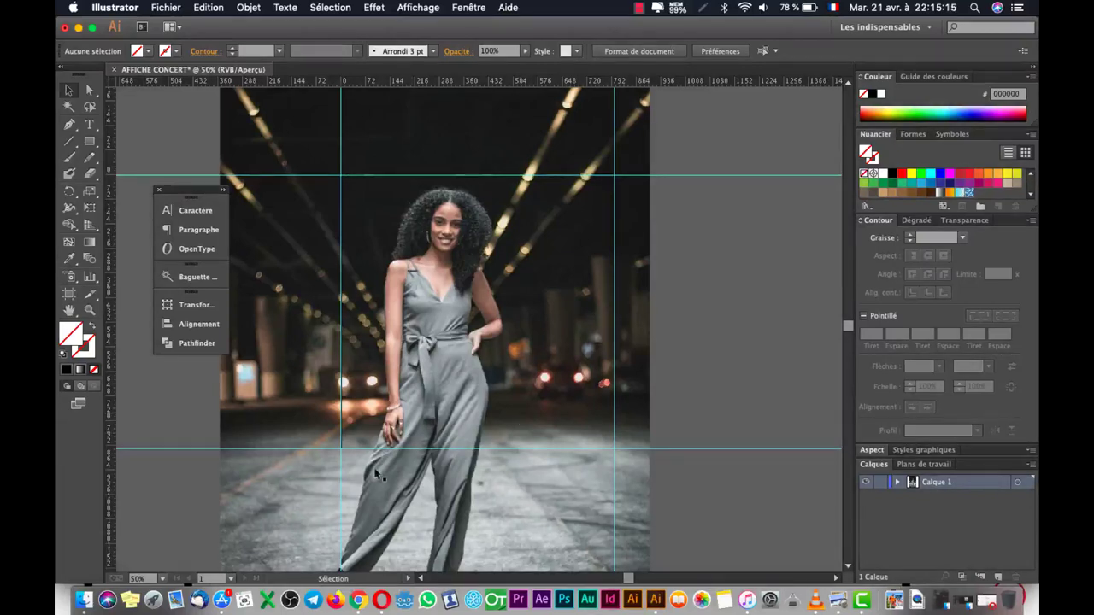
click(465, 421)
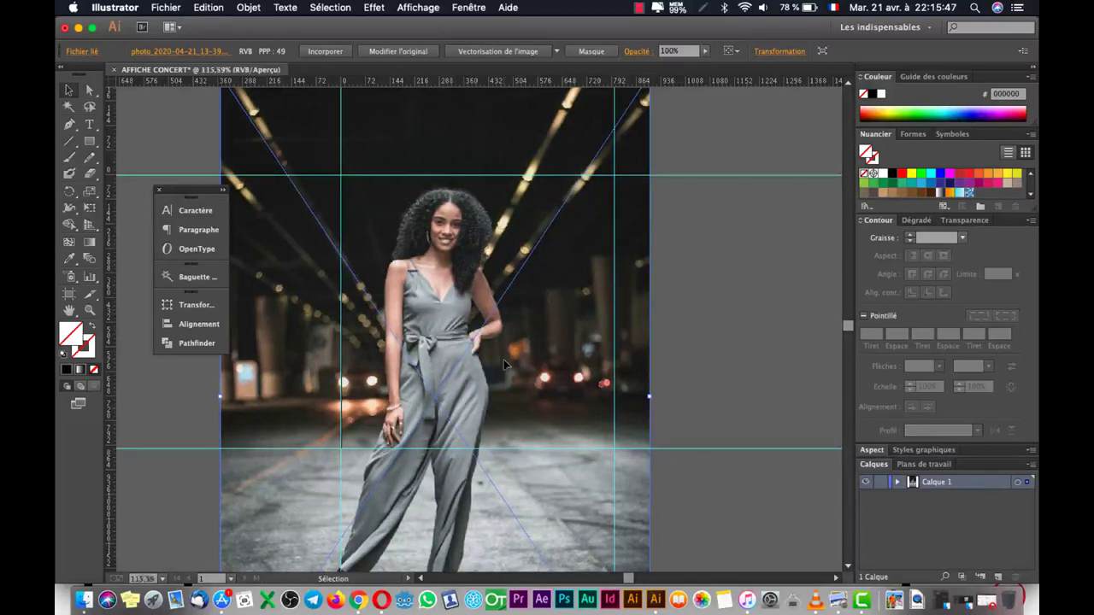
scroll(504, 359, up, 5)
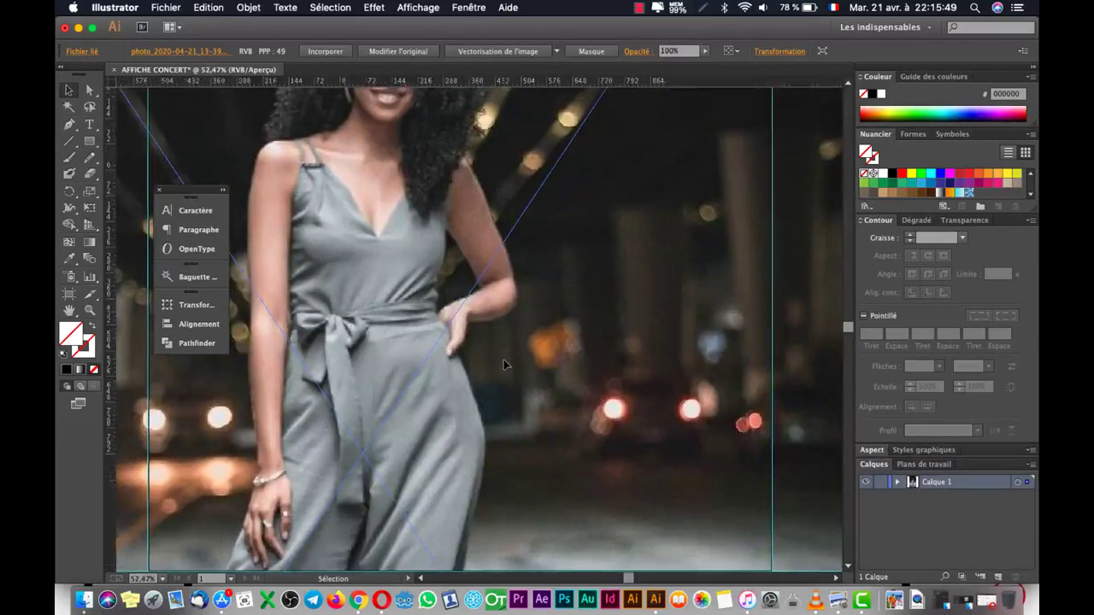
scroll(504, 359, down, 5)
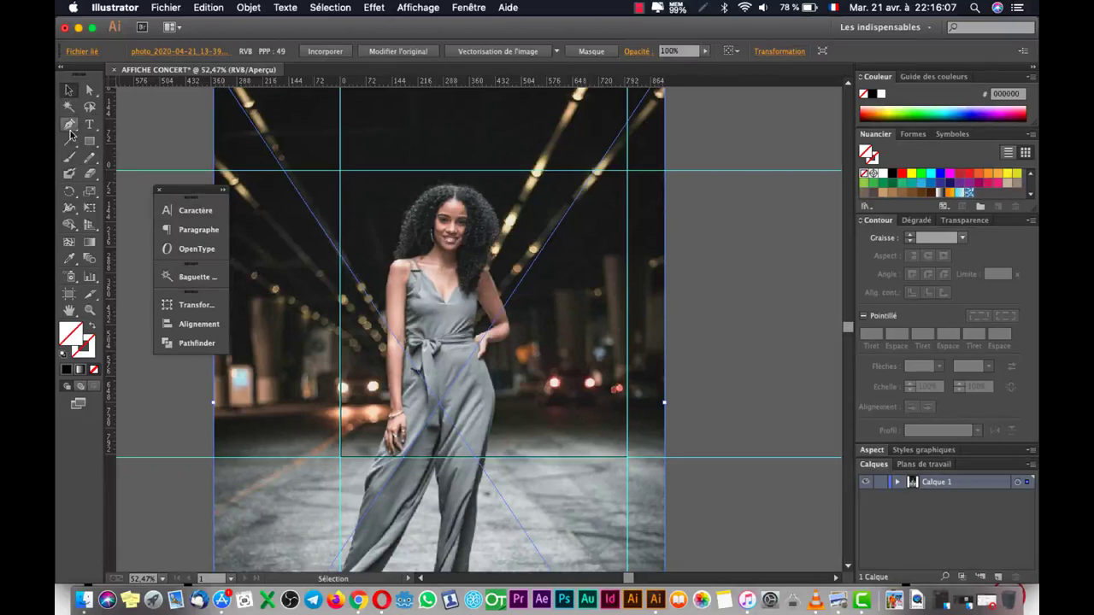
Begin a Pen outline from the woman's hand up her arm, then deselect that first attempt
click(70, 127)
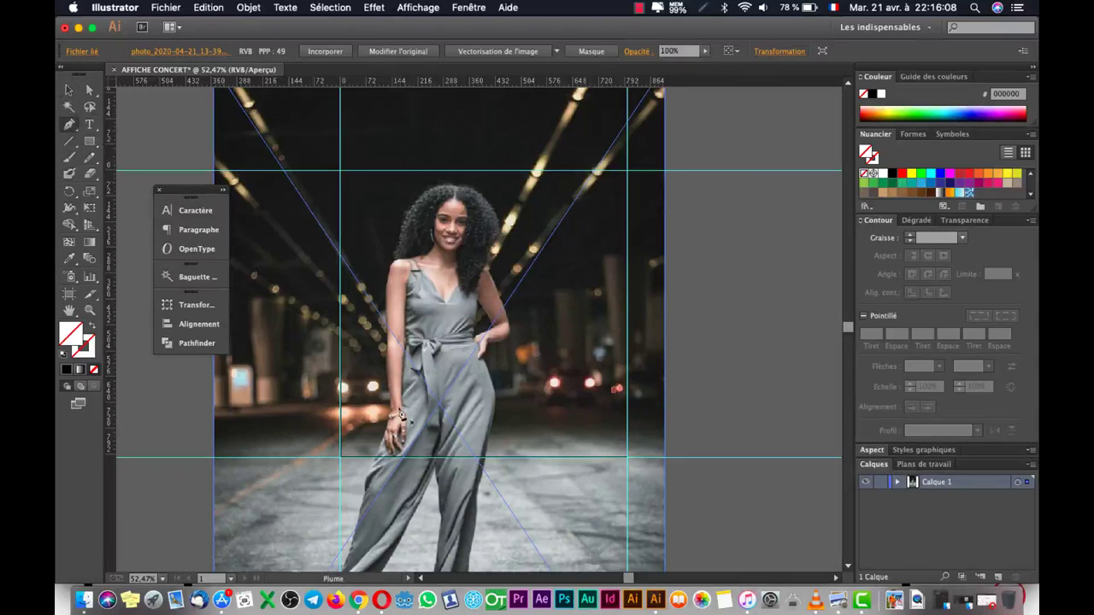
click(376, 463)
click(391, 419)
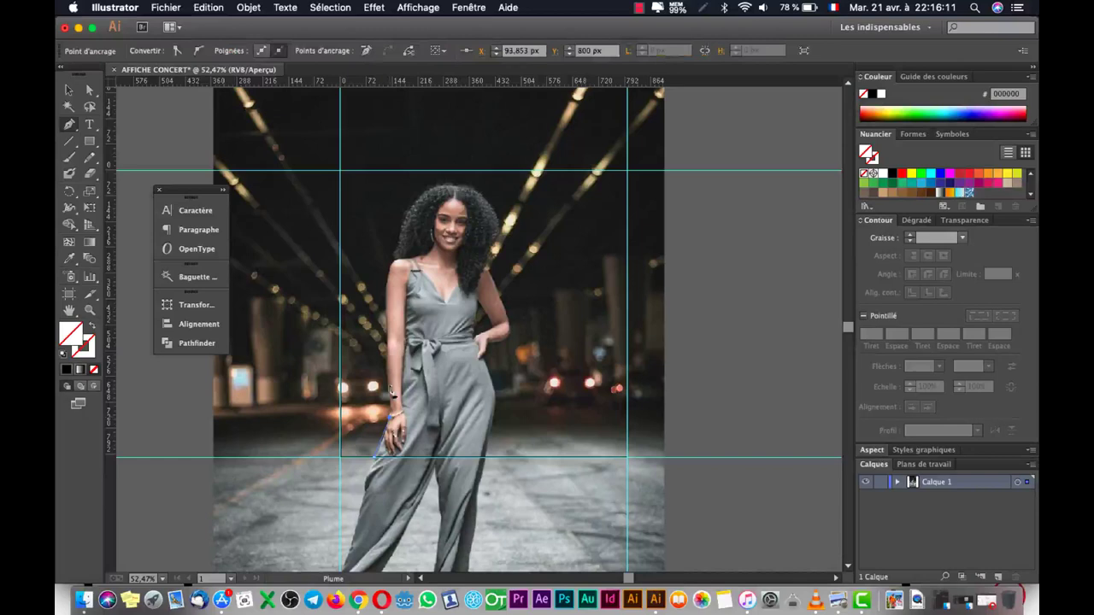
click(388, 314)
scroll(397, 263, up, 2)
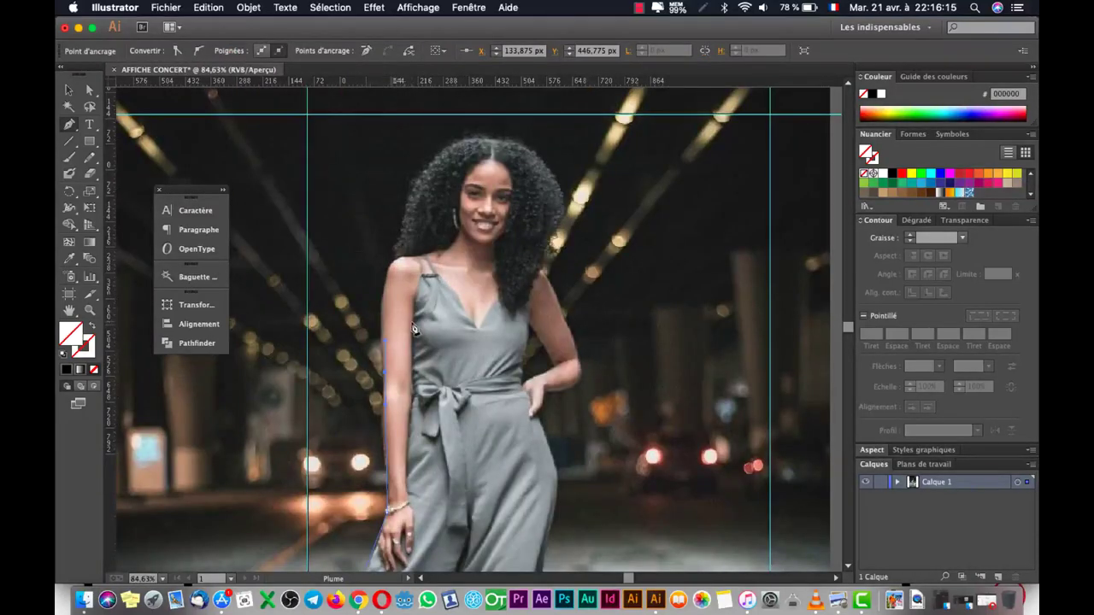
scroll(413, 329, up, 1)
scroll(413, 329, down, 3)
super+click(414, 329)
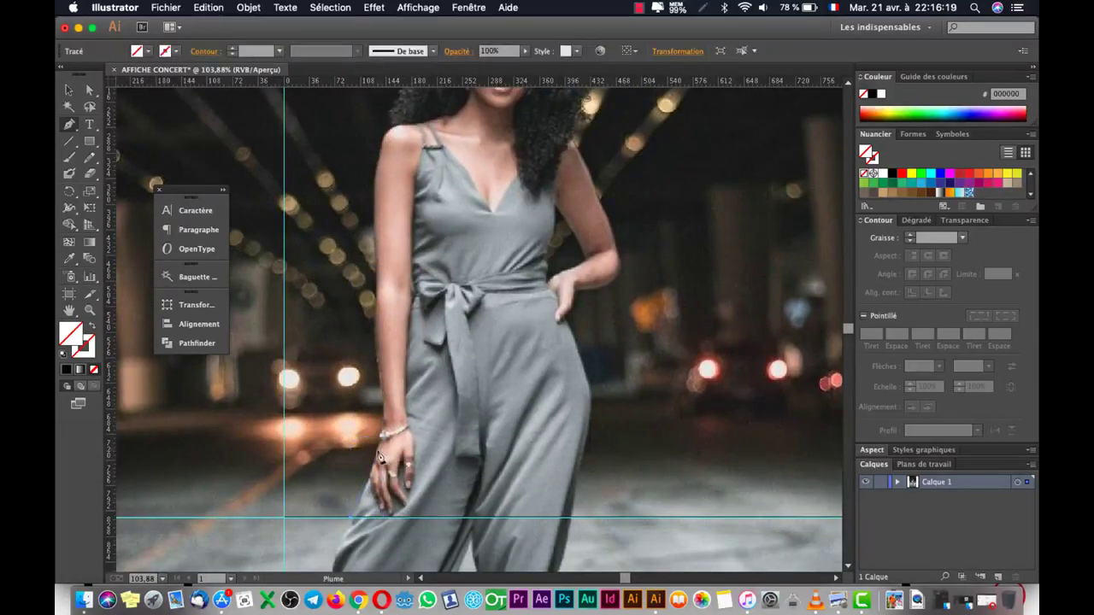
Restart the outline at the hand, running up the wrist and arm to the shoulder
click(370, 483)
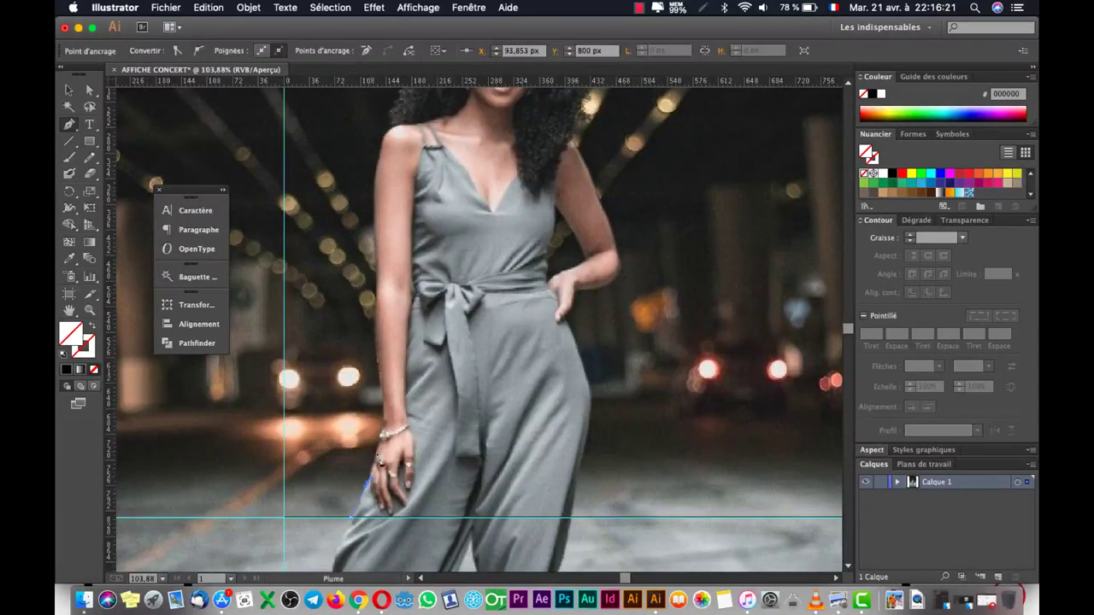
click(381, 439)
click(378, 292)
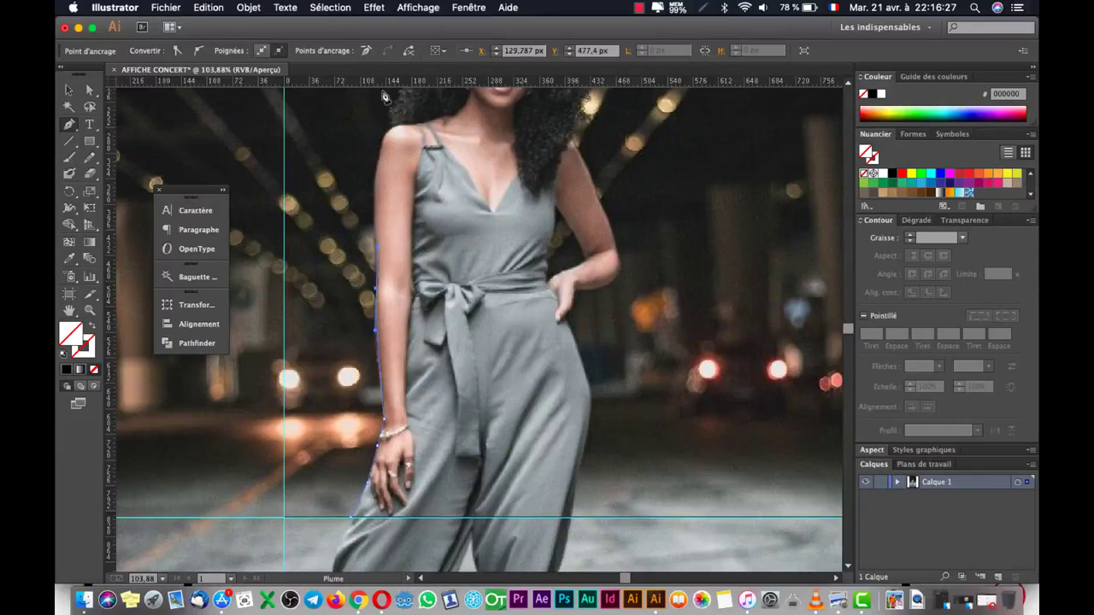
drag(385, 138, 403, 112)
Curve the outline over the shoulder and around the hair down its right edge
drag(435, 147, 435, 307)
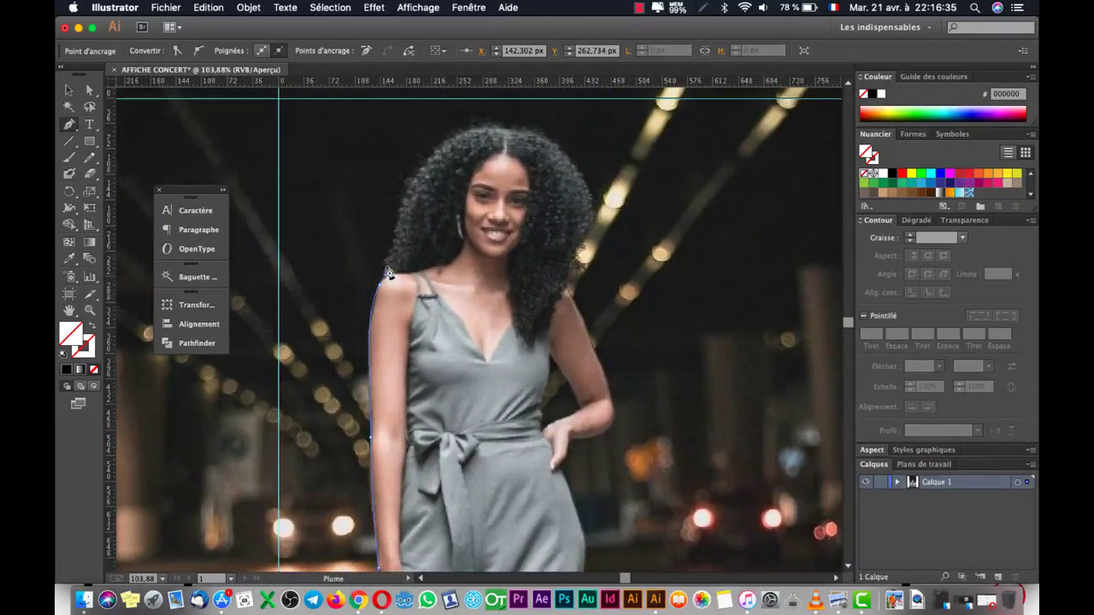
drag(389, 260, 392, 241)
mouse_move(415, 150)
mouse_down()
mouse_move(450, 137)
mouse_move(541, 136)
mouse_up()
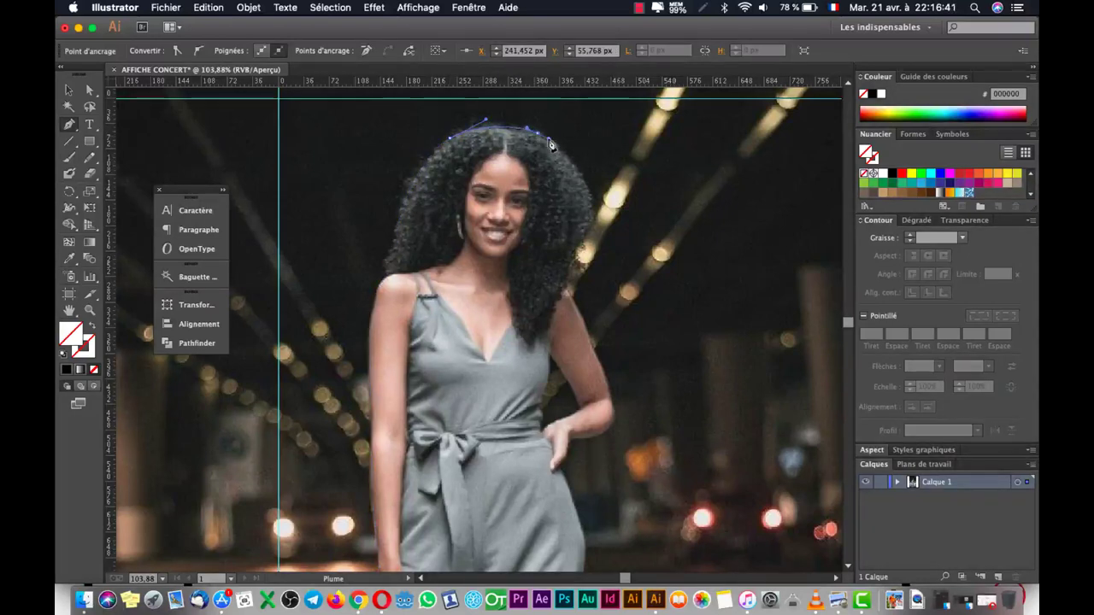
drag(586, 181, 589, 214)
drag(579, 253, 571, 286)
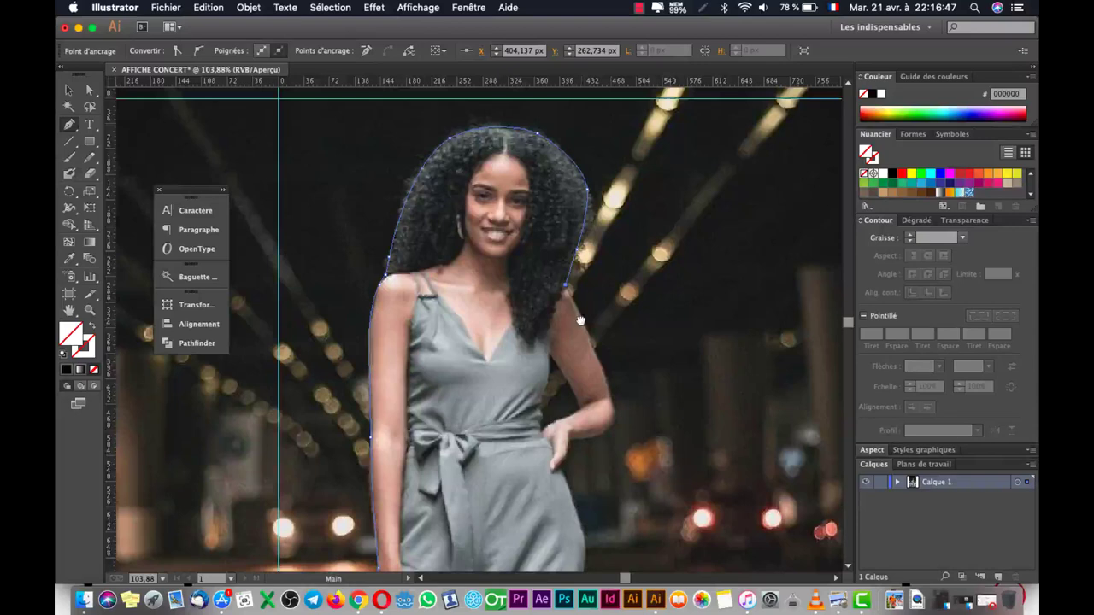
Extend the outline down the right arm to the hand resting on her hip
scroll(572, 291, down, 5)
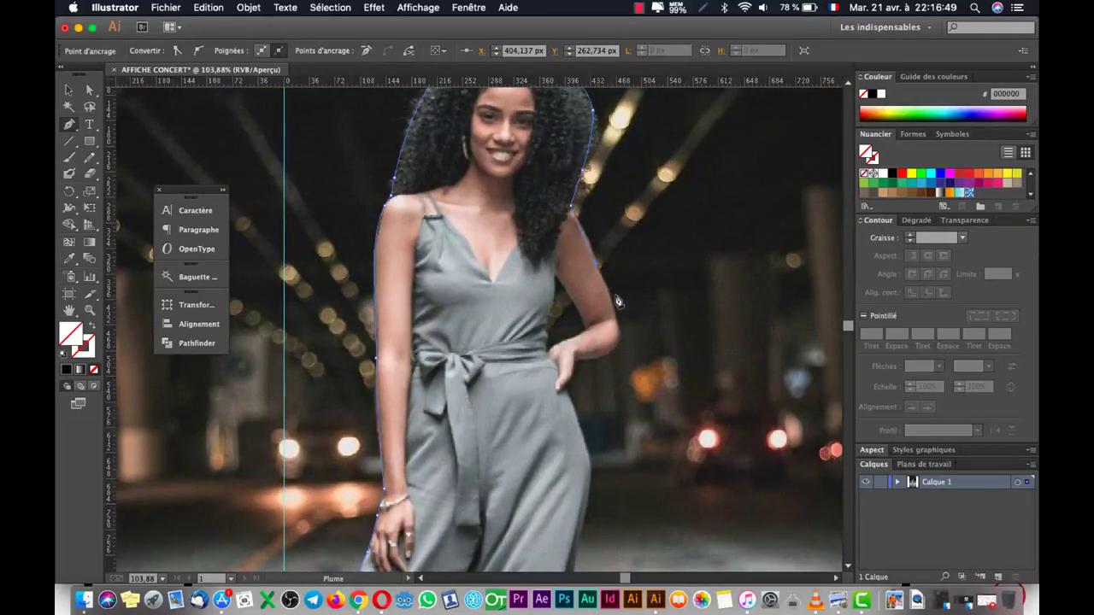
drag(617, 318, 621, 341)
click(594, 362)
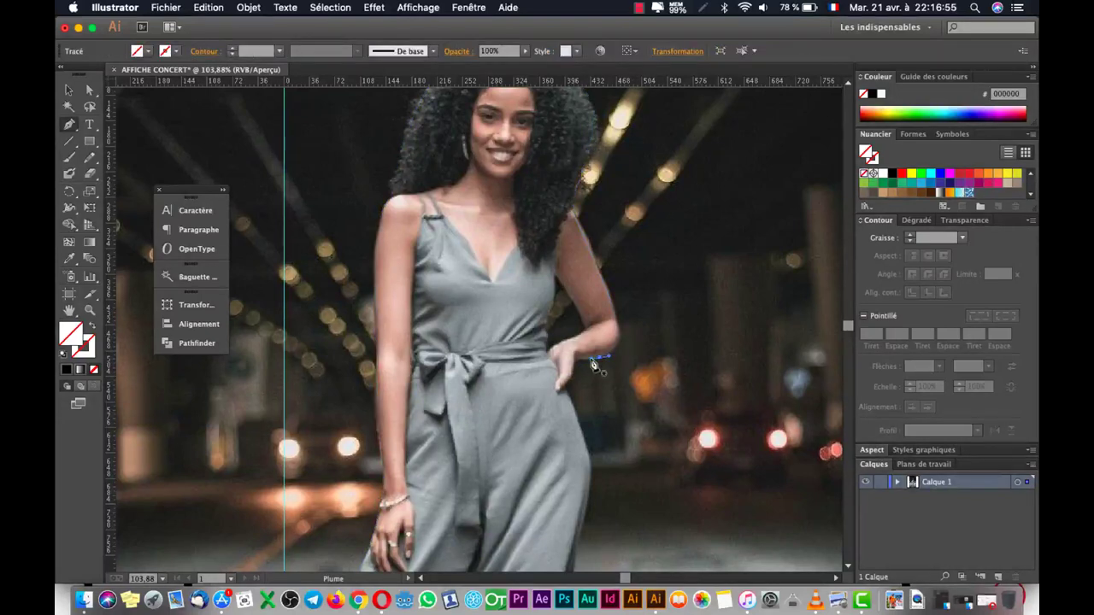
click(621, 333)
drag(622, 334, 624, 350)
click(602, 357)
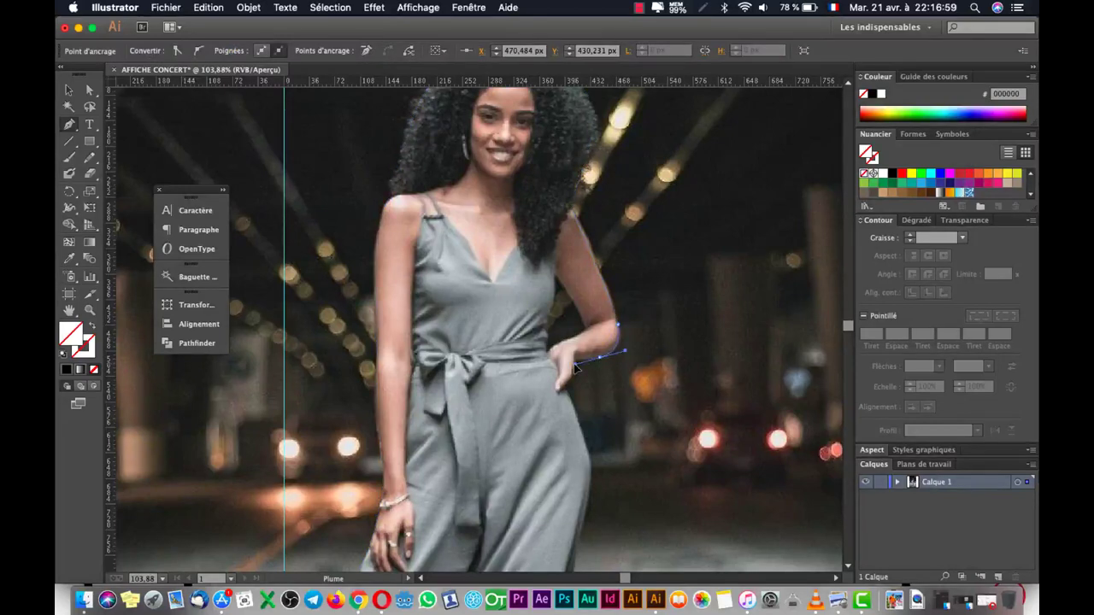
click(577, 366)
click(575, 363)
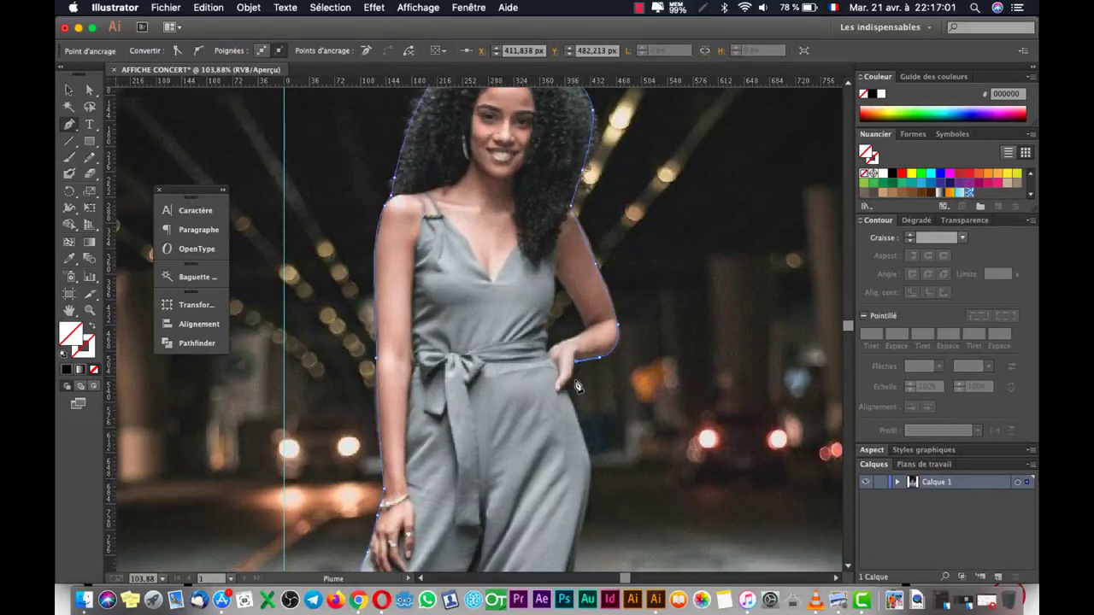
click(570, 381)
Run the outline down the hip and leg, across the knees, and close it at the left knee
scroll(568, 376, down, 3)
scroll(577, 341, down, 2)
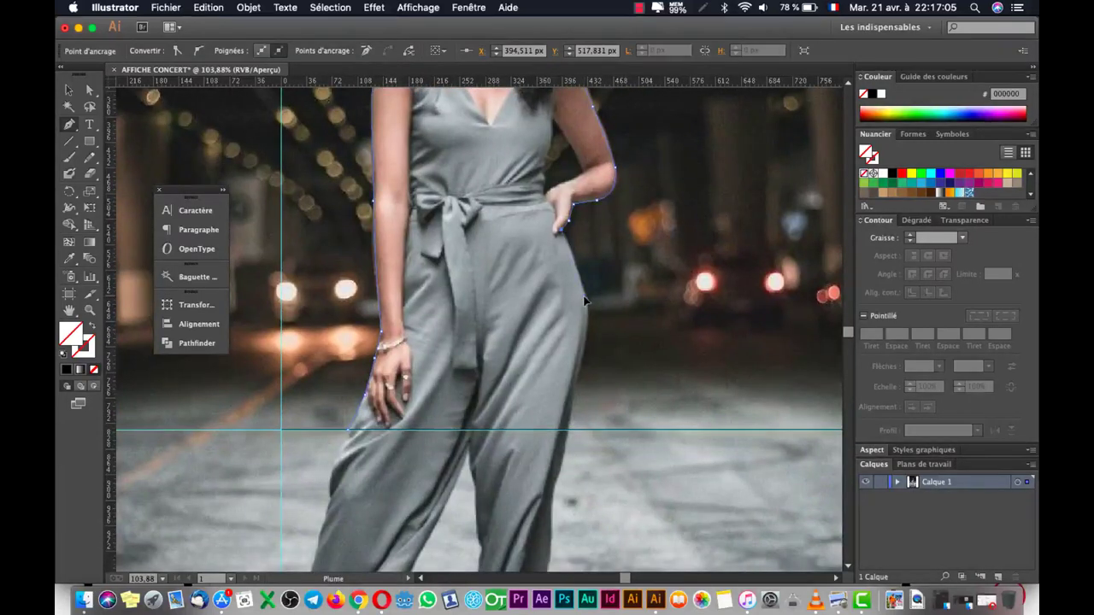
click(587, 312)
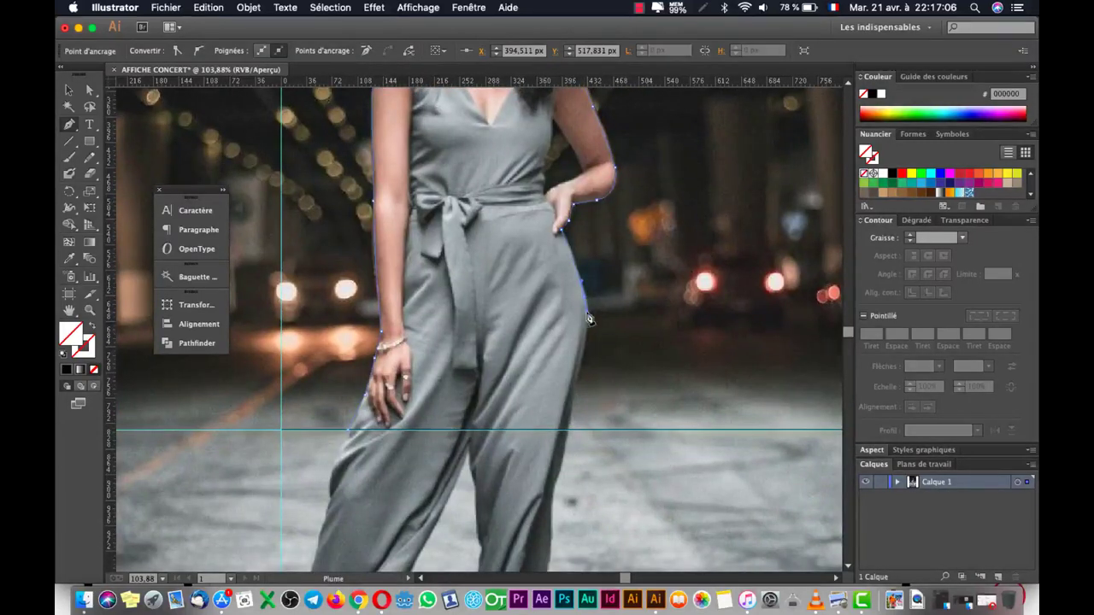
click(568, 432)
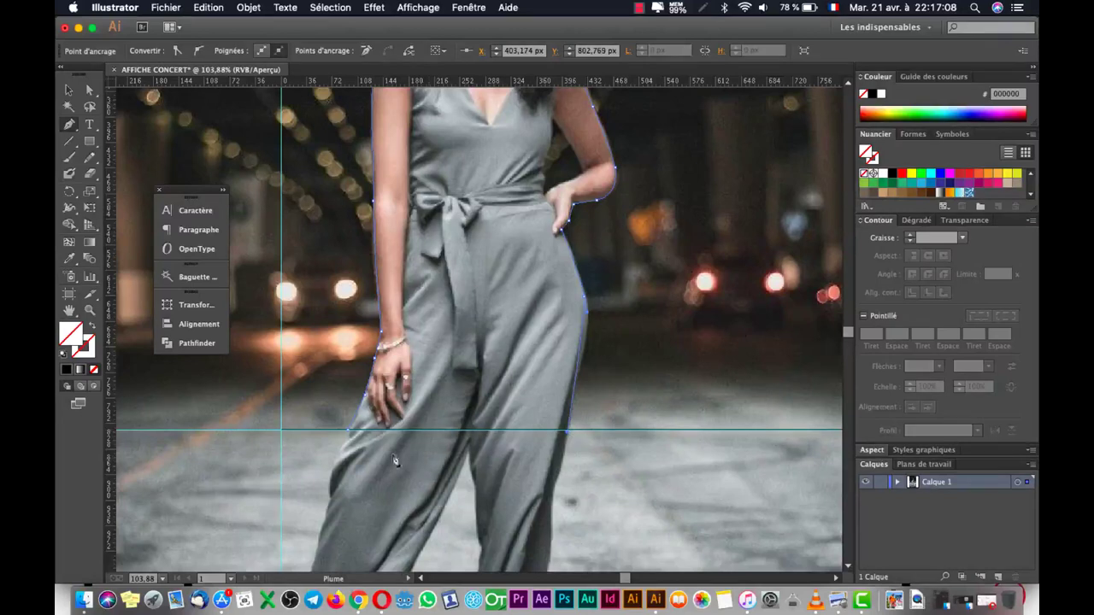
click(349, 436)
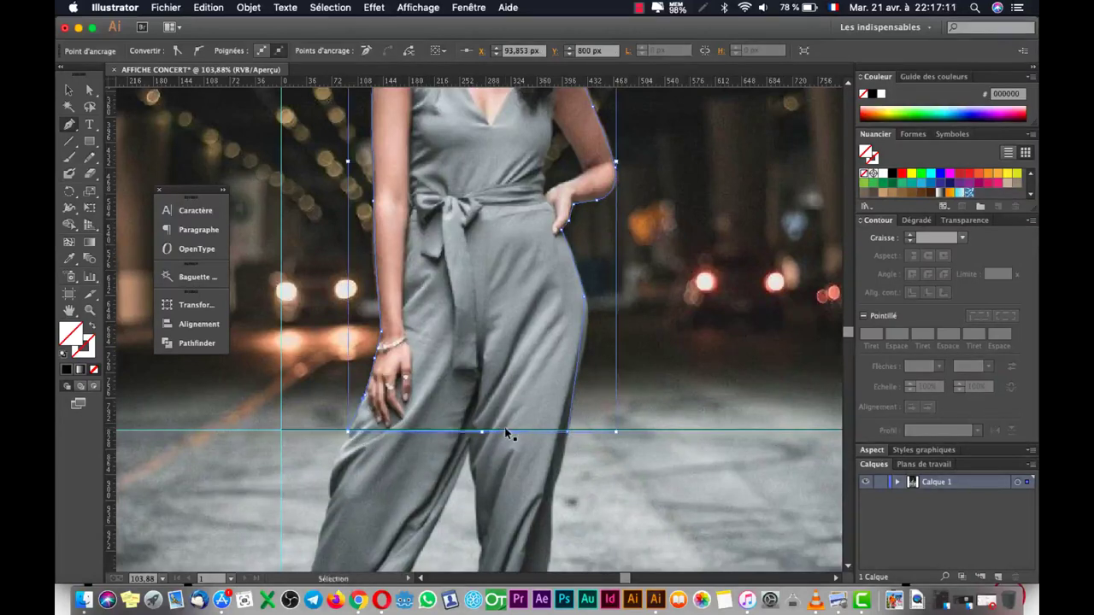
click(558, 459)
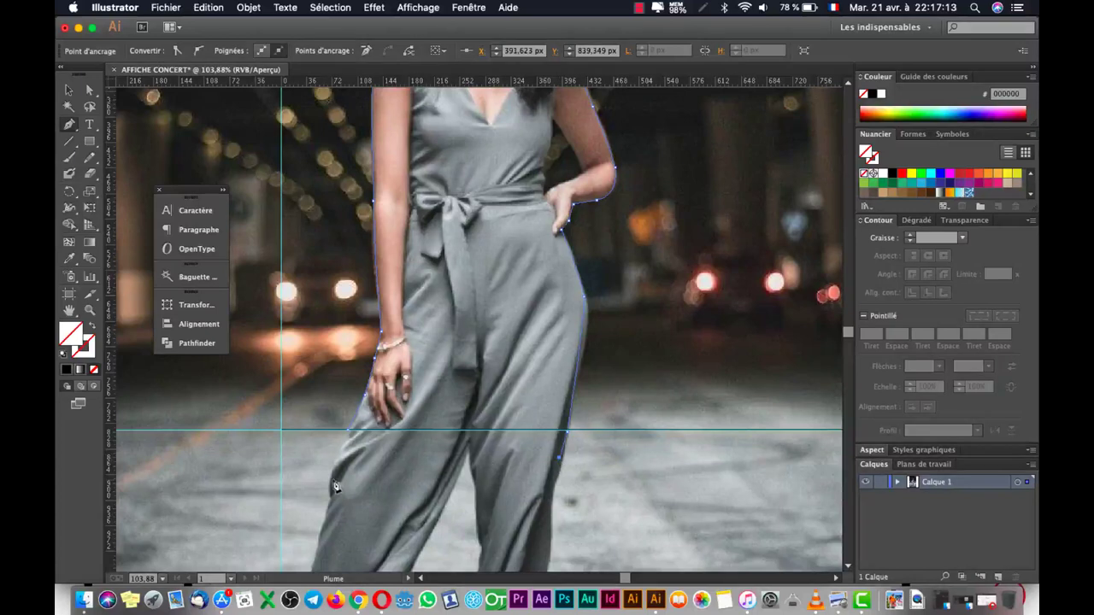
click(349, 449)
click(350, 436)
key(v)
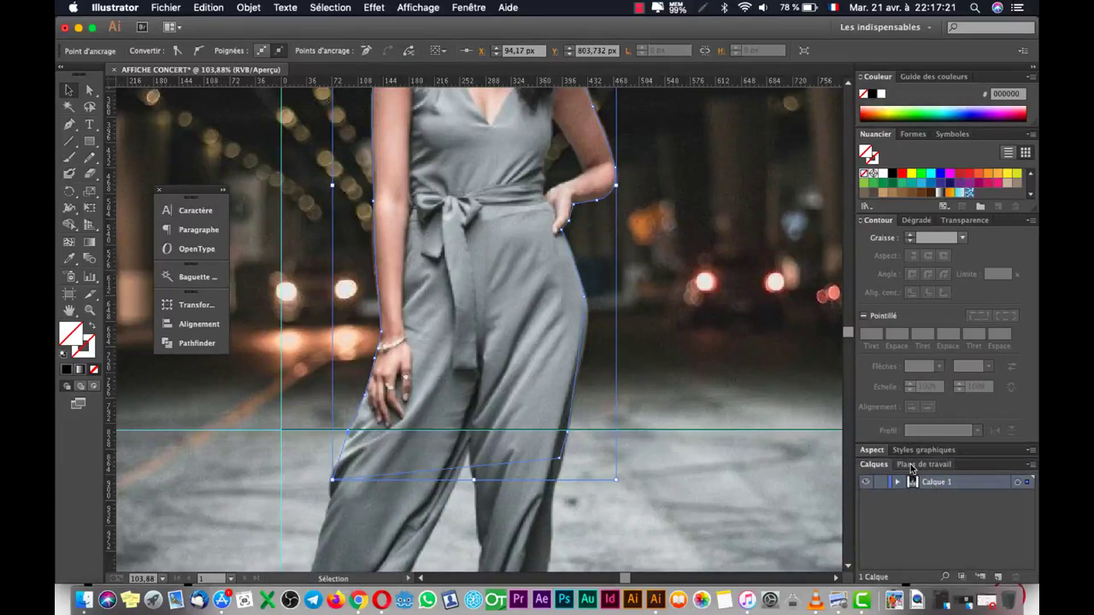
click(911, 465)
Select the placed photo and paste a copy of it in front (Coller devant)
click(874, 466)
click(277, 401)
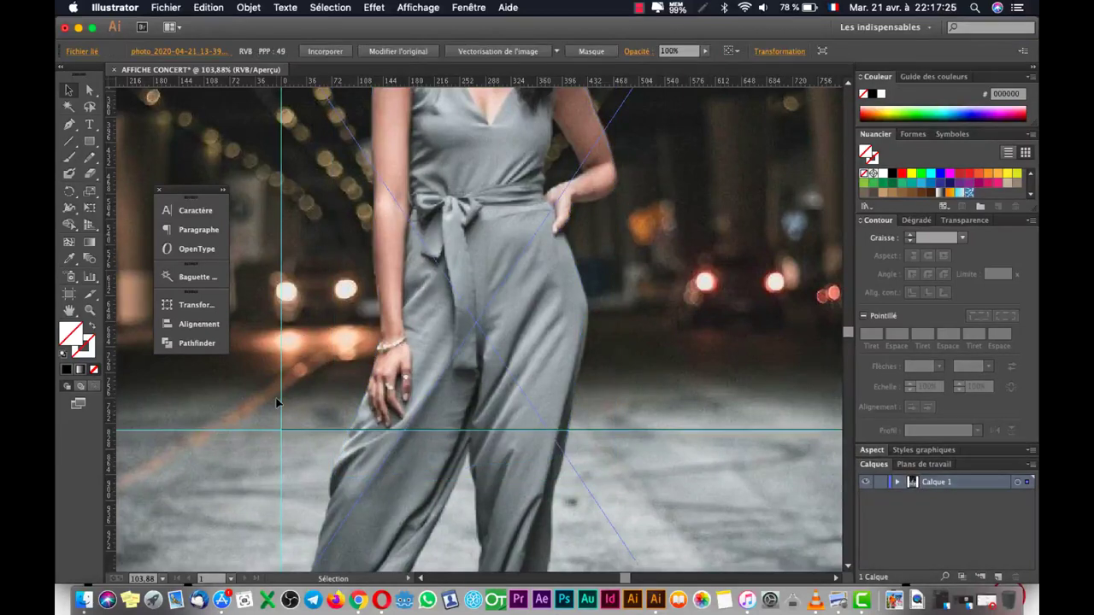
key(a)
key(v)
click(331, 10)
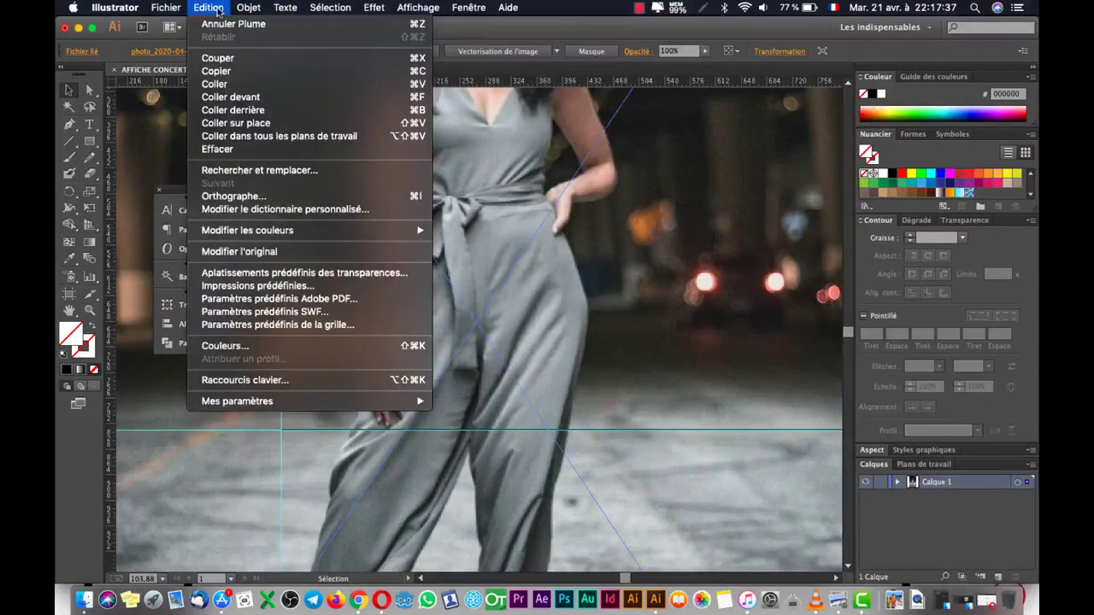
click(273, 104)
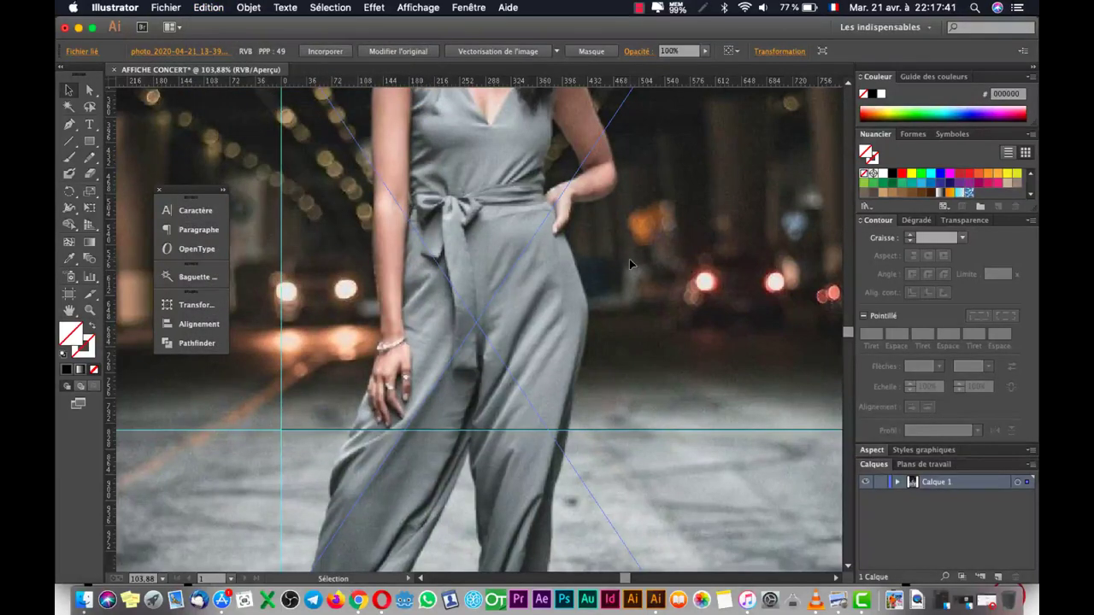
Clip the pasted photo to the traced outline with Créer un masque d'écrêtage
shift+click(582, 294)
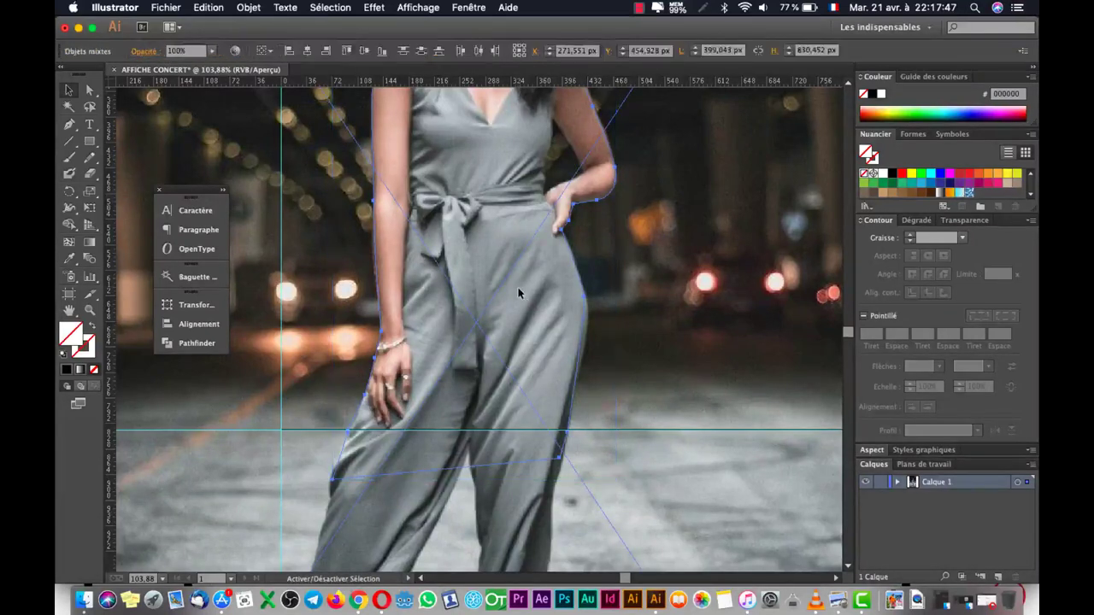
right_click(554, 299)
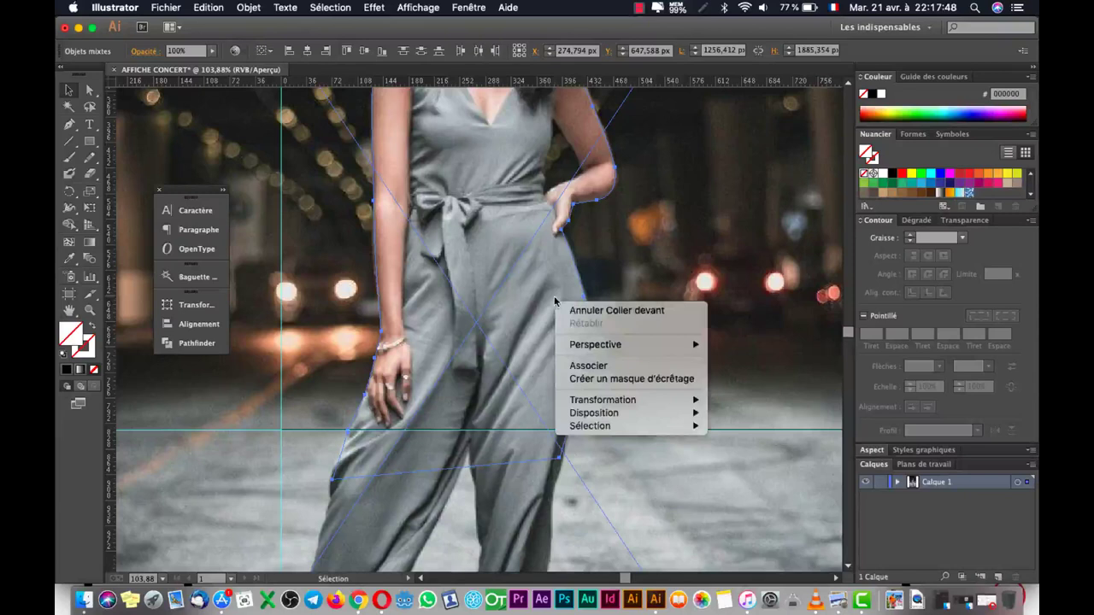
click(615, 378)
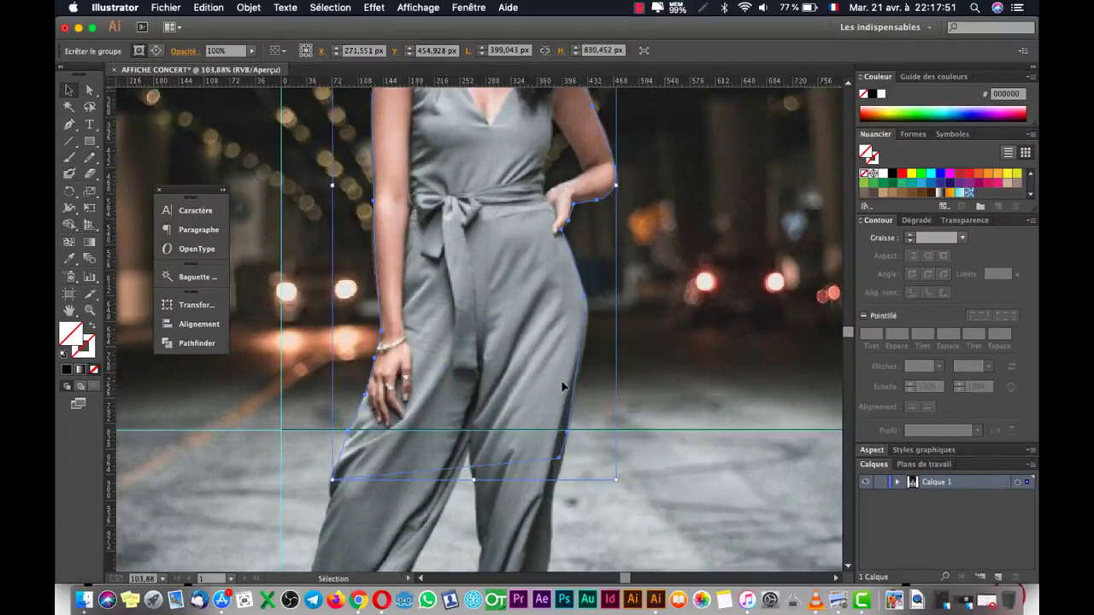
key(super+0)
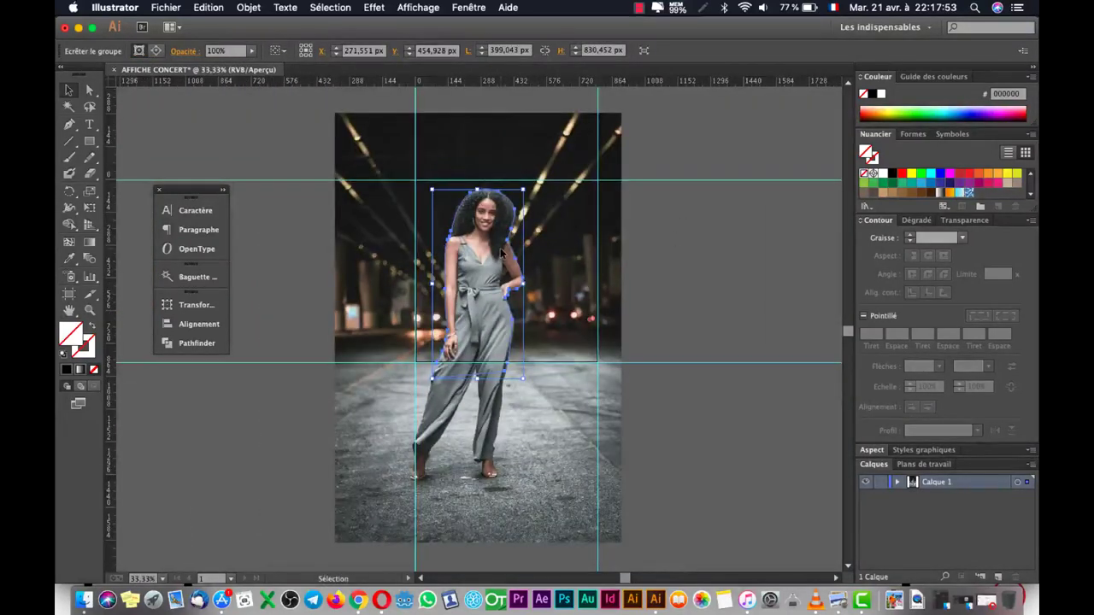
Test-move the clipped cut-out, then undo so it sits back exactly over the photo
drag(500, 251, 655, 266)
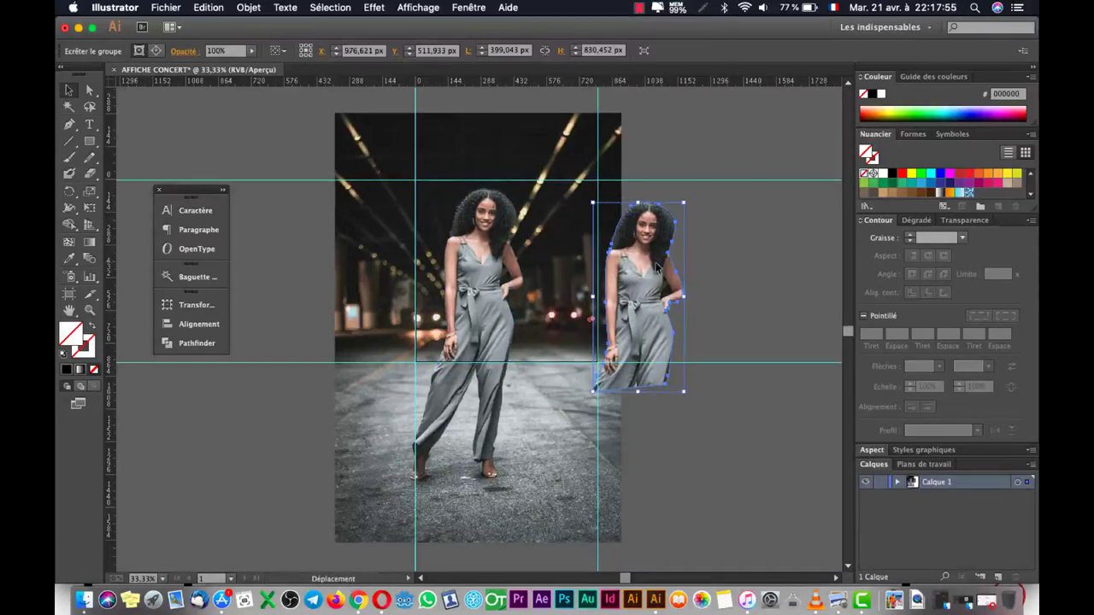
key(a)
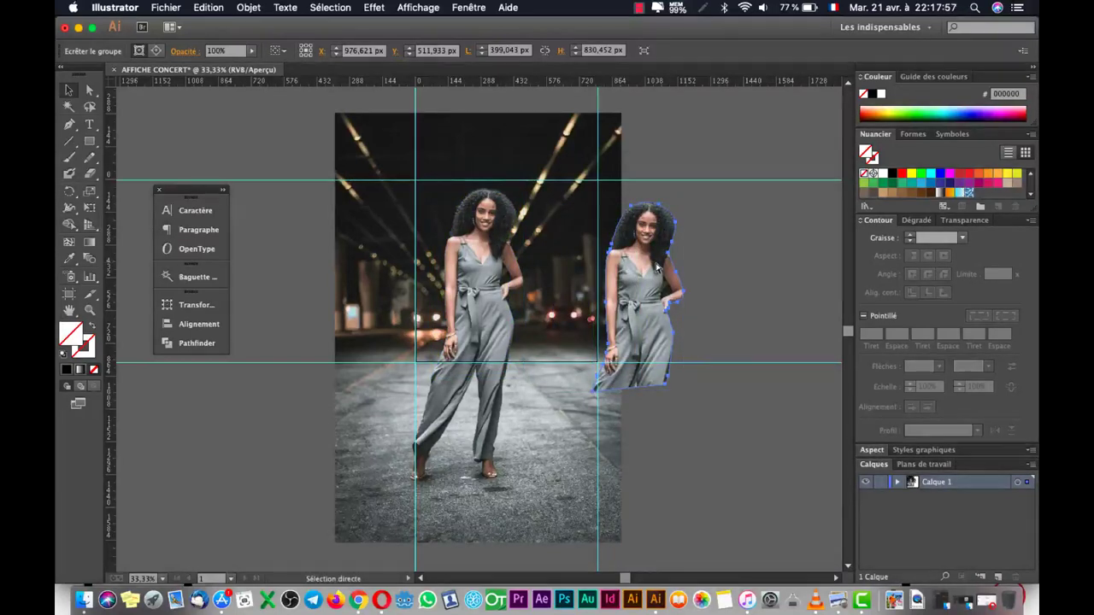
key(shift+Left)
key(shift+Left)
key(shift+Left)
key(ctrl+z)
key(ctrl+z)
key(ctrl+z)
key(v)
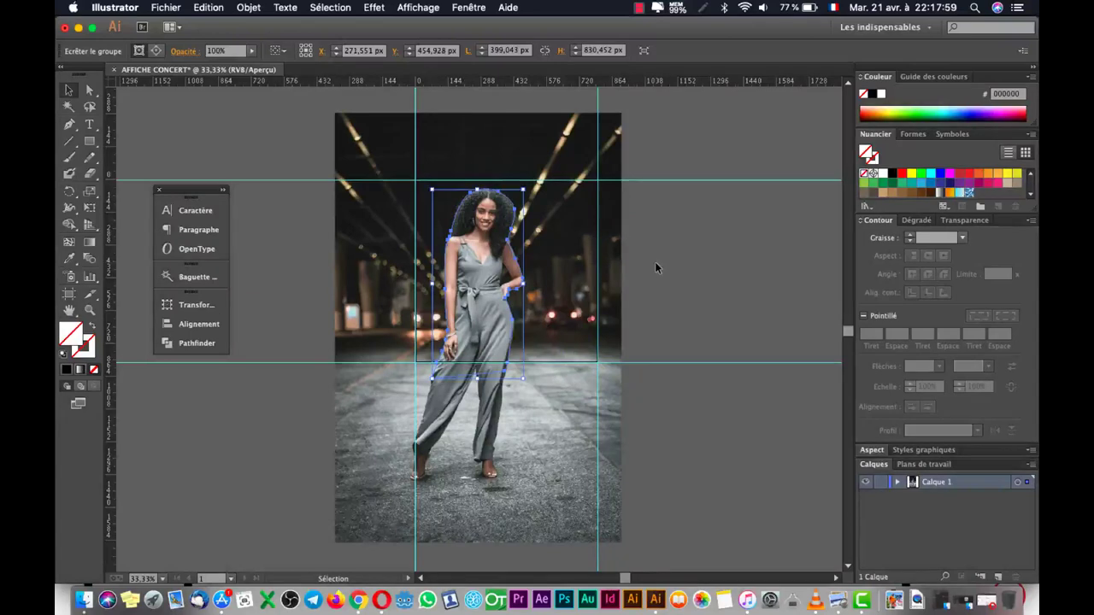
scroll(588, 232, up, 5)
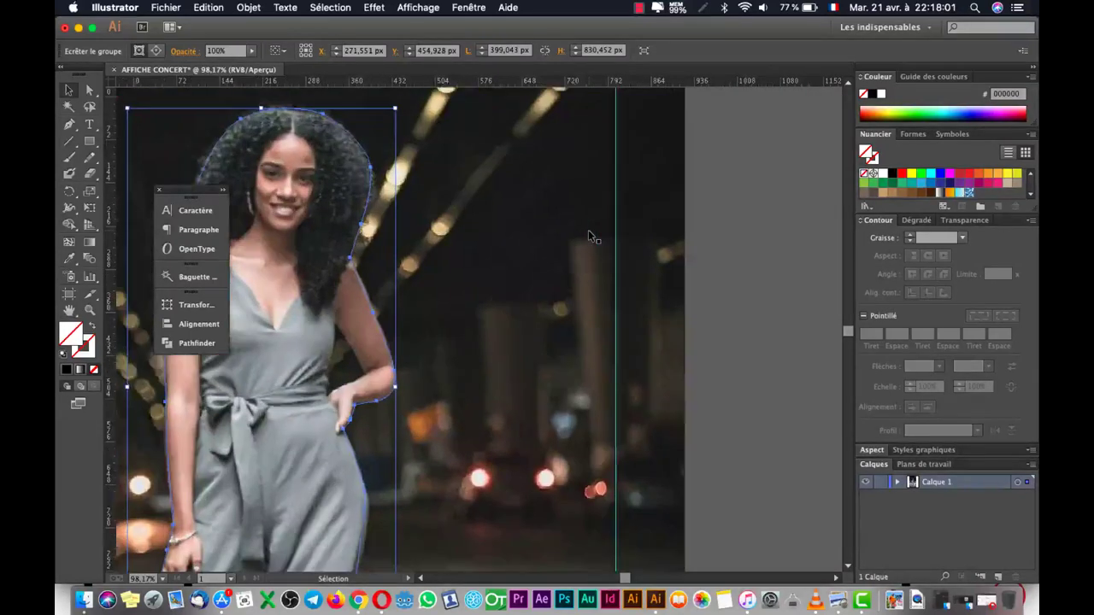
scroll(587, 230, left, 2)
click(762, 295)
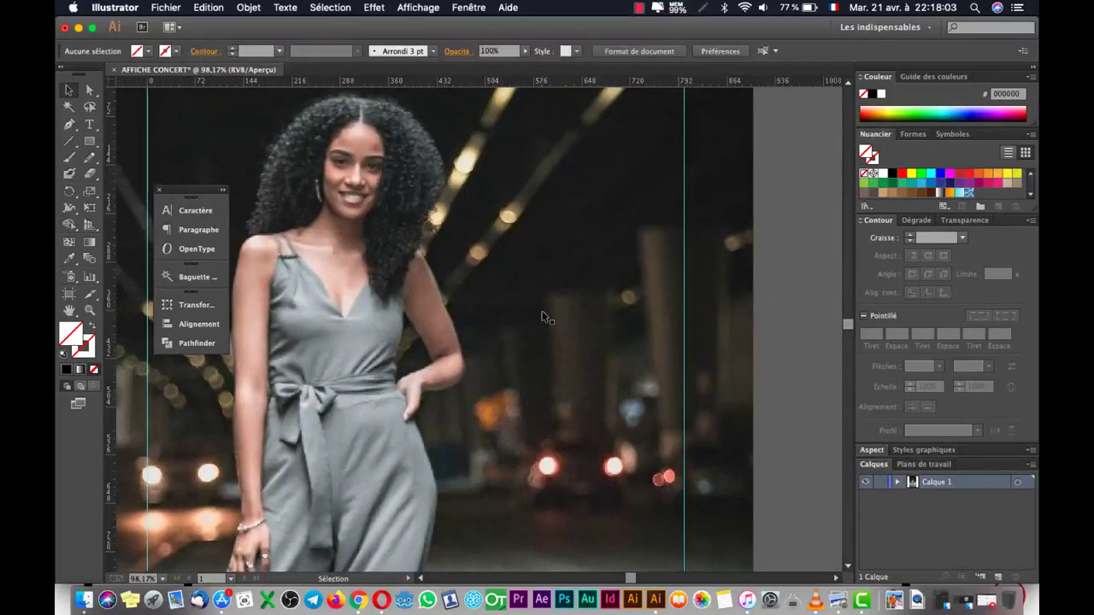
key(ctrl+minus)
key(ctrl+minus)
scroll(541, 316, down, 2)
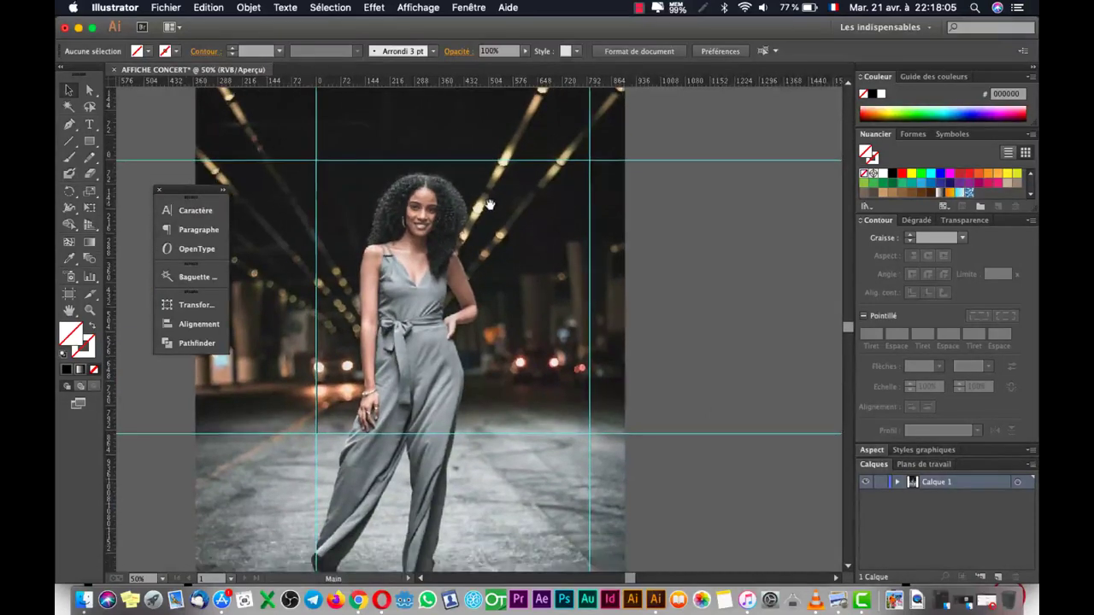
Check the reference poster, move the floating type panels right, and start a text entry
click(833, 594)
click(174, 265)
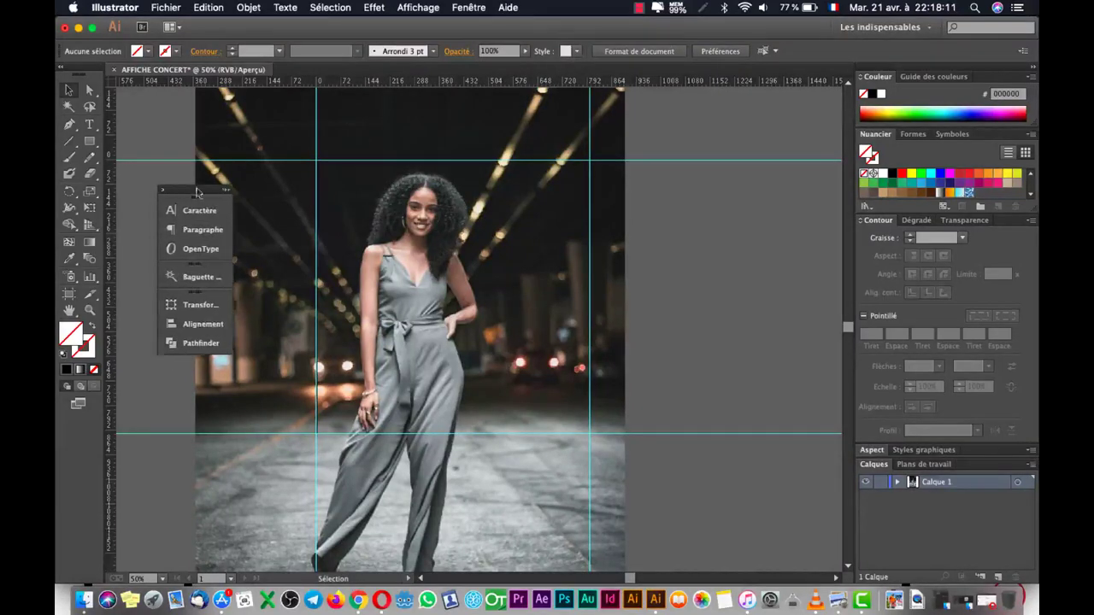
drag(181, 190, 779, 244)
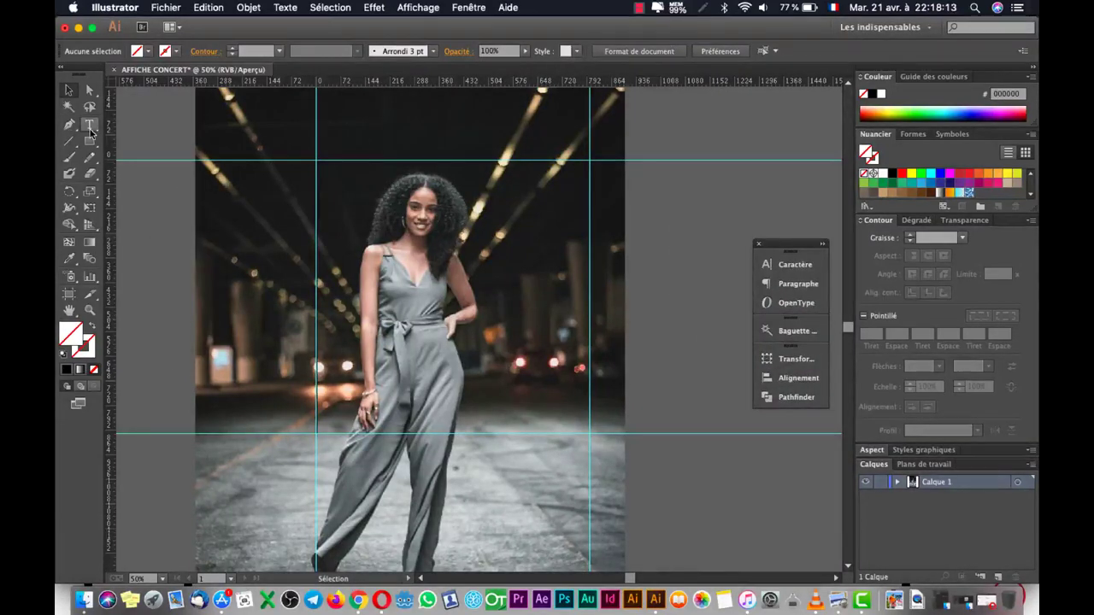
click(90, 126)
scroll(574, 241, down, 1)
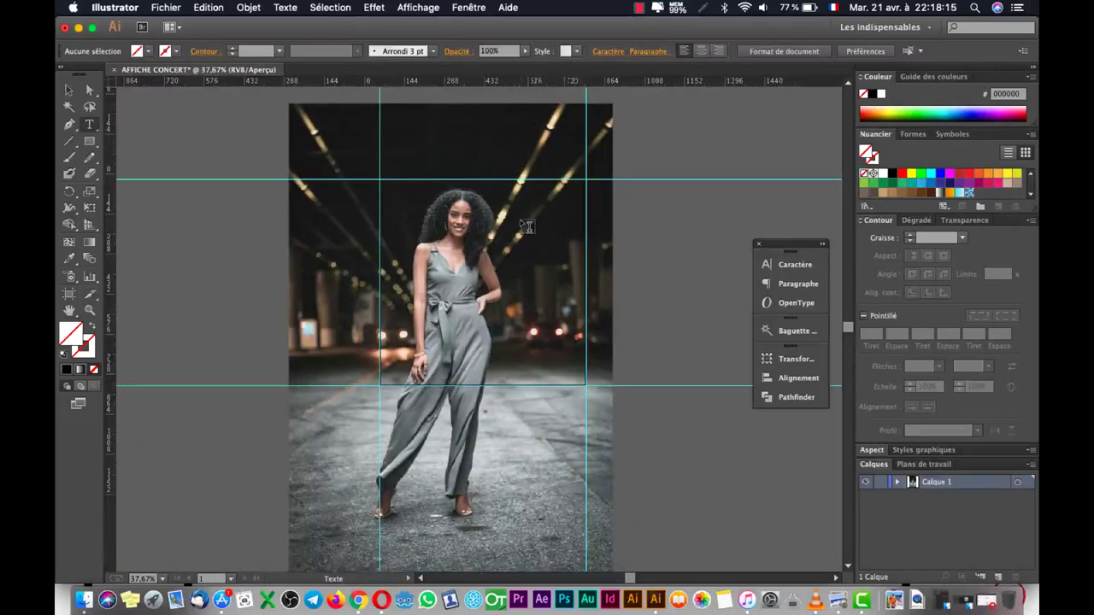
click(545, 270)
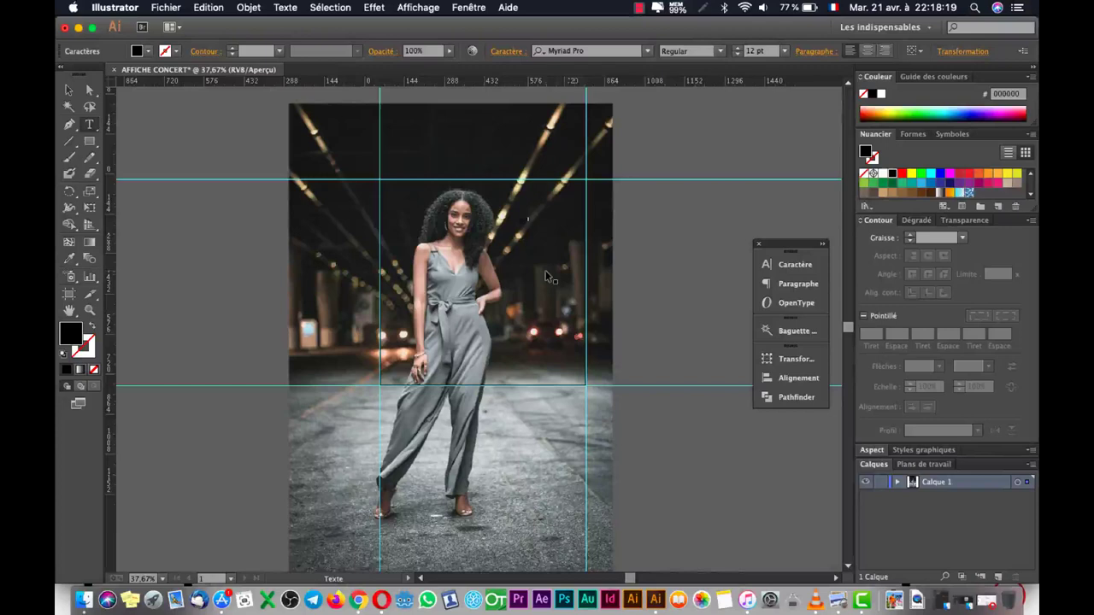
Scale ERIKA to about 103 pt, place it beside the woman's head, and fill it white
key(Escape)
drag(530, 208, 612, 141)
drag(564, 174, 538, 225)
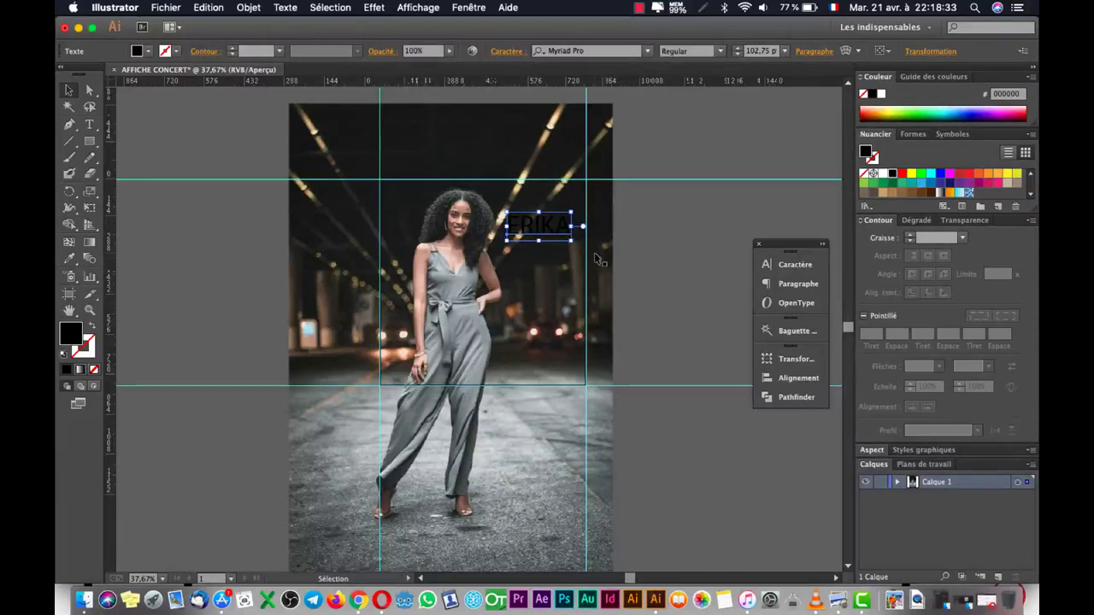
click(883, 174)
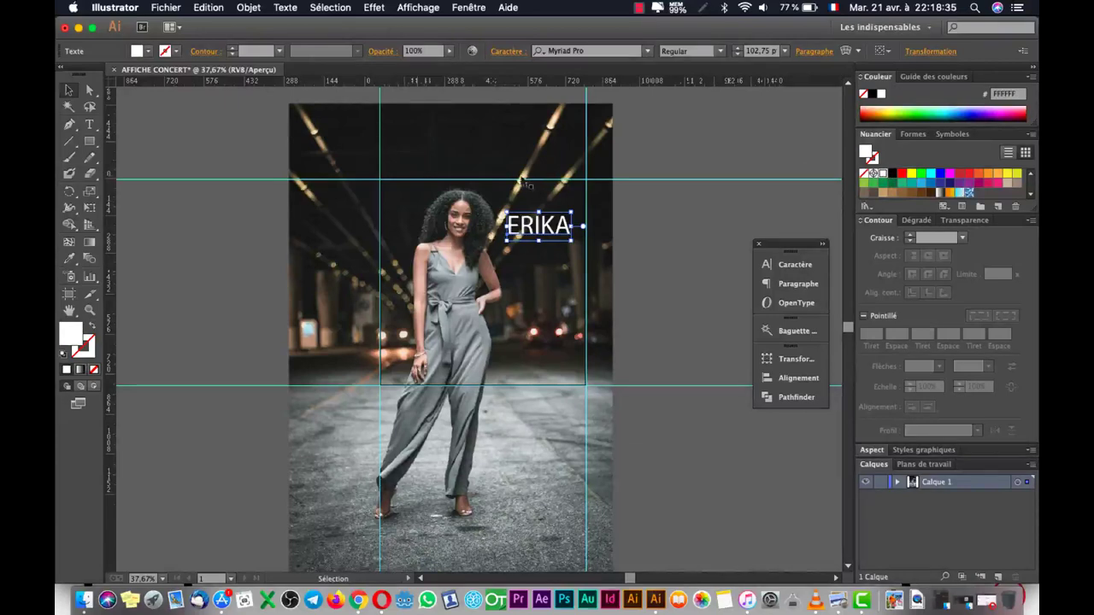
Apply the Neris font to the ERIKA title from the font family list
click(649, 52)
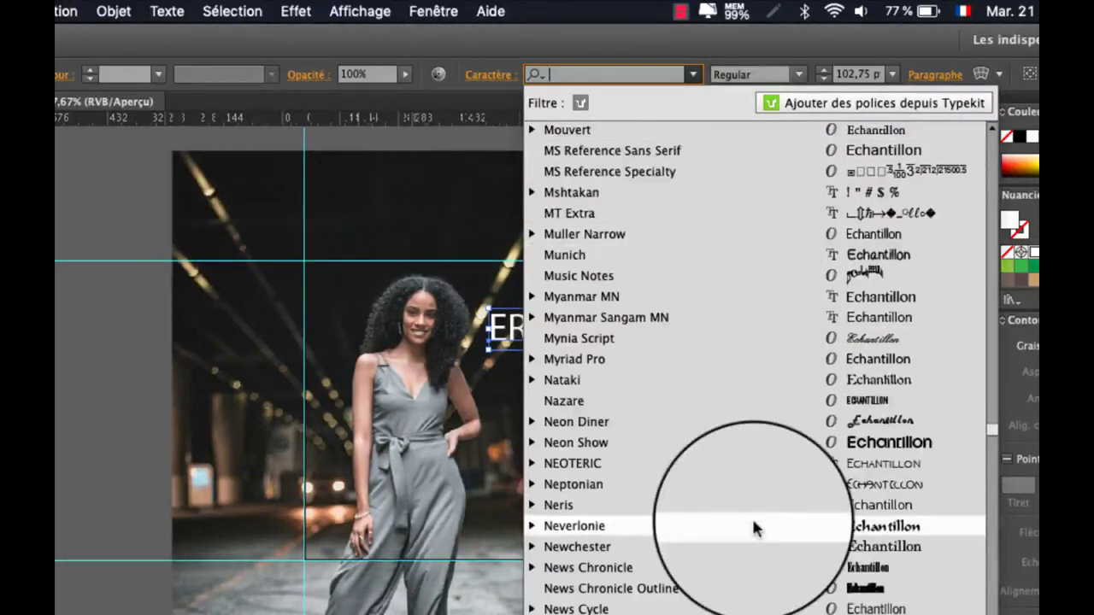
scroll(754, 528, down, 3)
scroll(751, 516, up, 1)
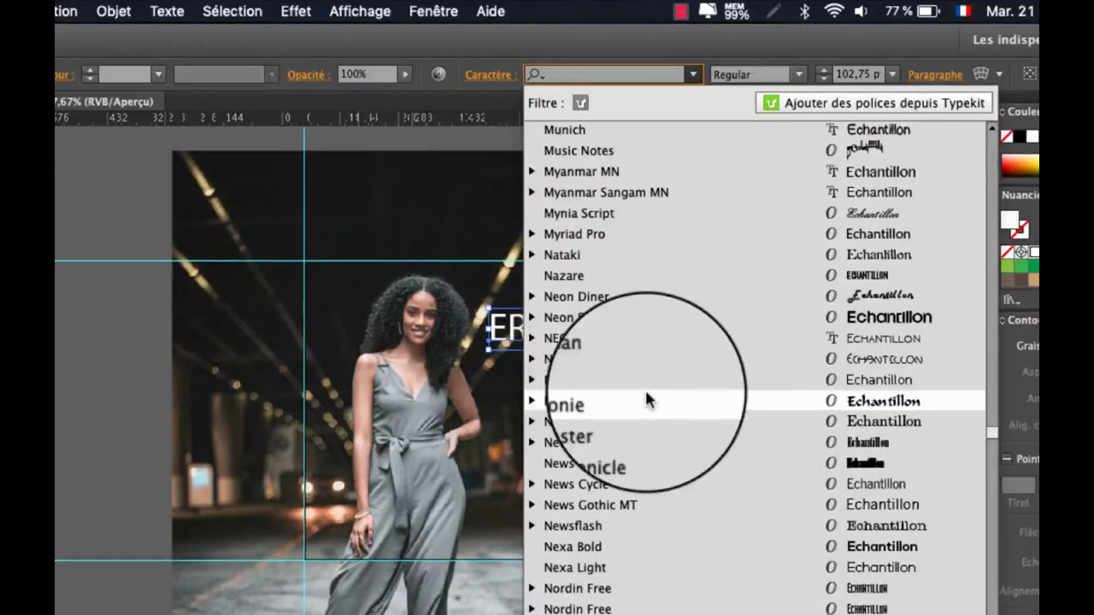
click(670, 384)
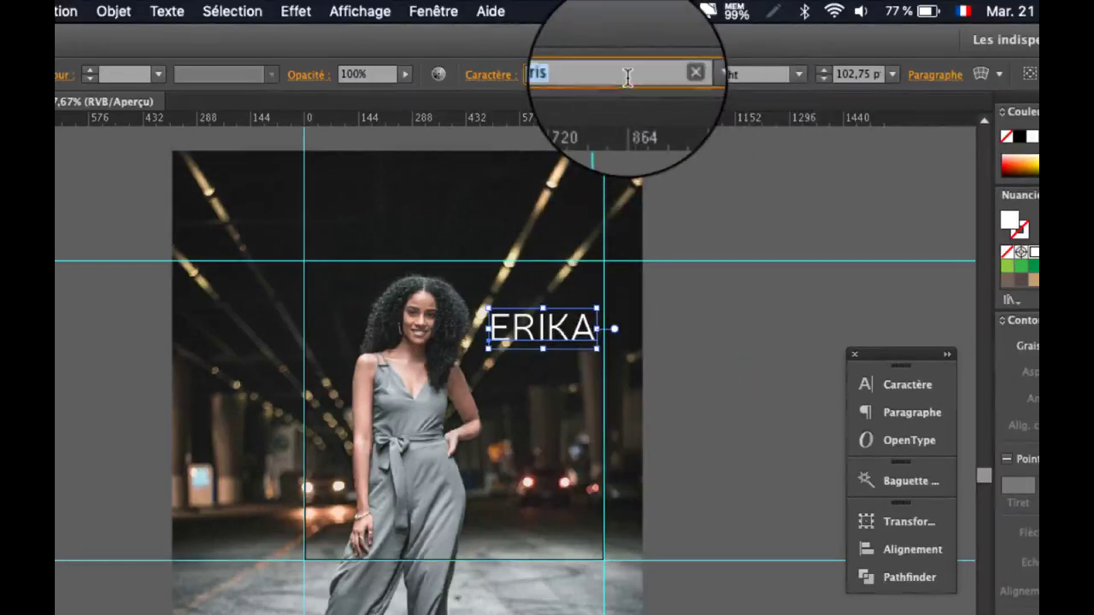
Cycle ERIKA through Neverlonie, Okuda, Oleandra Fancy, Porthosis and others, settling on Quoria
key(Down)
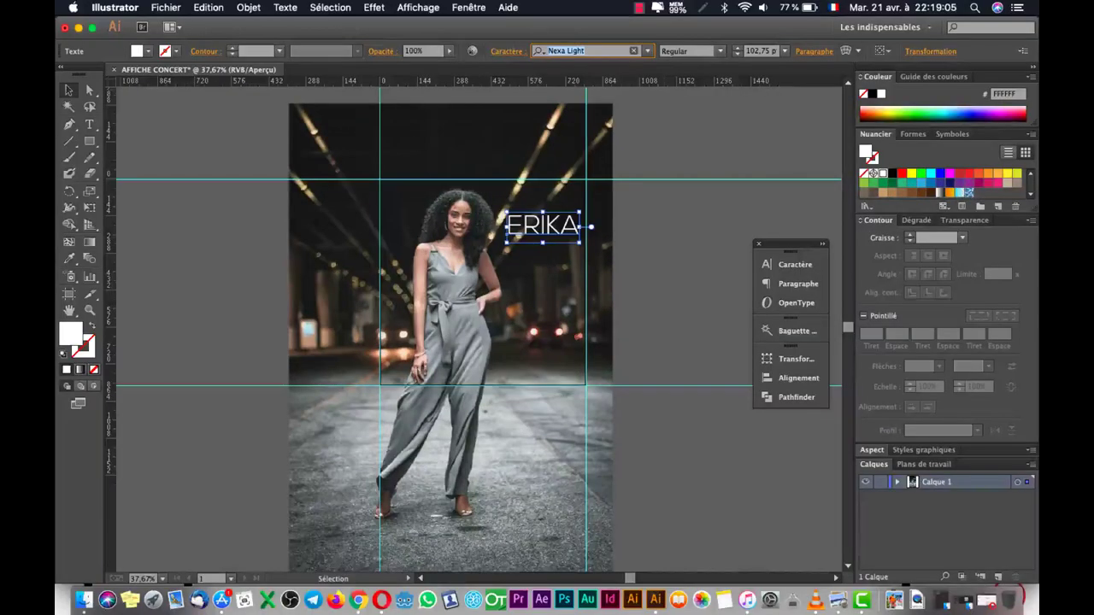
key(Down)
key(Down)
key(Down)
key(Down)
key(Down)
key(Up)
key(Up)
key(Down)
key(Down)
key(Down)
key(Down)
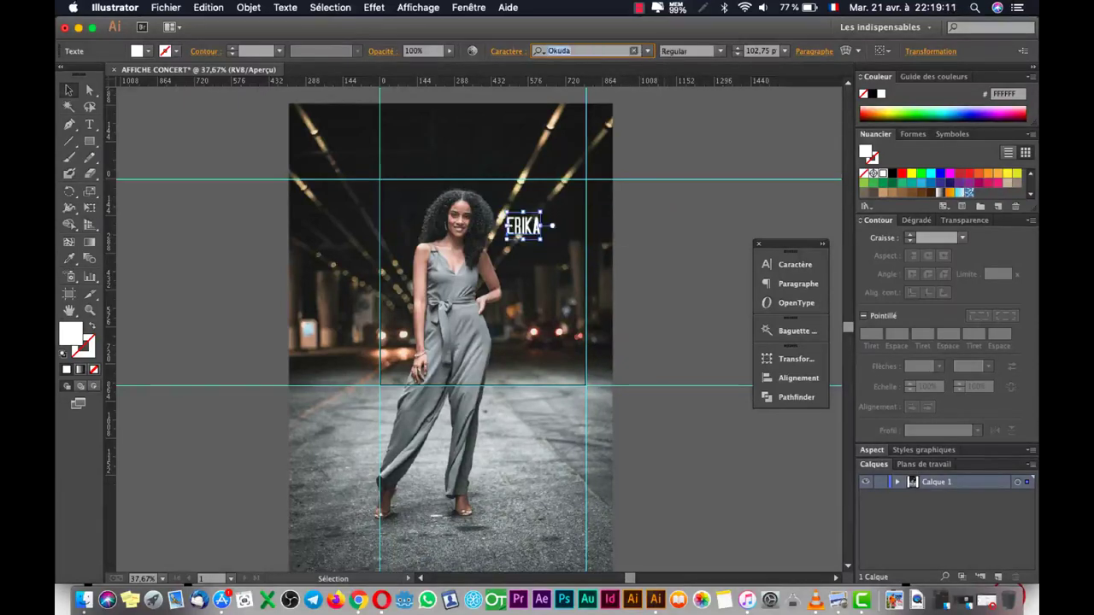
key(Down)
key(Down)
key(Down)
key(Down)
key(Down)
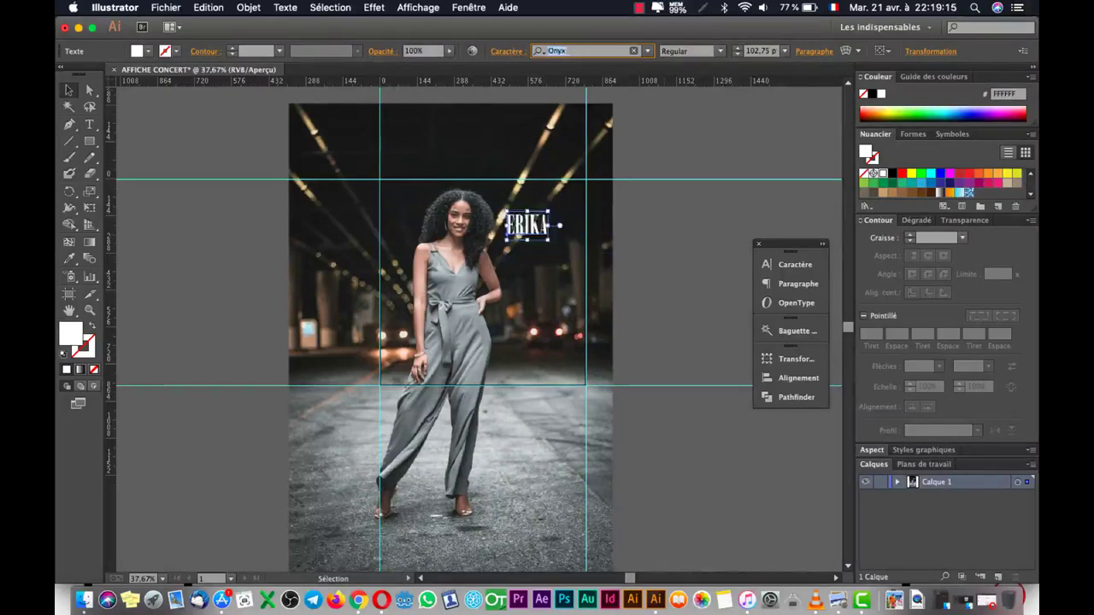
key(Down)
key(Down)
key(Down)
key(Down)
key(Down)
key(Down)
key(Down)
key(Down)
key(Down)
key(Down)
key(Down)
key(Down)
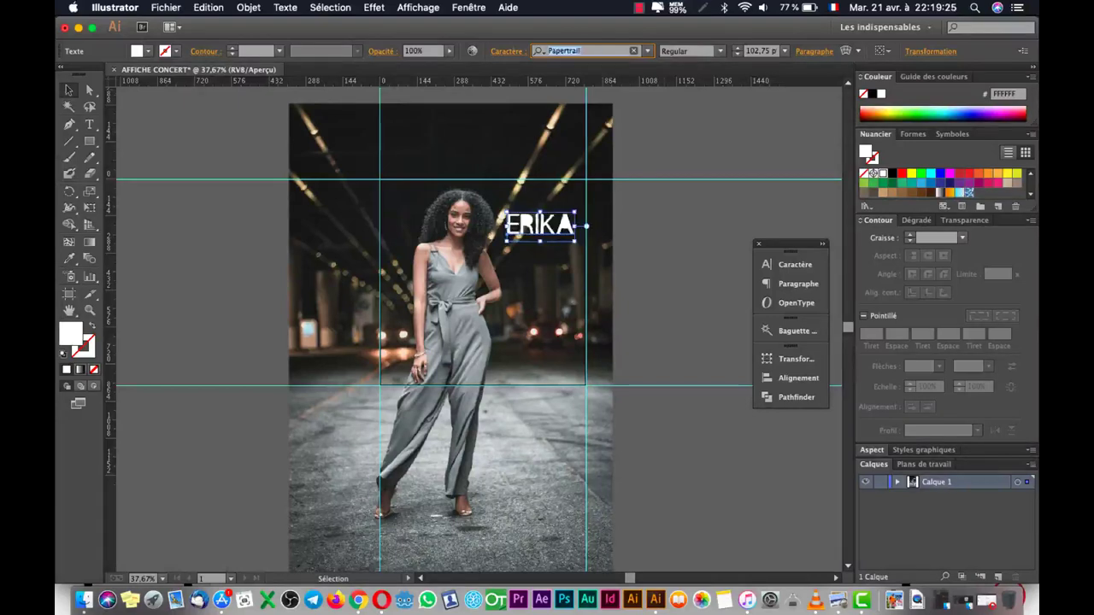
key(Down)
key(Down)
key(Down)
key(Down)
key(Down)
key(Down)
key(Down)
key(Down)
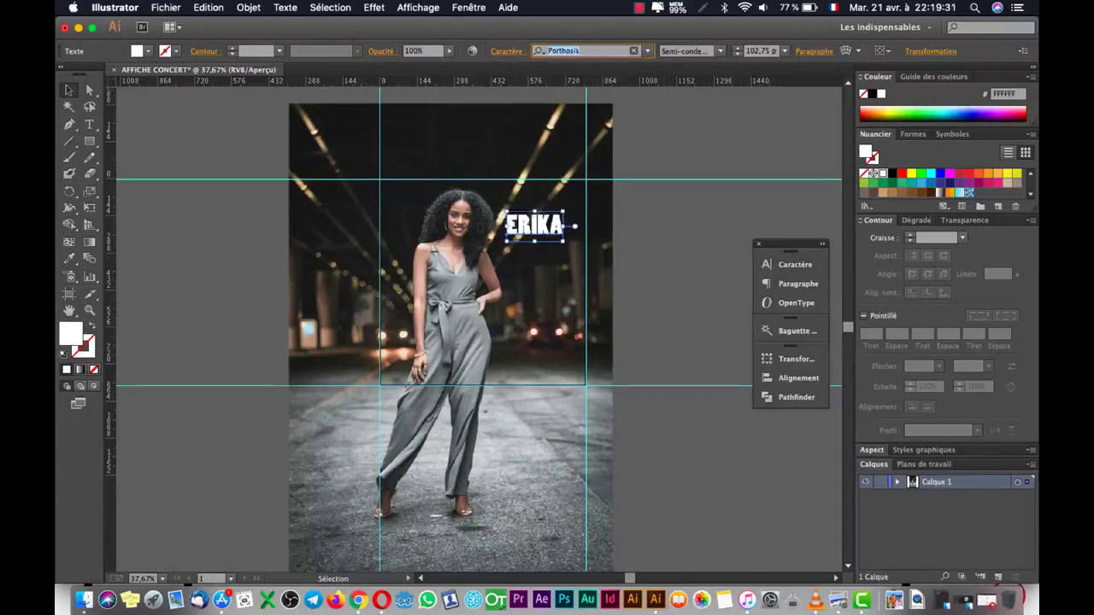
key(Down)
key(Down)
key(Down)
key(Down)
key(Down)
key(Down)
key(Down)
key(Down)
key(Up)
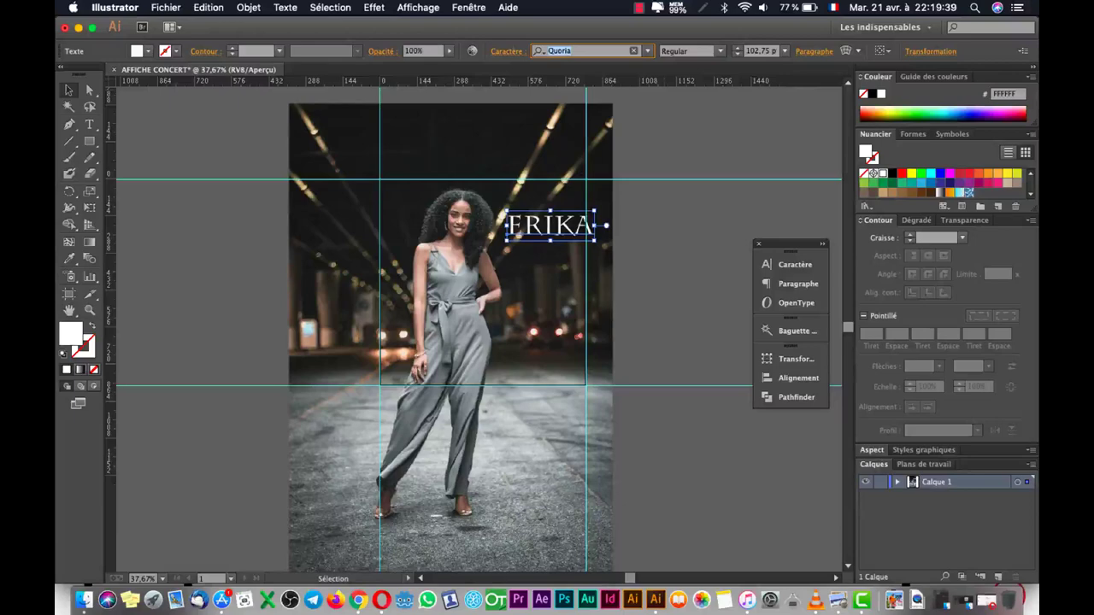
Try Aero Matics Light on ERIKA, then replace it with Aguero Serif Free
click(647, 51)
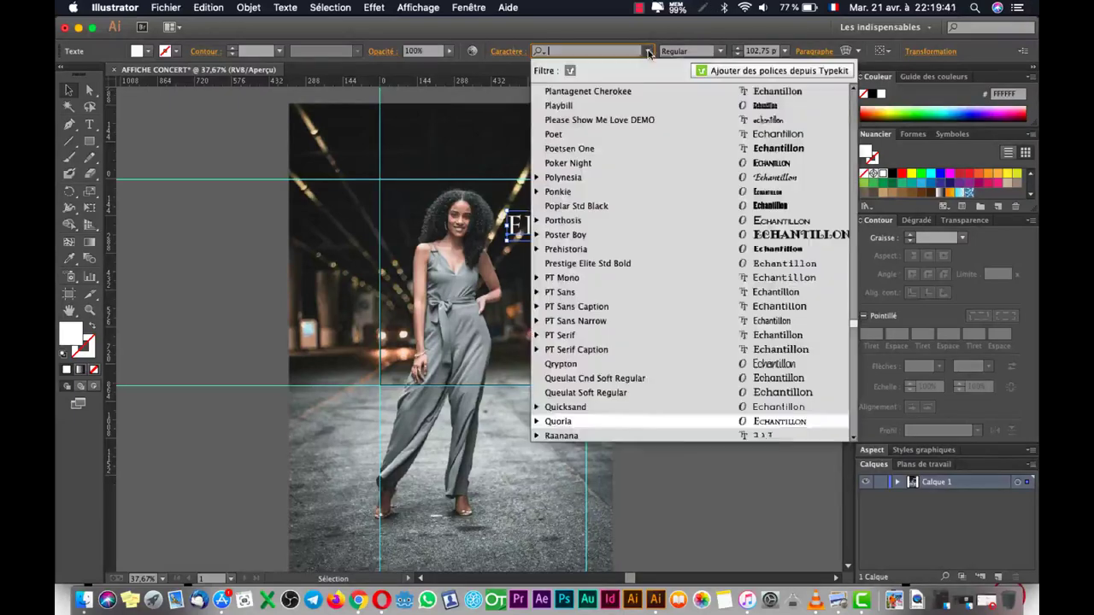
scroll(635, 141, up, 10)
scroll(635, 144, up, 10)
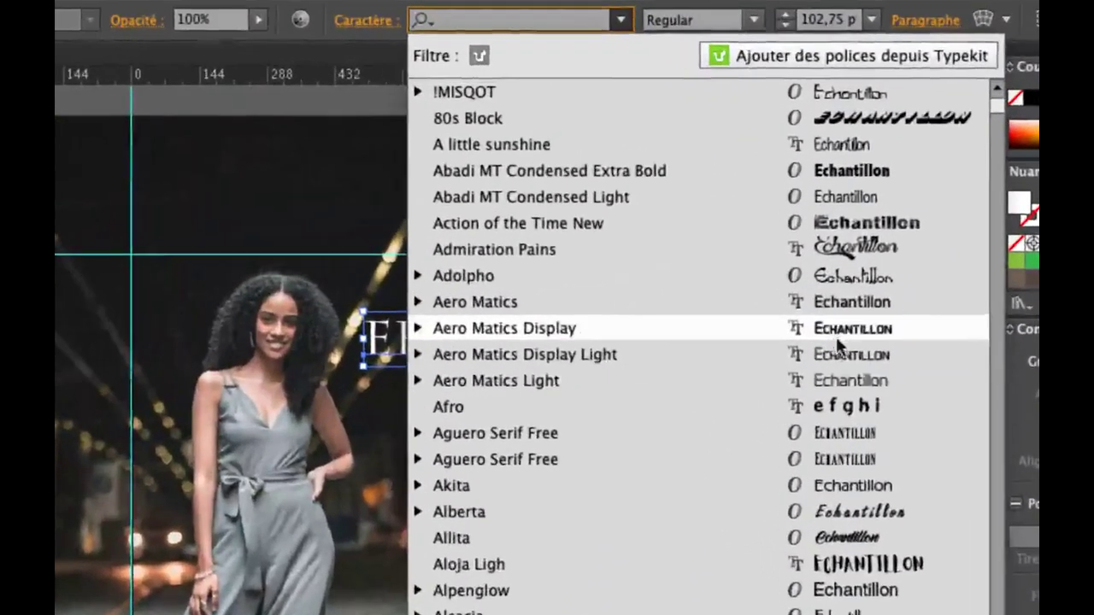
click(836, 379)
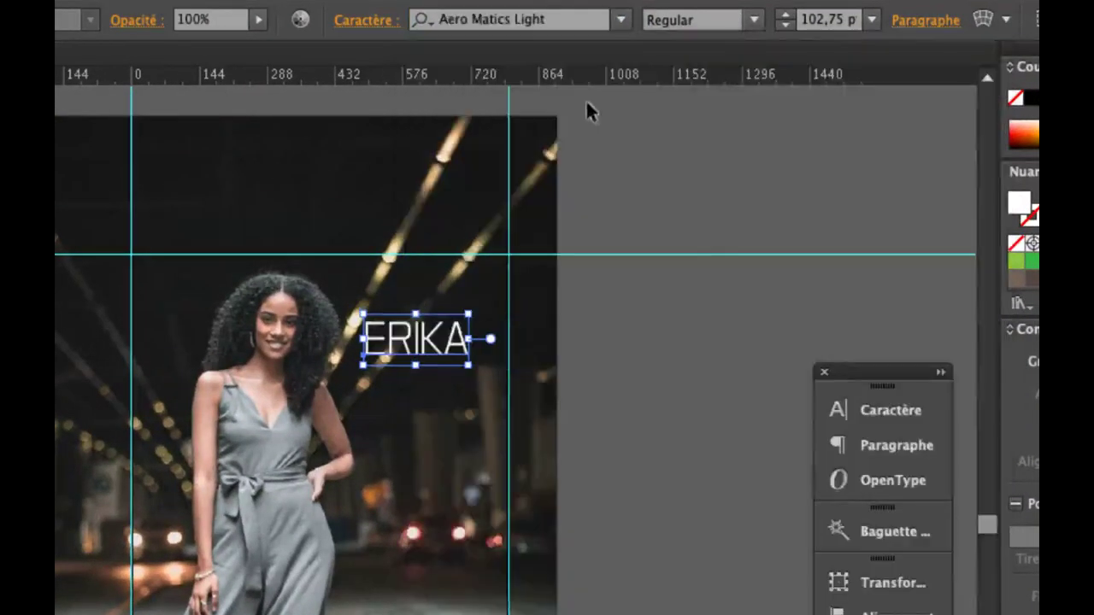
click(567, 20)
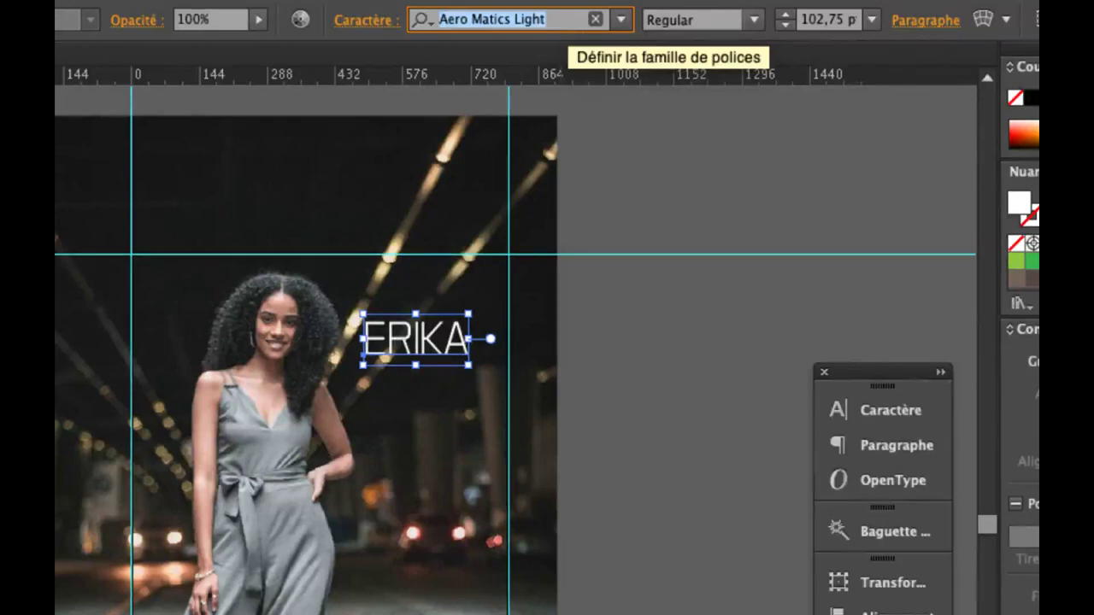
Nudge the background photo slightly and enlarge ERIKA to about 118 pt
click(428, 351)
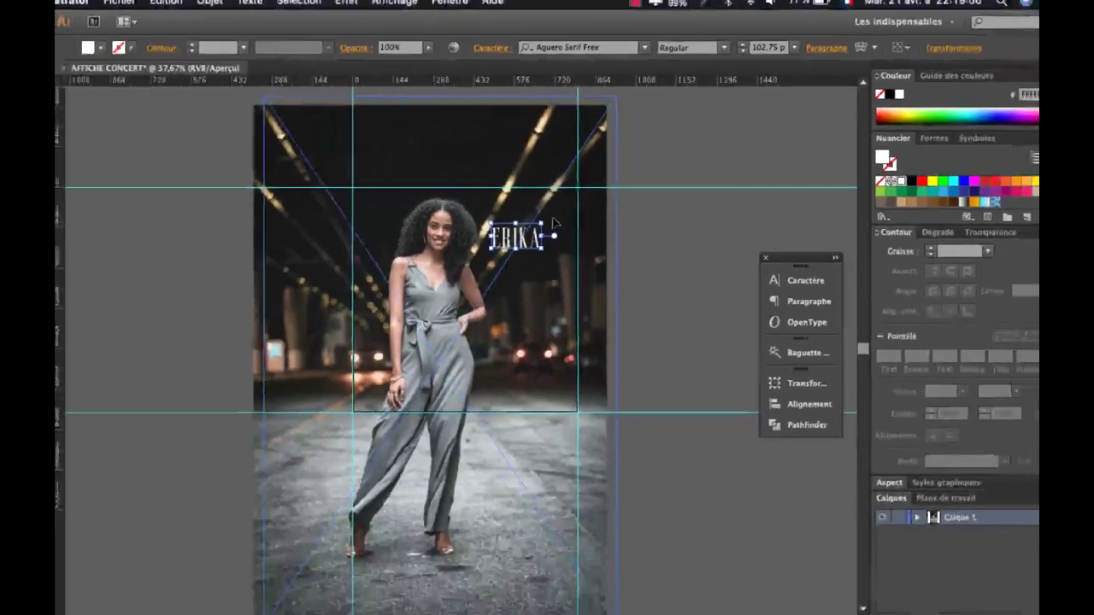
click(562, 212)
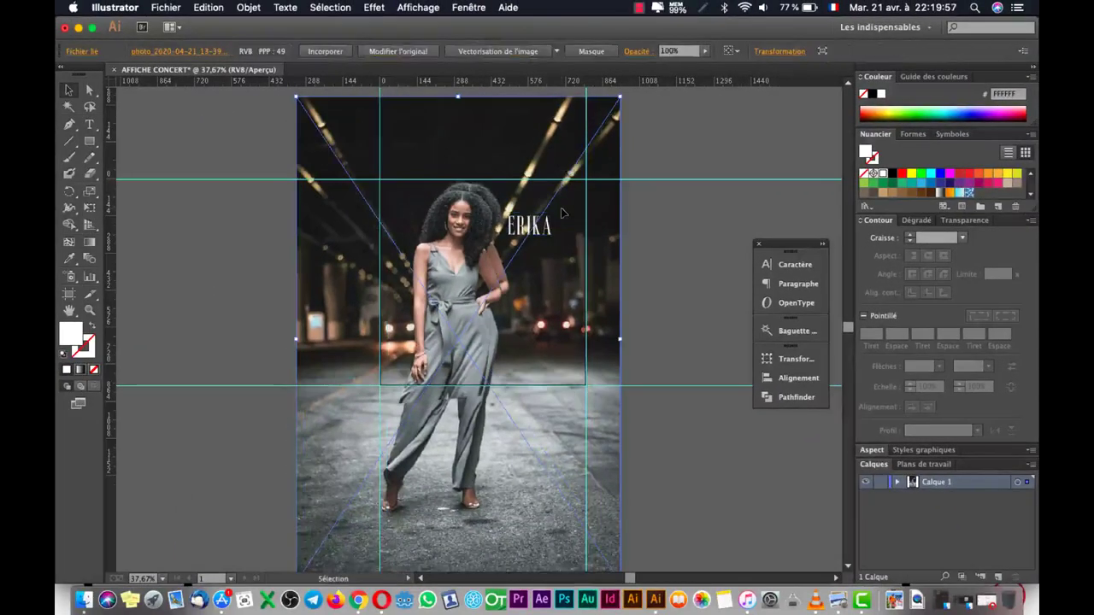
drag(562, 212, 553, 220)
click(628, 246)
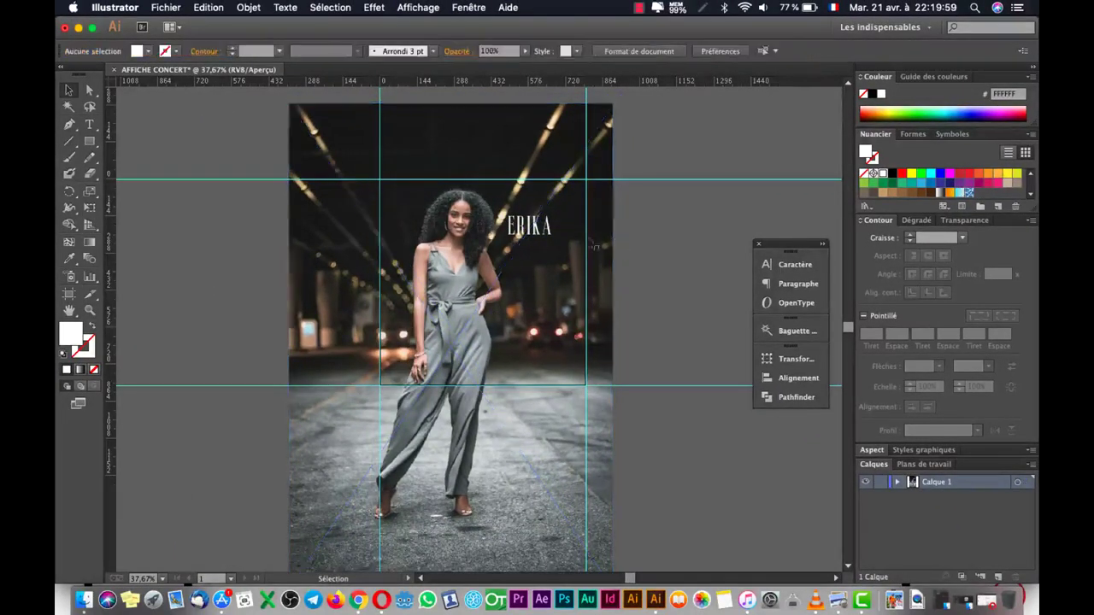
click(523, 244)
click(551, 236)
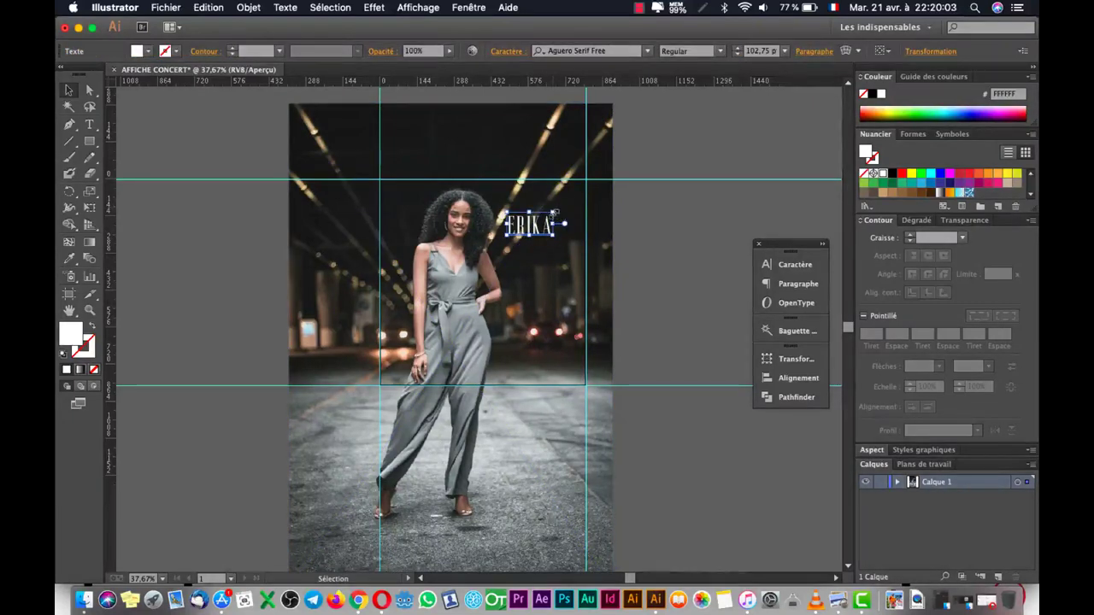
drag(555, 212, 613, 233)
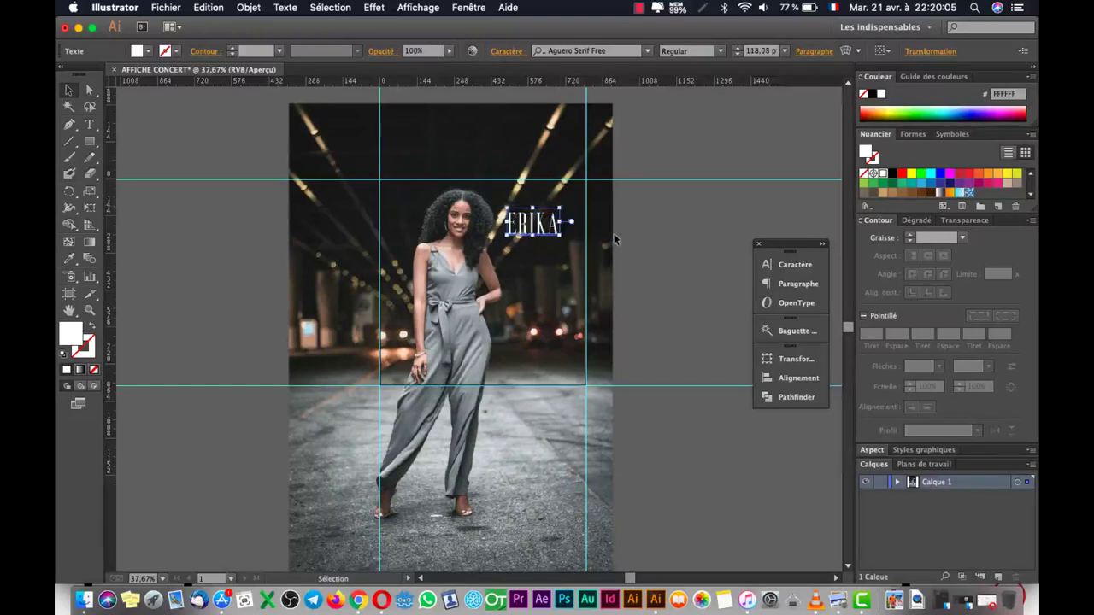
click(673, 267)
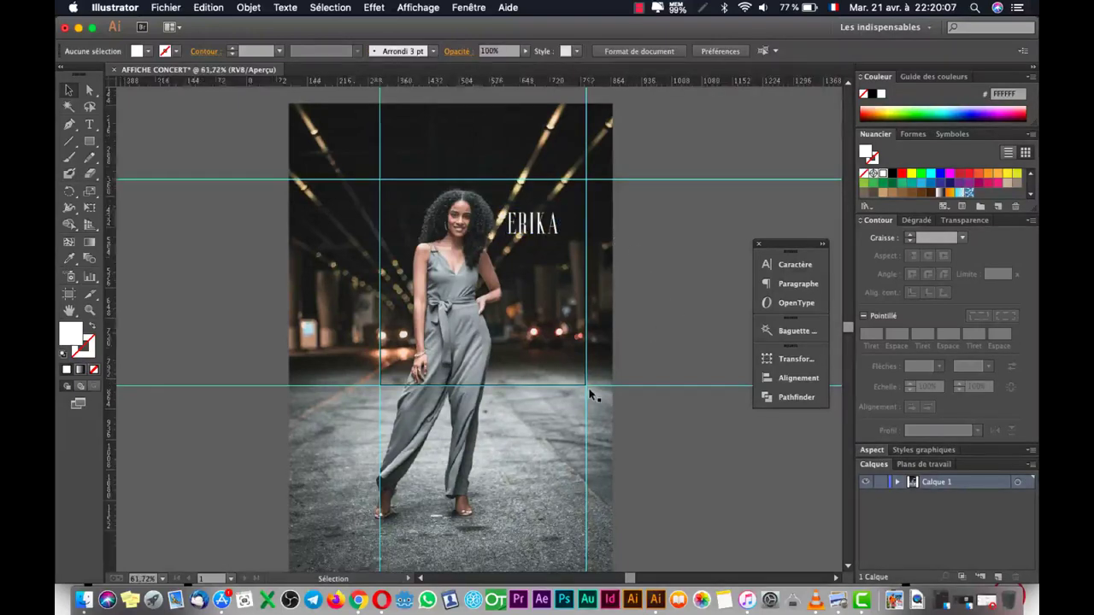
scroll(589, 388, up, 3)
scroll(589, 389, up, 2)
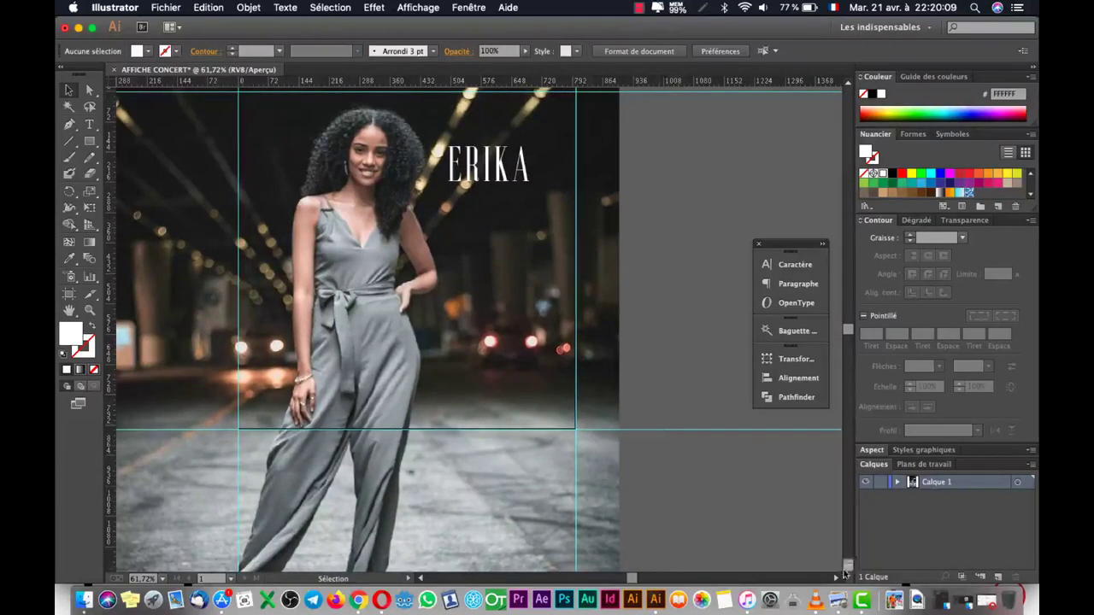
click(834, 598)
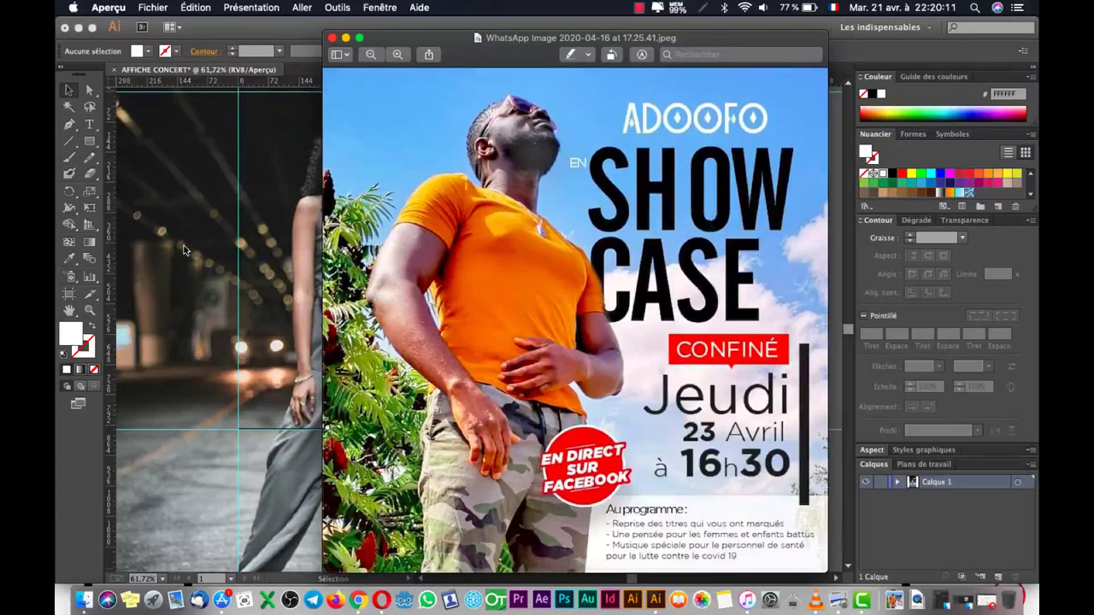
click(188, 249)
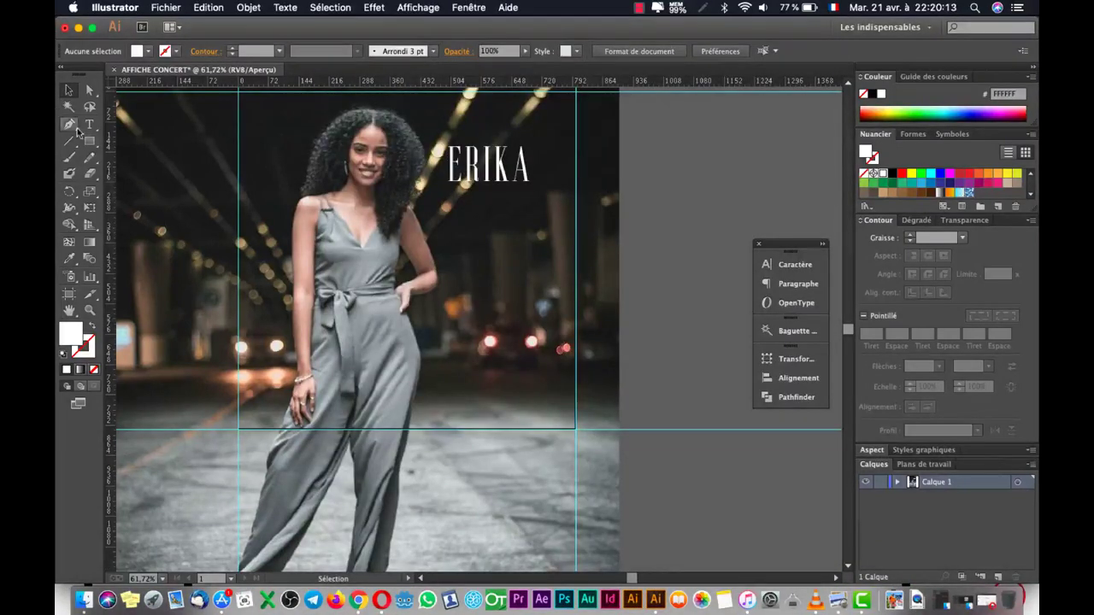
click(89, 124)
Create an EN text object and place it under the ERIKA title
click(650, 217)
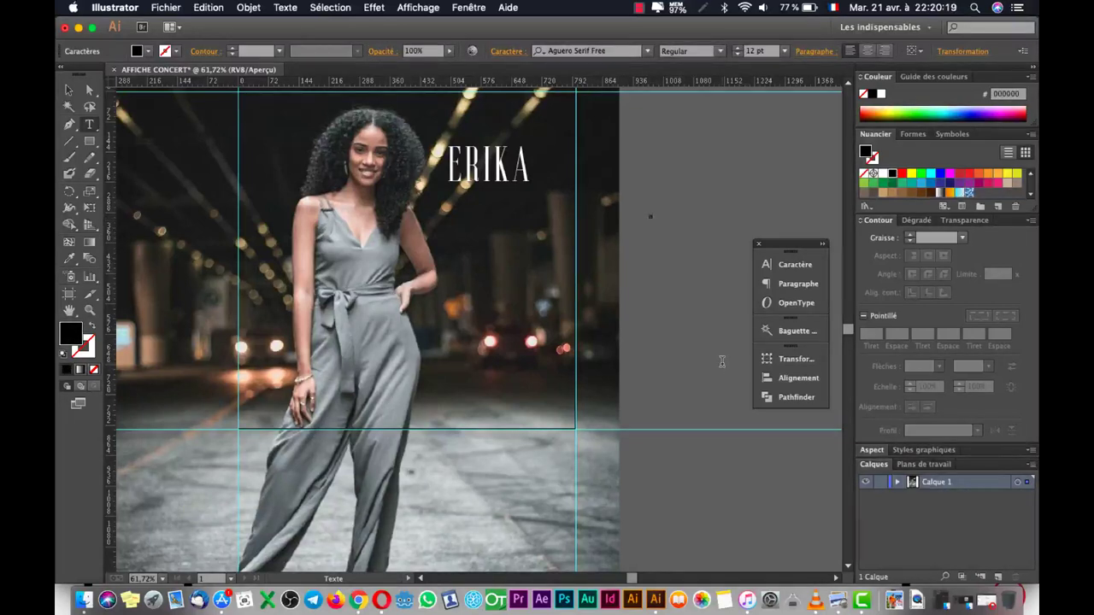
key(Escape)
key(v)
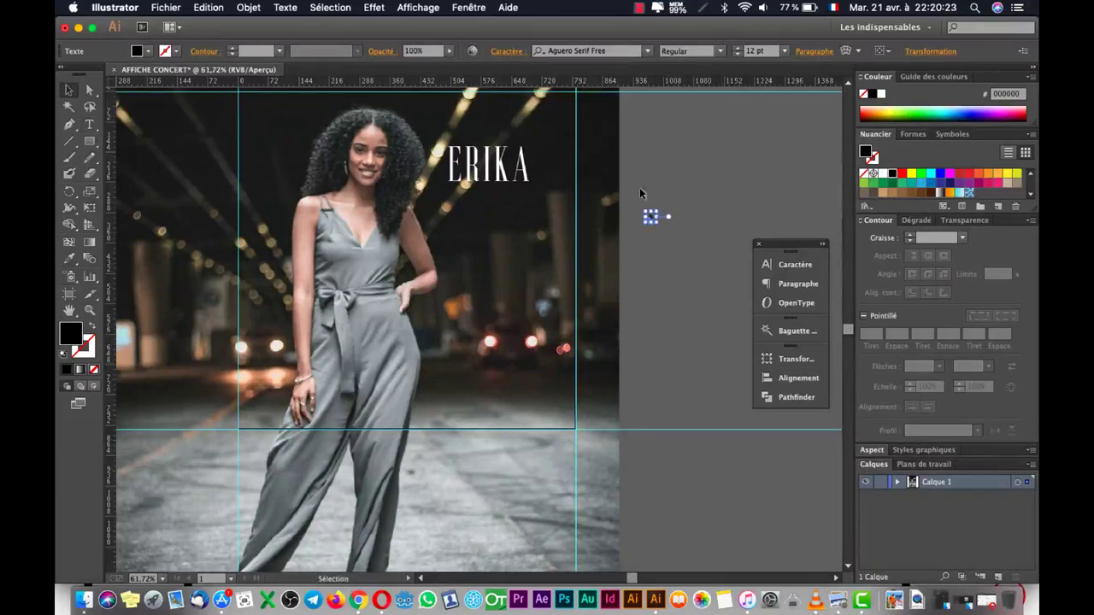
mouse_move(654, 220)
mouse_down()
mouse_move(700, 275)
mouse_move(453, 219)
mouse_up()
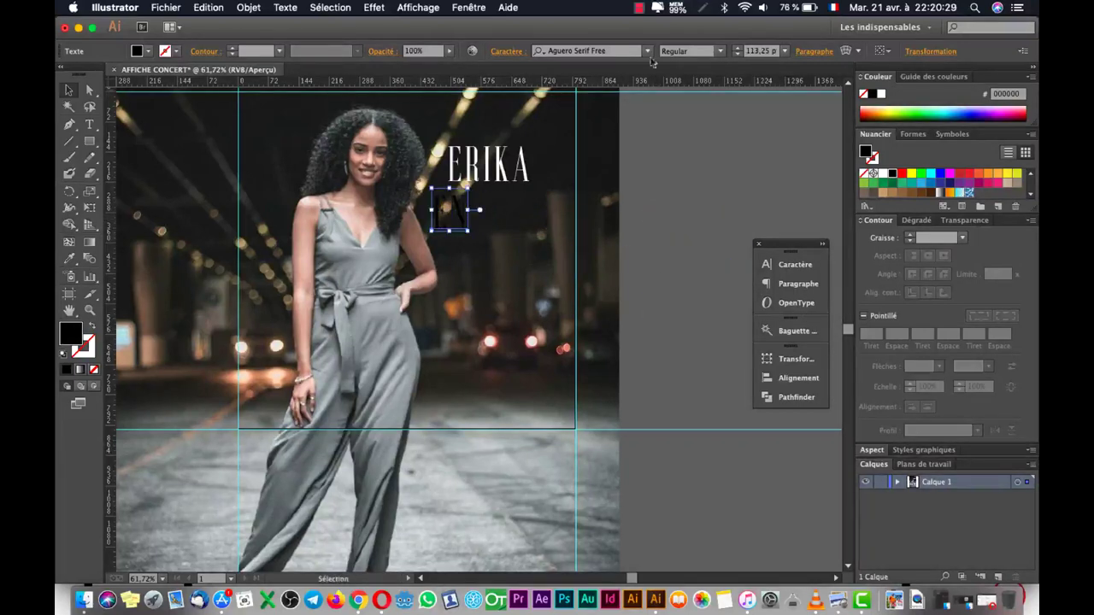
Set the EN text in Bebas Kai and fill it white
click(613, 51)
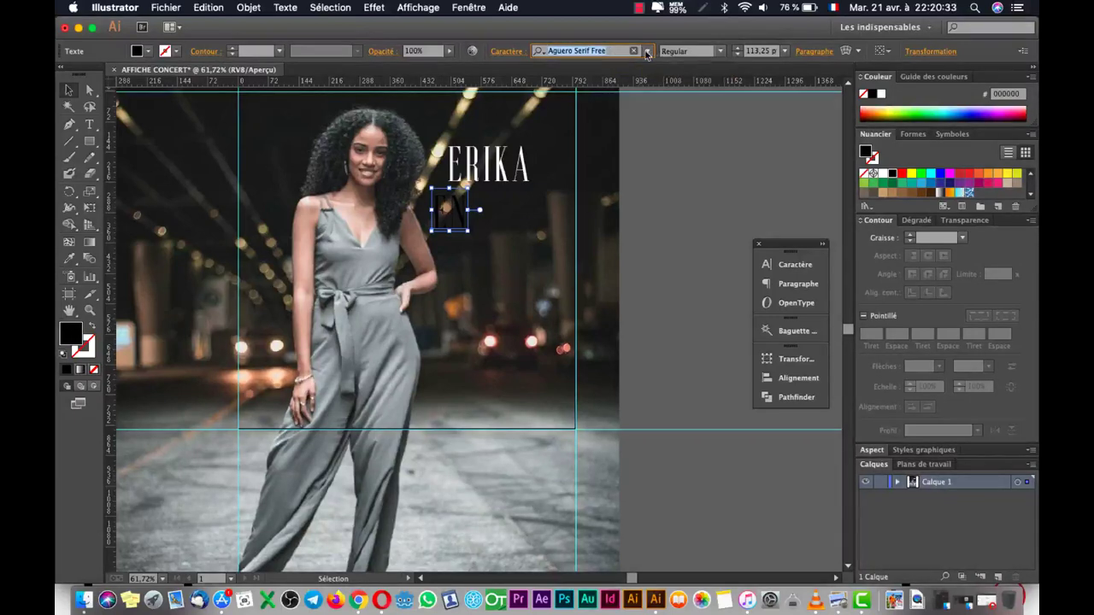
text(beba)
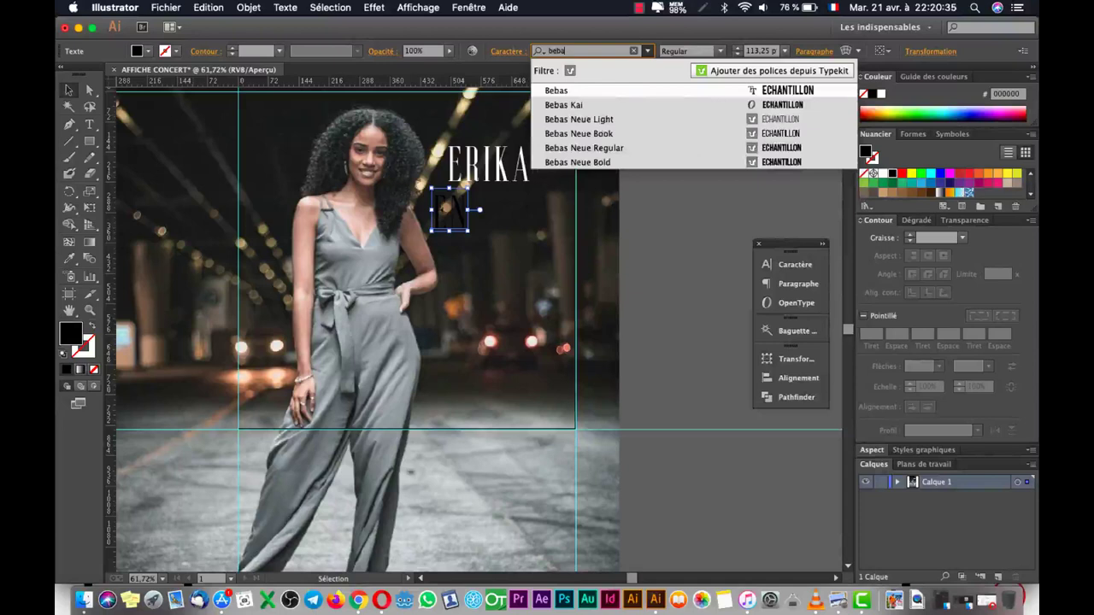
click(630, 103)
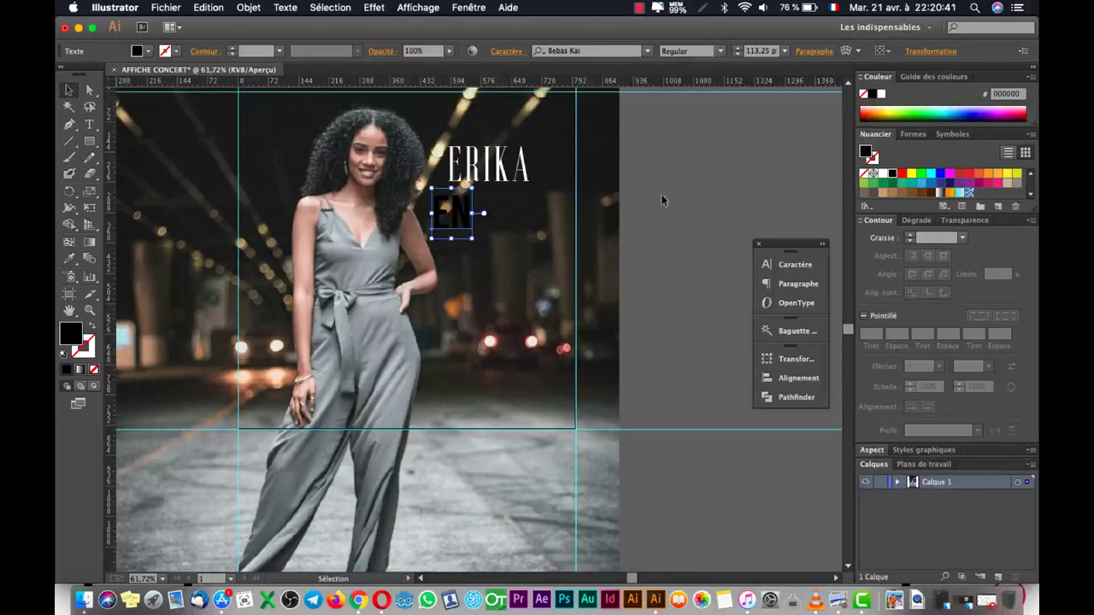
click(881, 93)
Scale EN down proportionally to about 54 pt
click(621, 183)
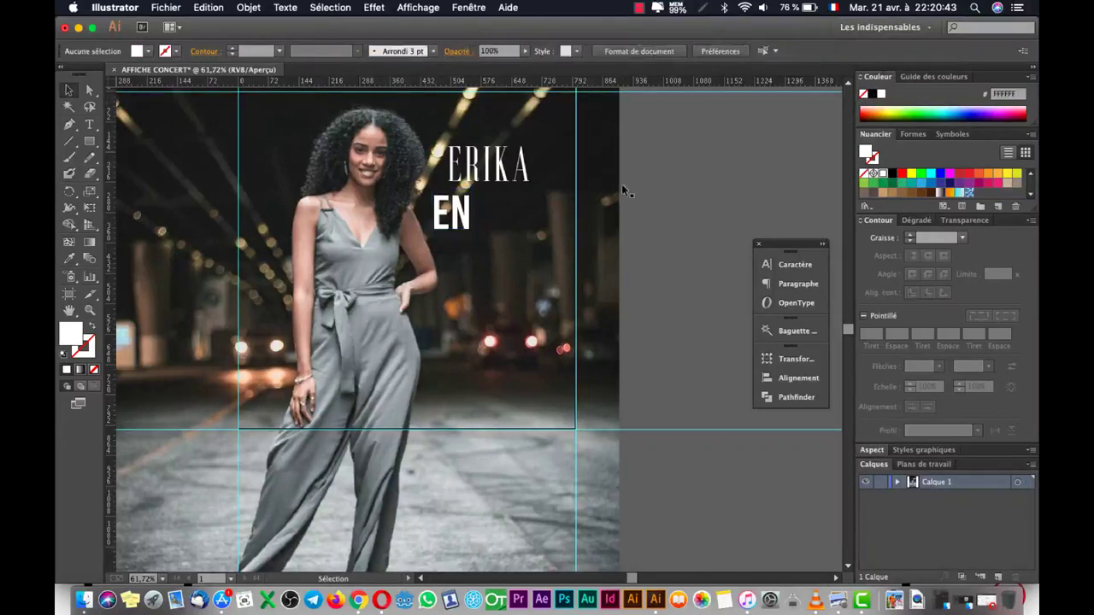
click(460, 222)
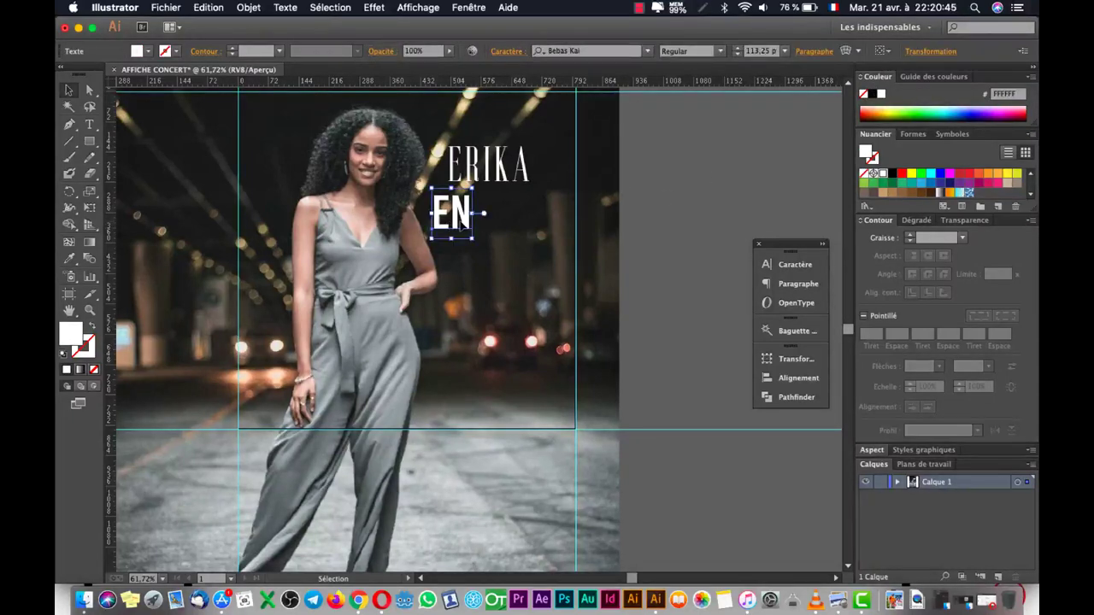
drag(472, 241, 451, 211)
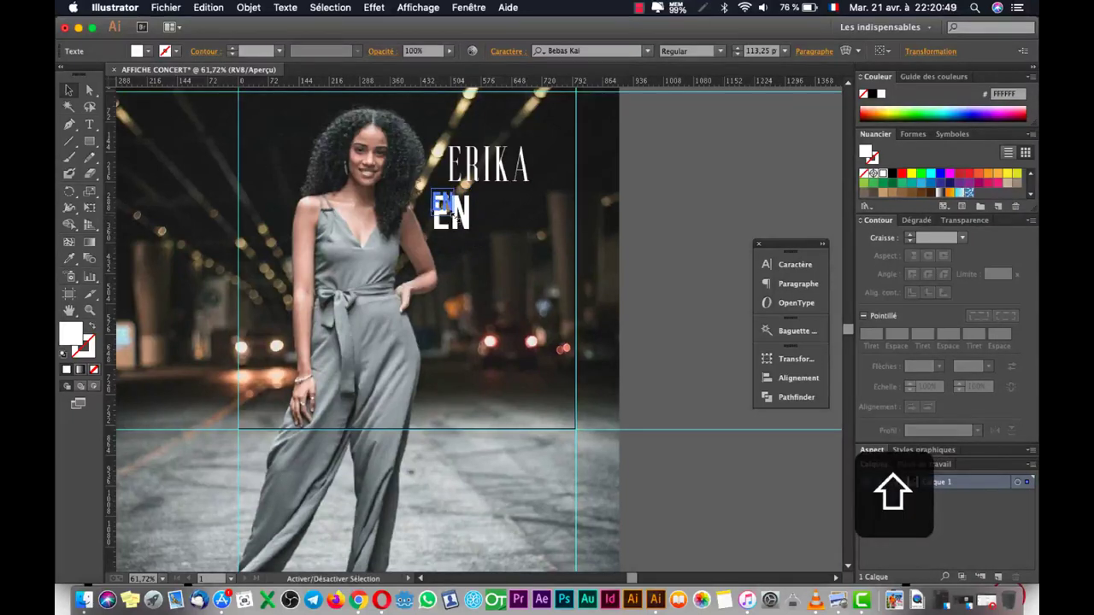
mouse_move(453, 219)
mouse_down()
mouse_move(447, 205)
mouse_move(482, 204)
mouse_up()
Retype the duplicated EN copy as 'SHOW' and 'CASE' on two lines
double_click(475, 198)
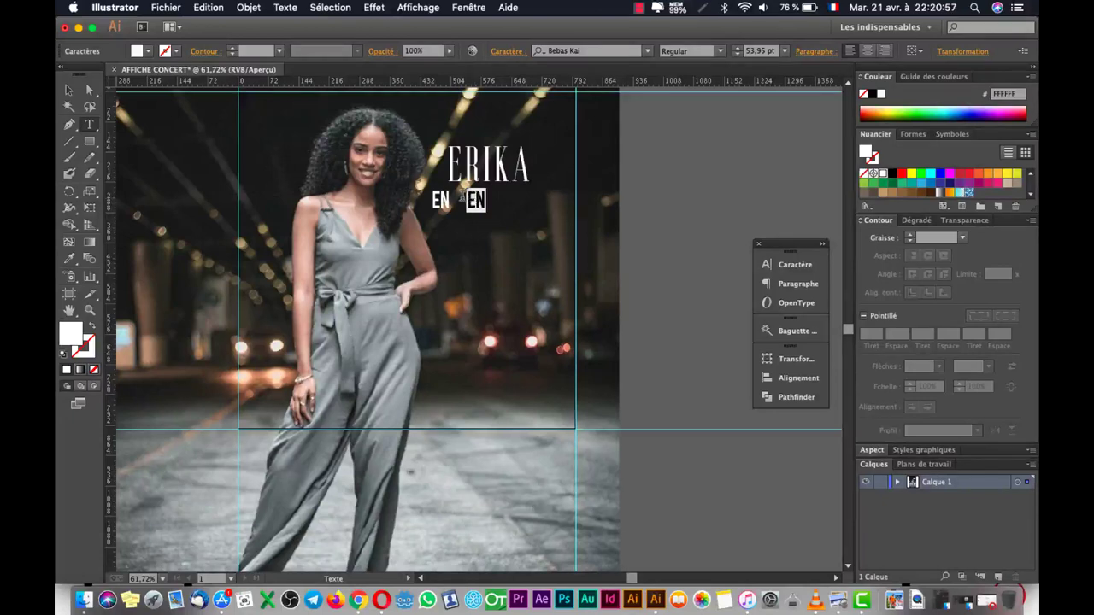
text(SHA)
key(BackSpace)
text(OW)
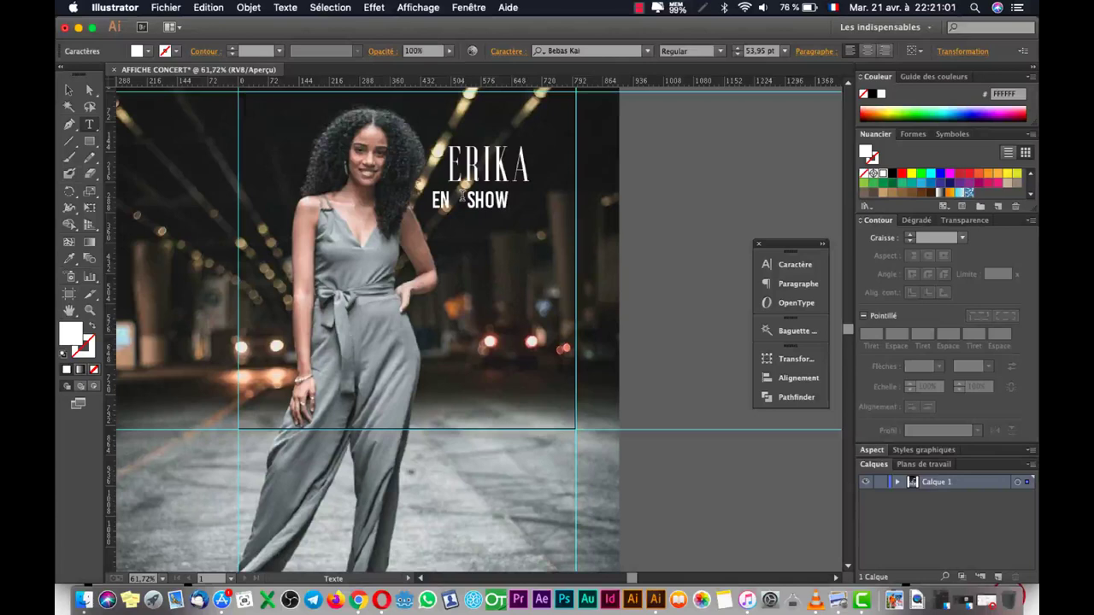
key(Return)
text(CASE)
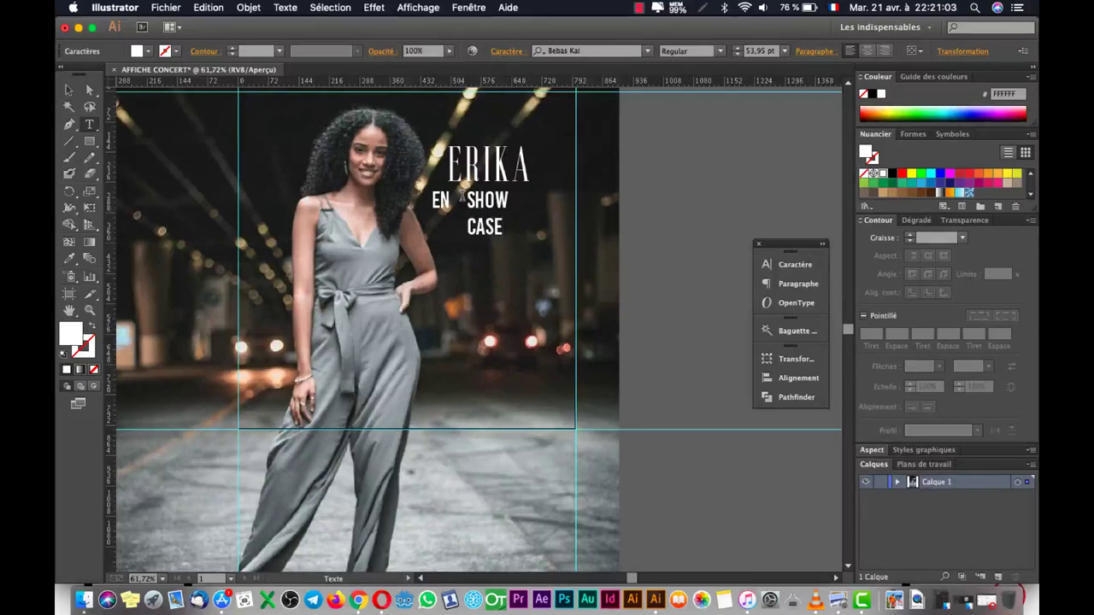
key(Escape)
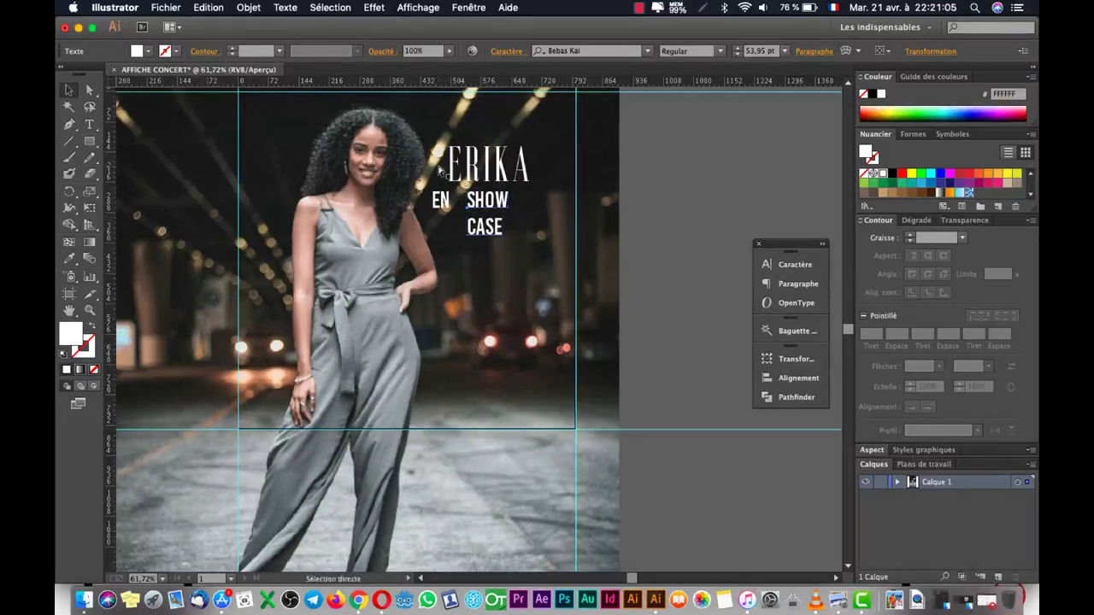
Return to the Selection tool and select the SHOW CASE text object
key(super+Tab)
key(super+Tab)
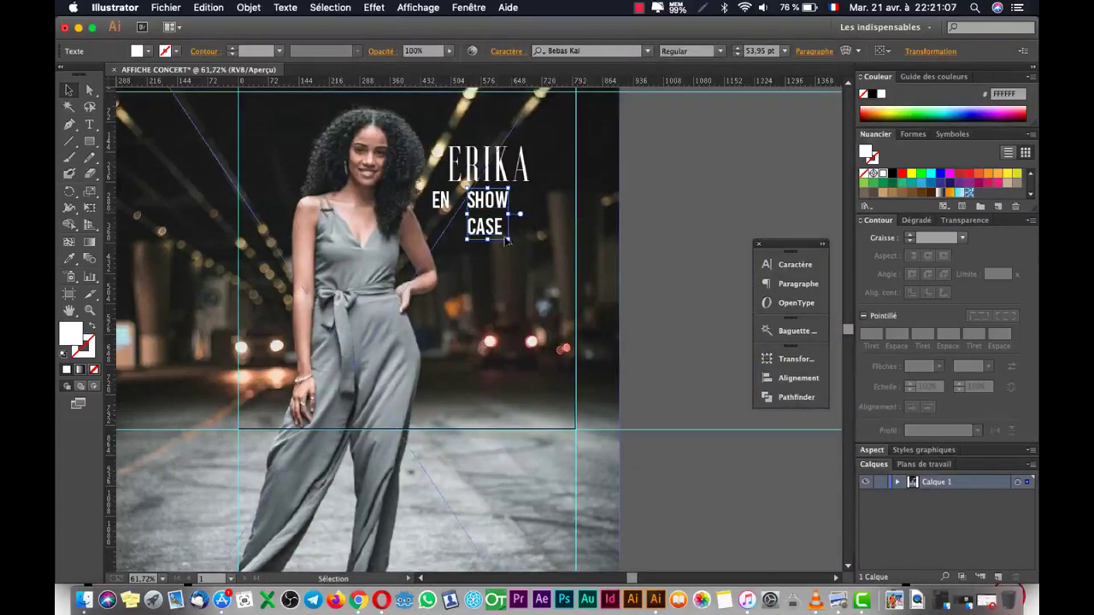
click(507, 241)
click(674, 211)
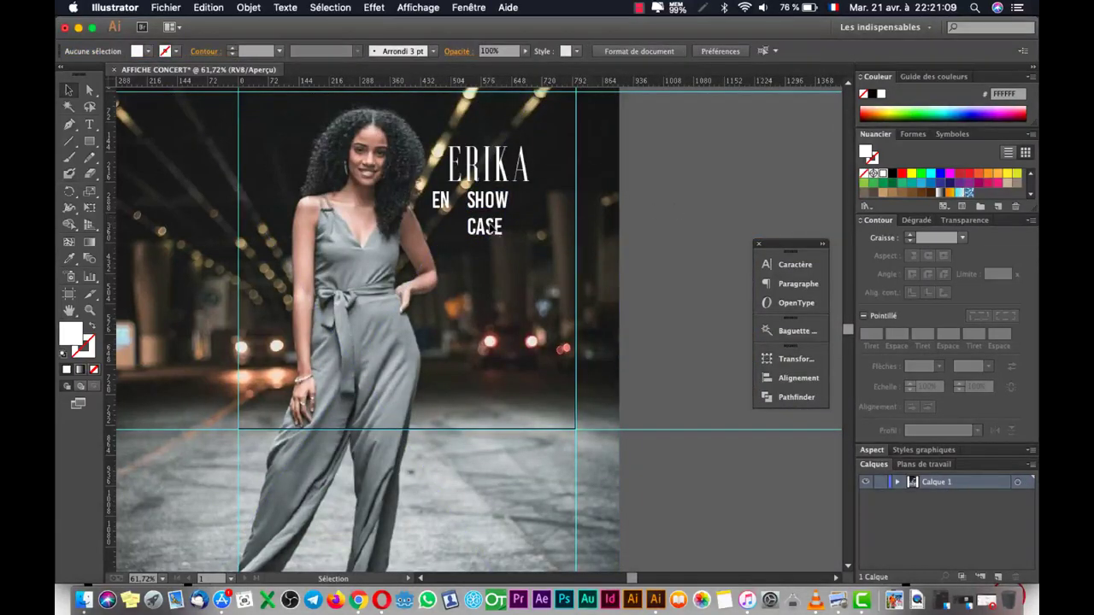
click(494, 225)
scroll(510, 179, up, 1)
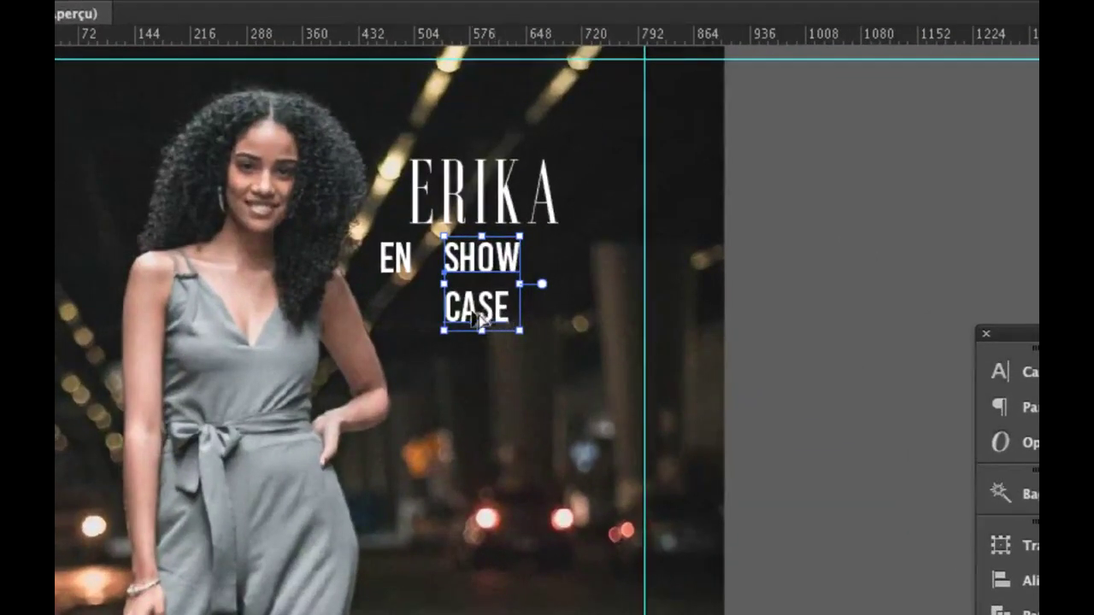
Remove the extra SHOW CASE copy, enlarge SHOW CASE to about 208 pt, and move it up-left over ERIKA
drag(481, 320, 632, 408)
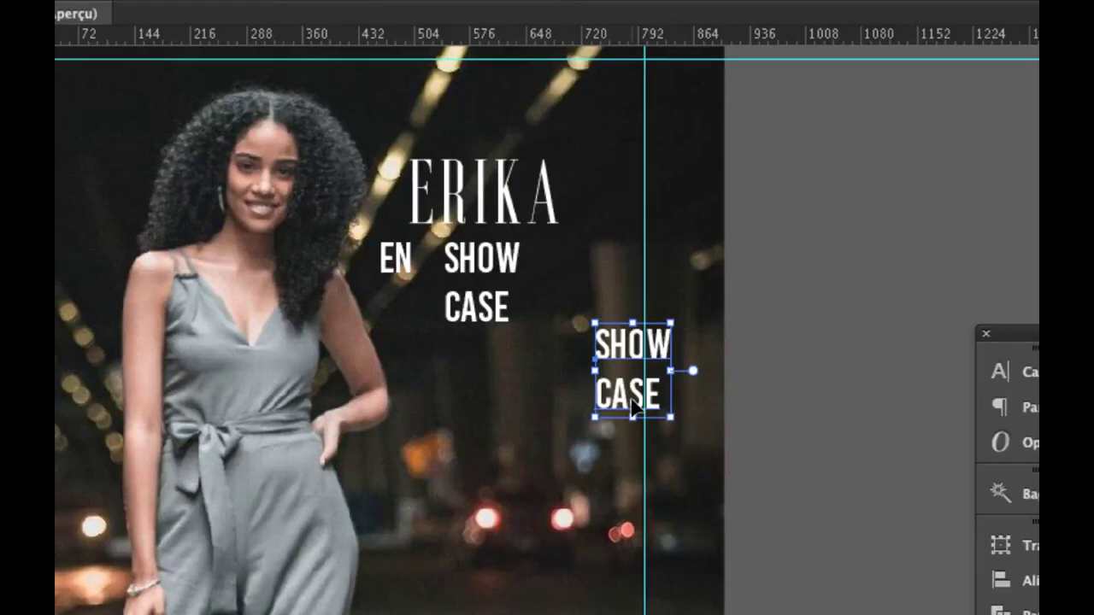
key(super+z)
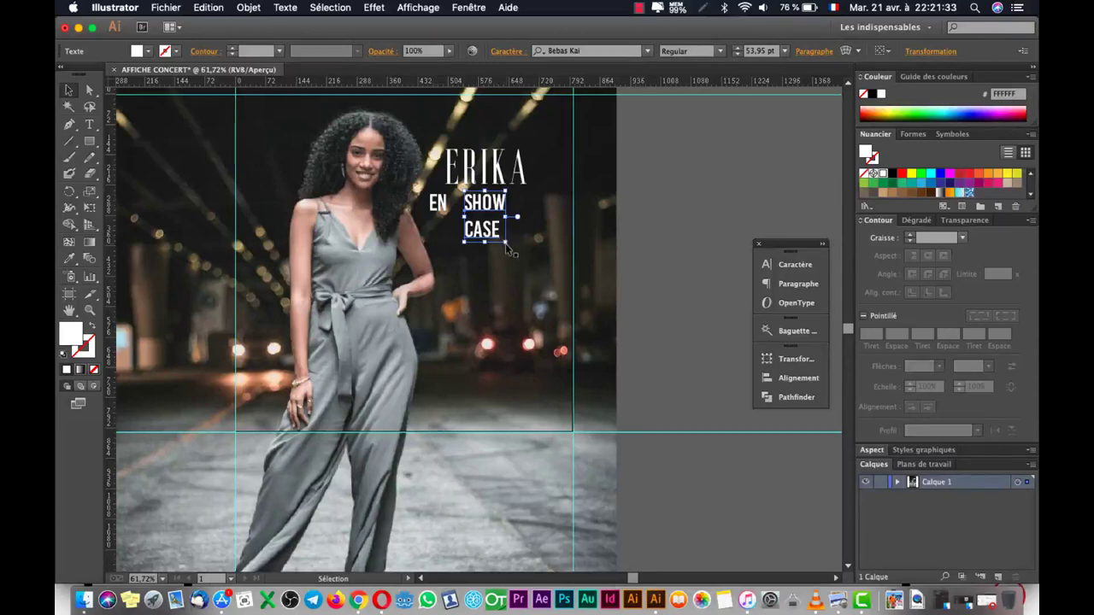
drag(506, 242, 784, 391)
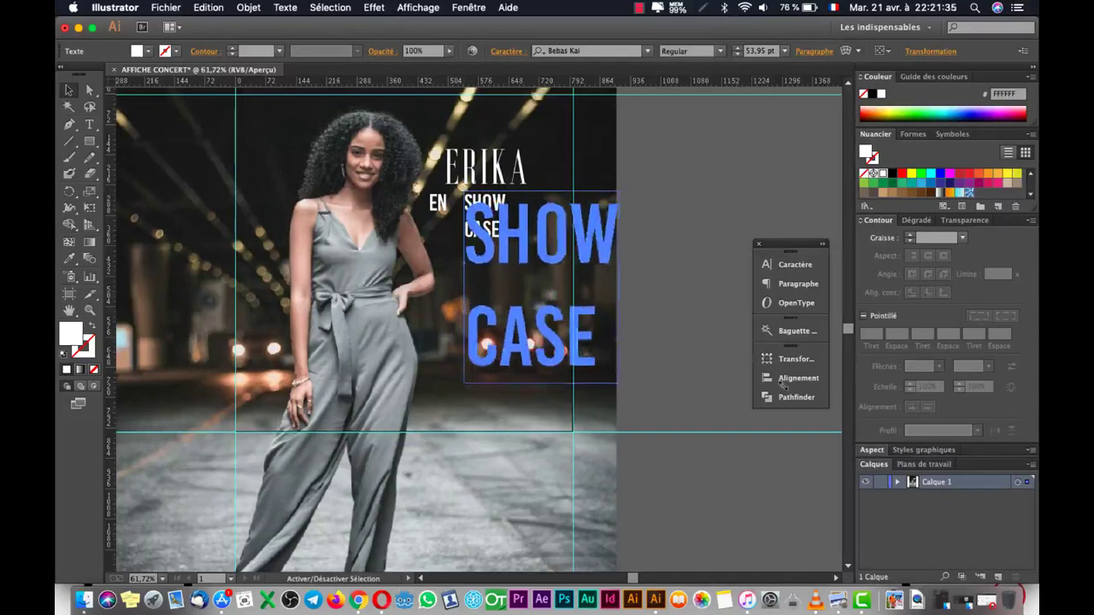
mouse_move(538, 232)
mouse_down()
mouse_move(489, 177)
mouse_move(498, 164)
mouse_up()
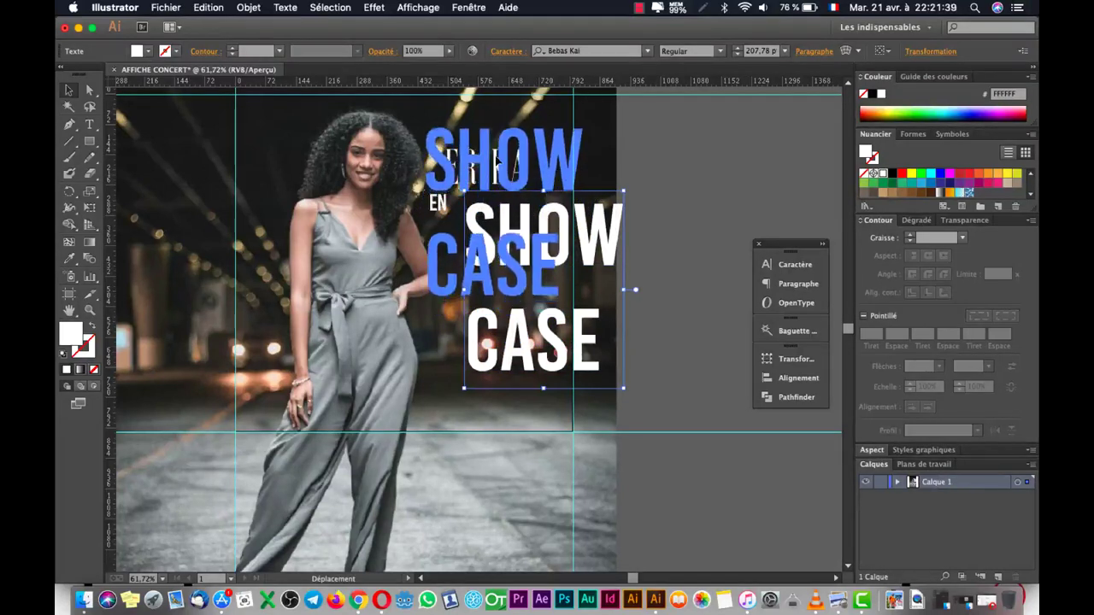
drag(496, 163, 497, 164)
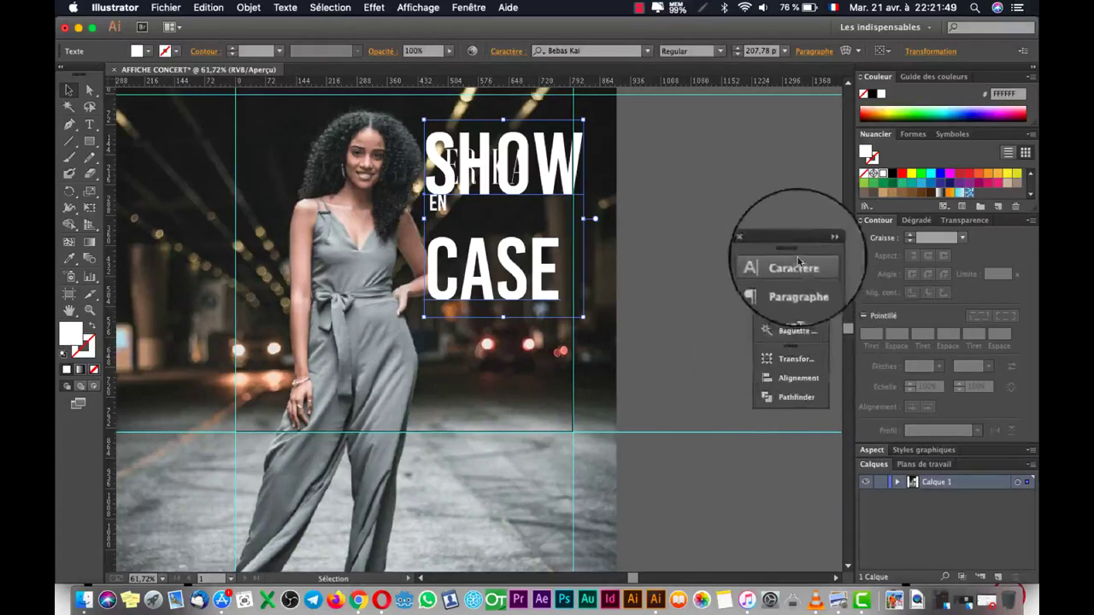
Reduce the SHOW CASE leading step by step to 161 pt, then move the block below ERIKA
click(796, 265)
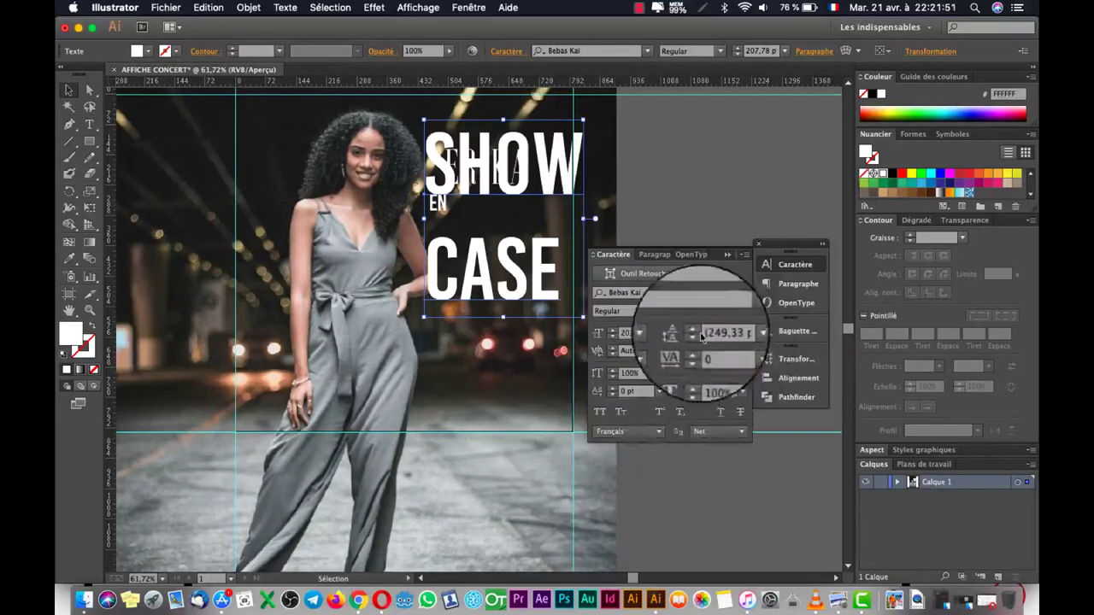
click(694, 338)
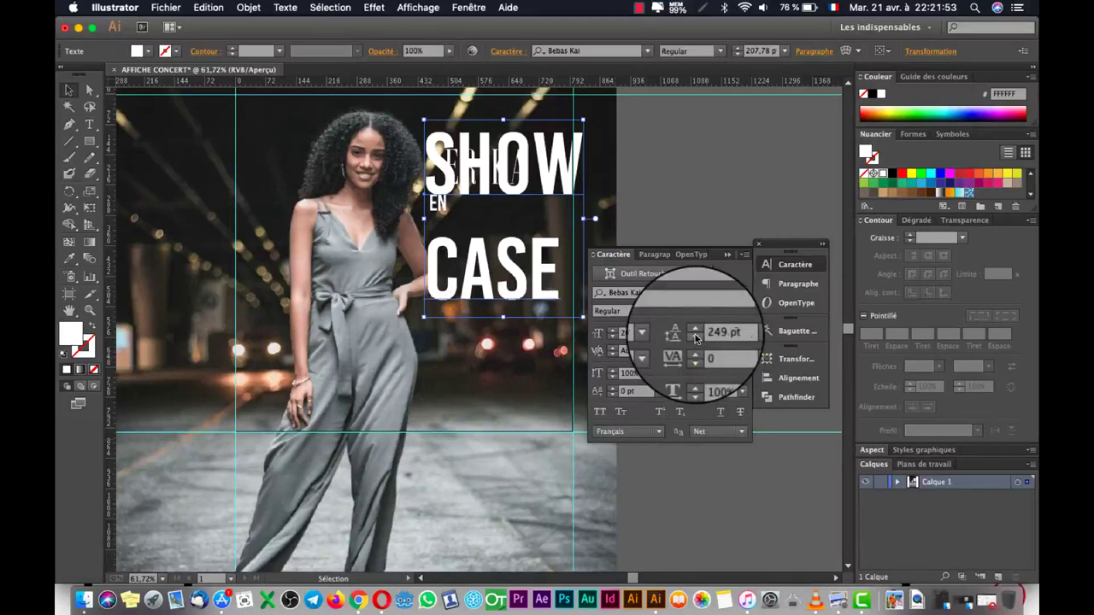
click(695, 338)
click(695, 338)
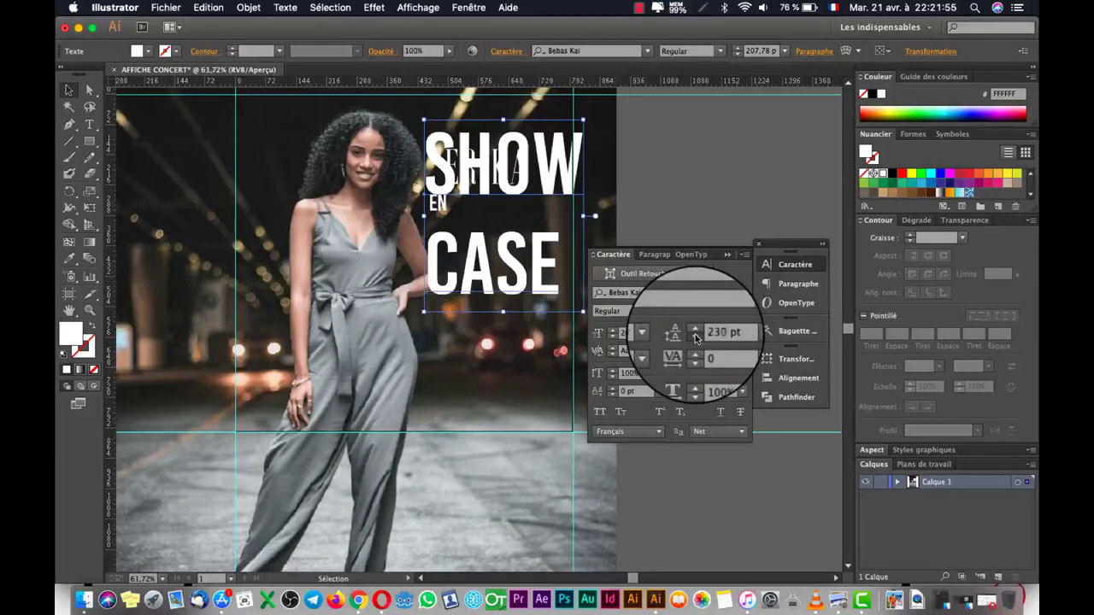
click(695, 338)
click(695, 337)
click(695, 337)
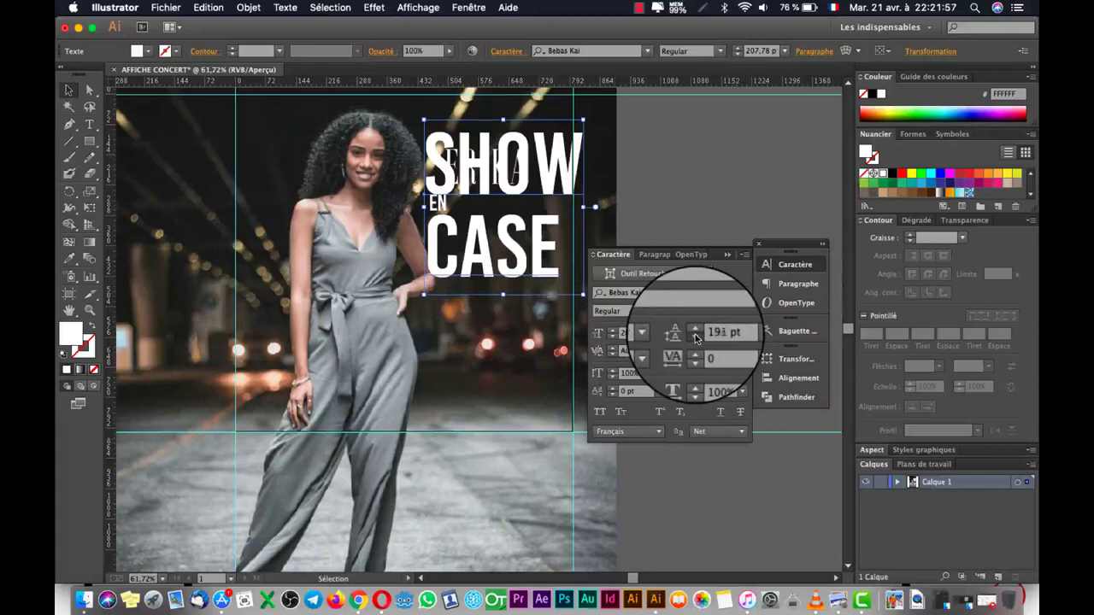
click(697, 339)
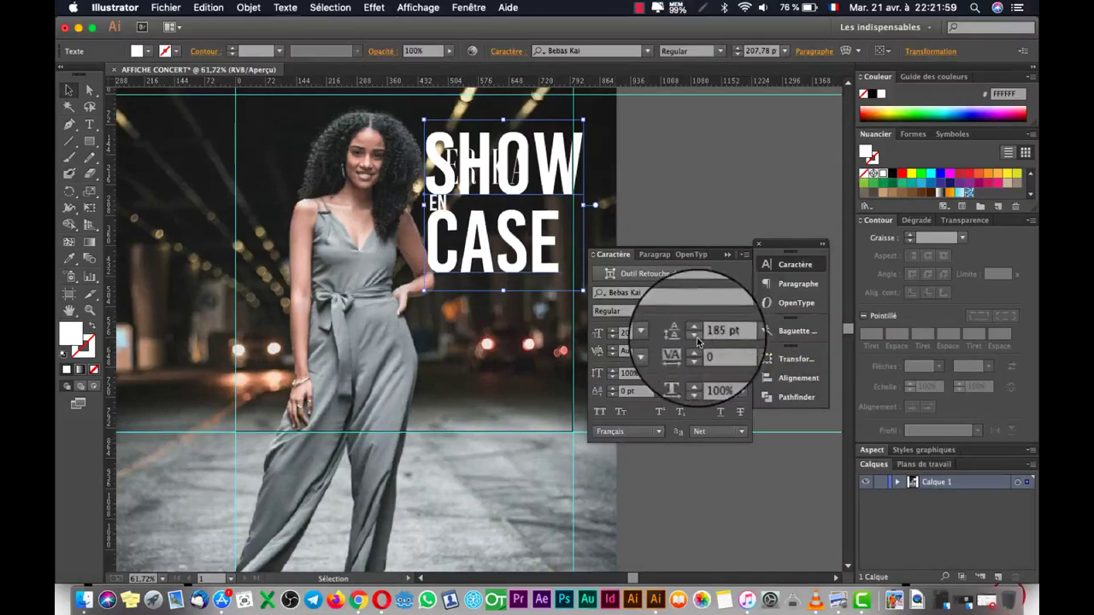
click(697, 339)
click(696, 337)
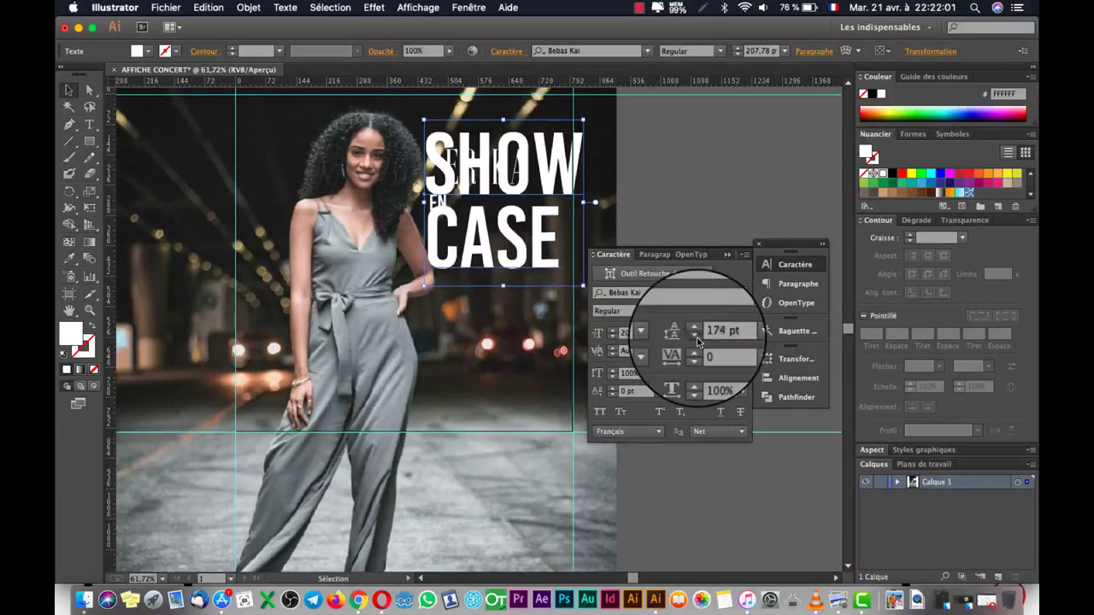
click(696, 338)
click(696, 338)
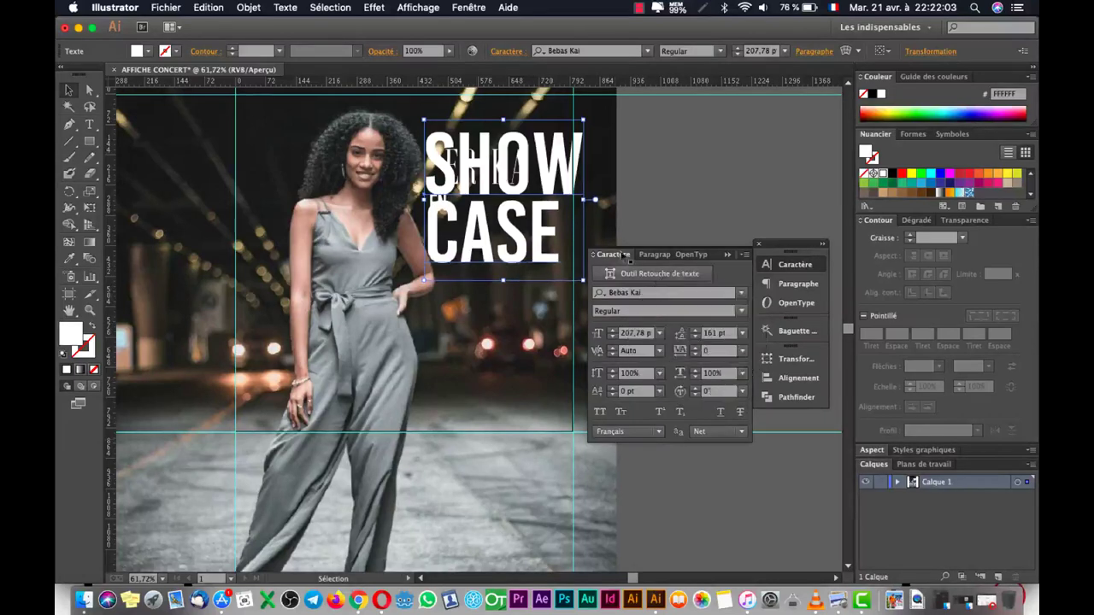
mouse_move(517, 161)
mouse_down()
mouse_move(513, 251)
mouse_move(510, 229)
mouse_up()
Shift SHOW CASE slightly and shrink the EN text to 40 pt
click(638, 116)
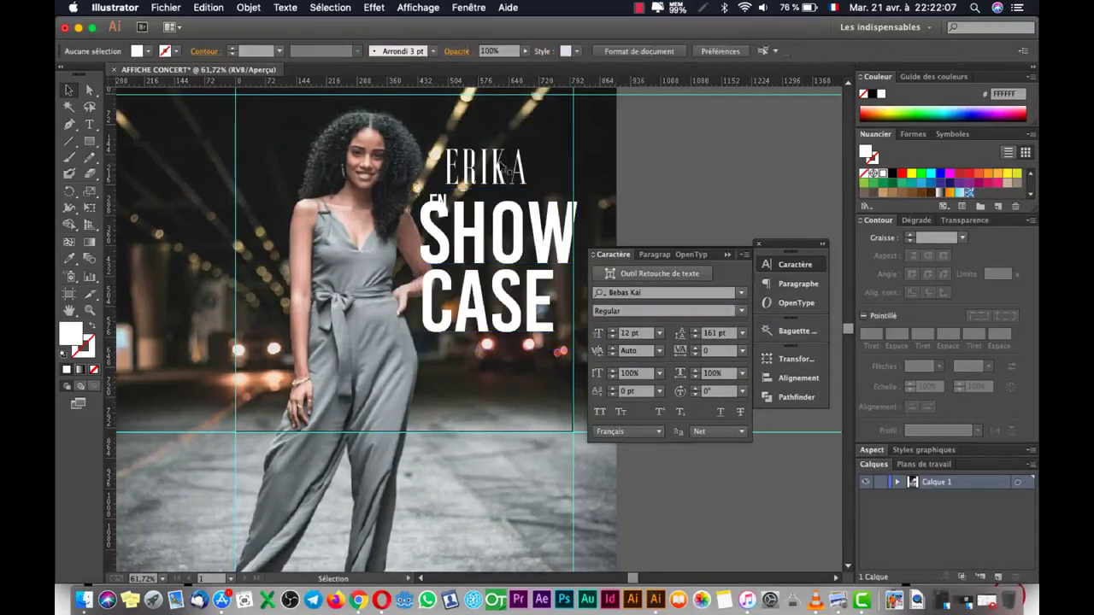
mouse_move(423, 203)
mouse_down()
mouse_move(466, 202)
mouse_move(409, 205)
mouse_up()
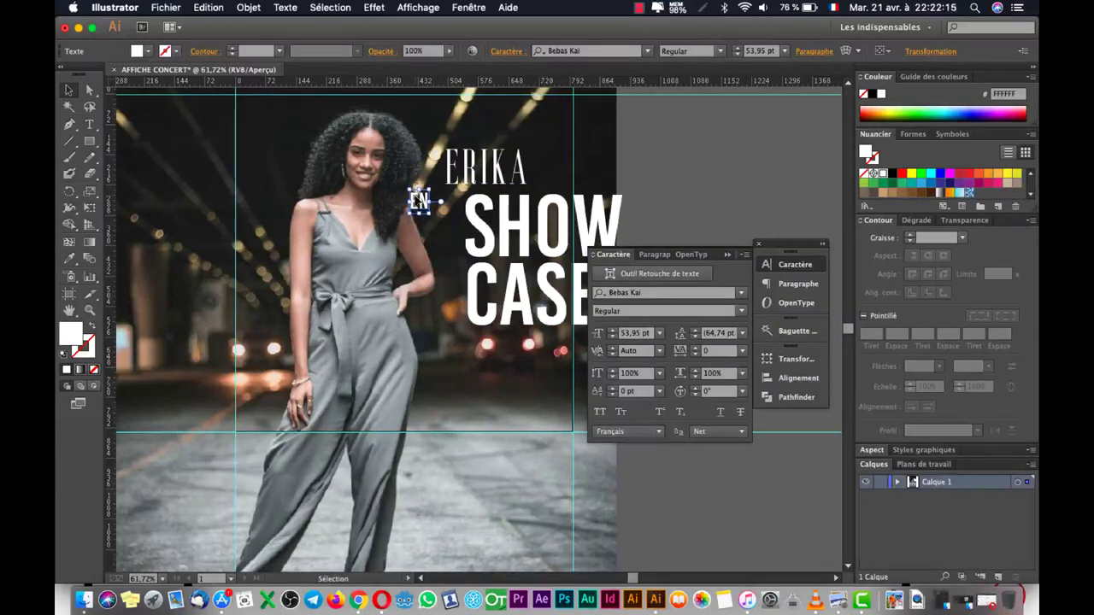
click(612, 337)
click(612, 336)
click(612, 336)
click(611, 337)
text(40)
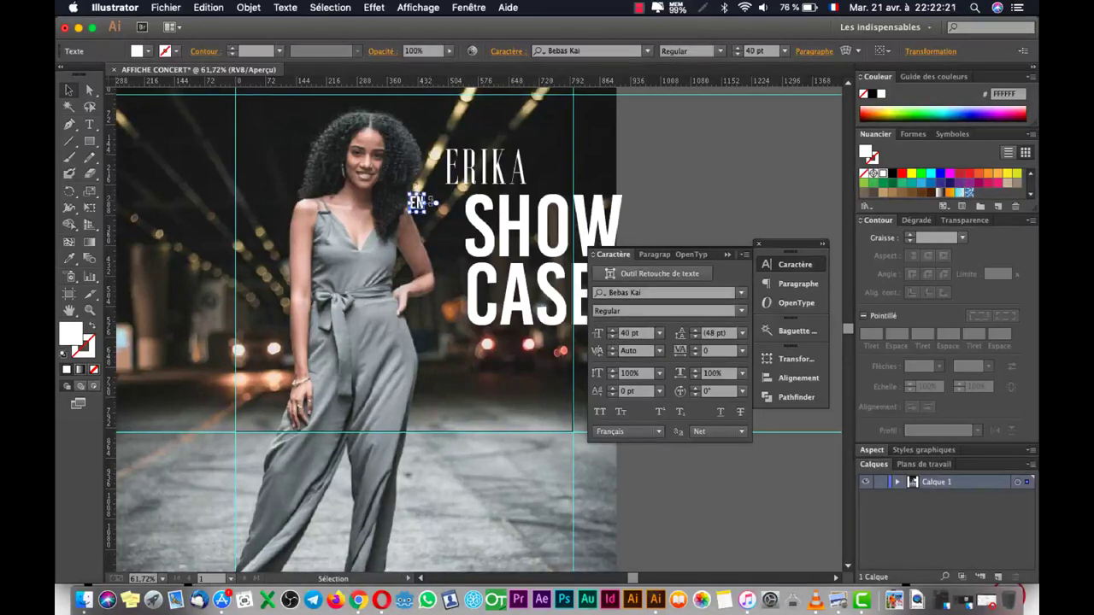
Slide SHOW CASE left next to EN, then select the woman cutout group
drag(495, 246, 462, 243)
click(639, 224)
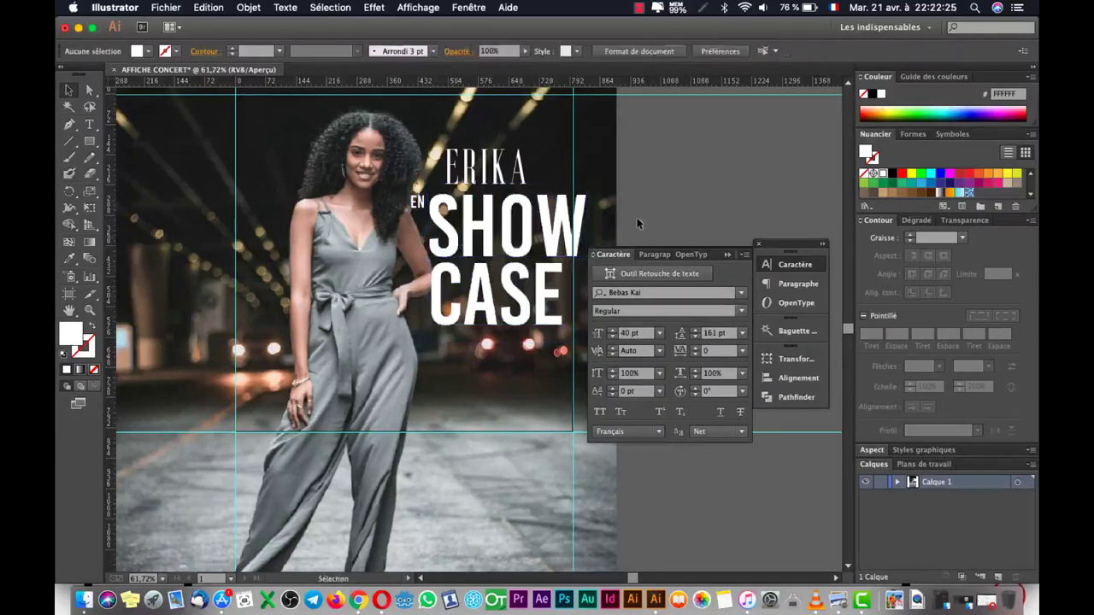
click(376, 309)
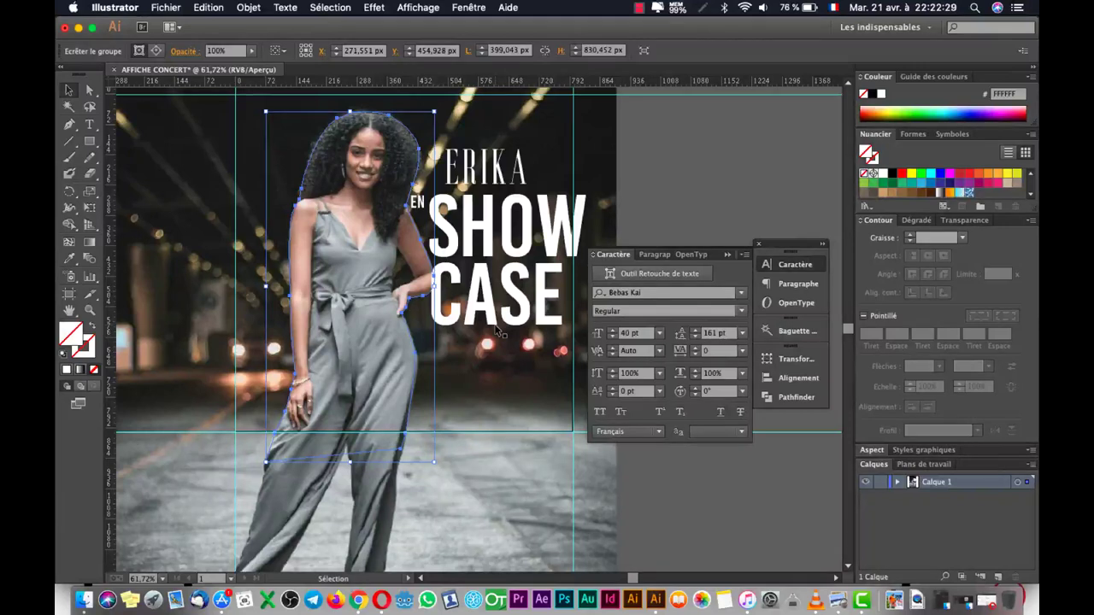
Bring the woman cutout group to the front using cut and Paste in Front
key(super+x)
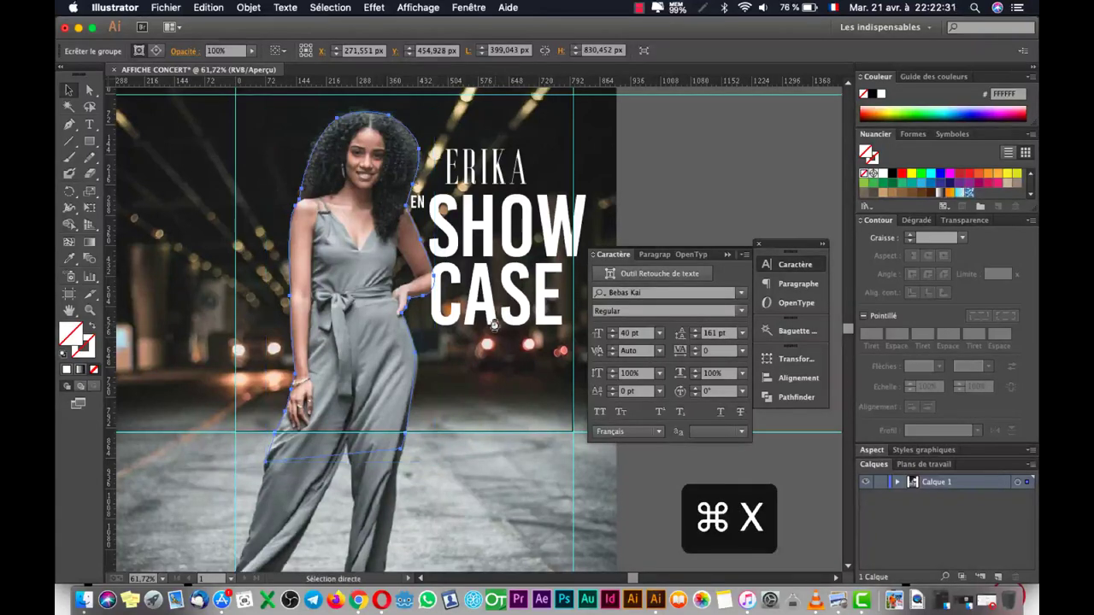
key(super+f)
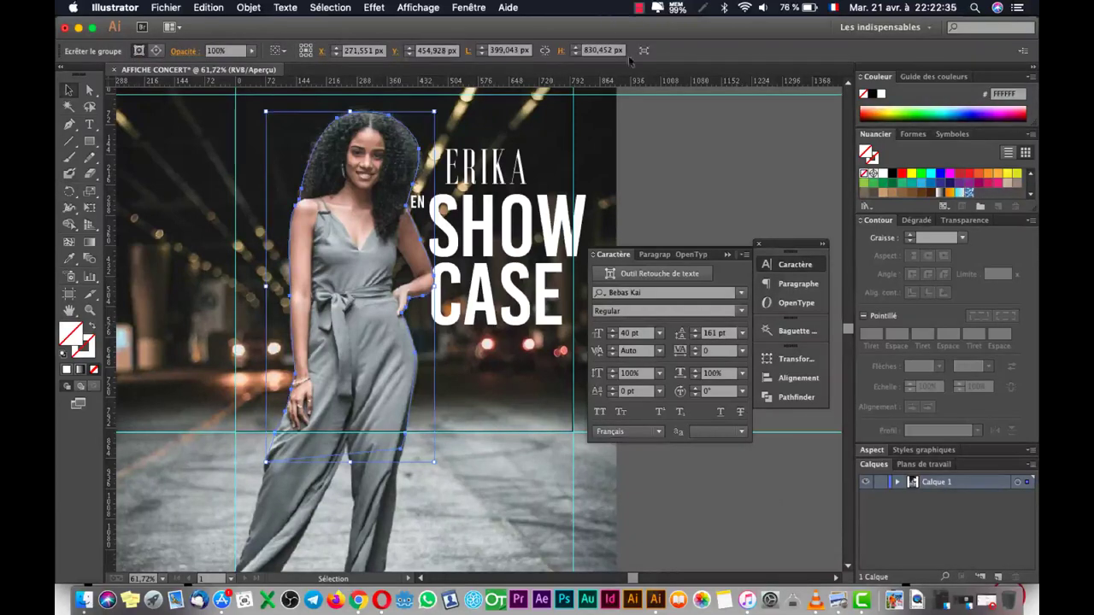
click(642, 120)
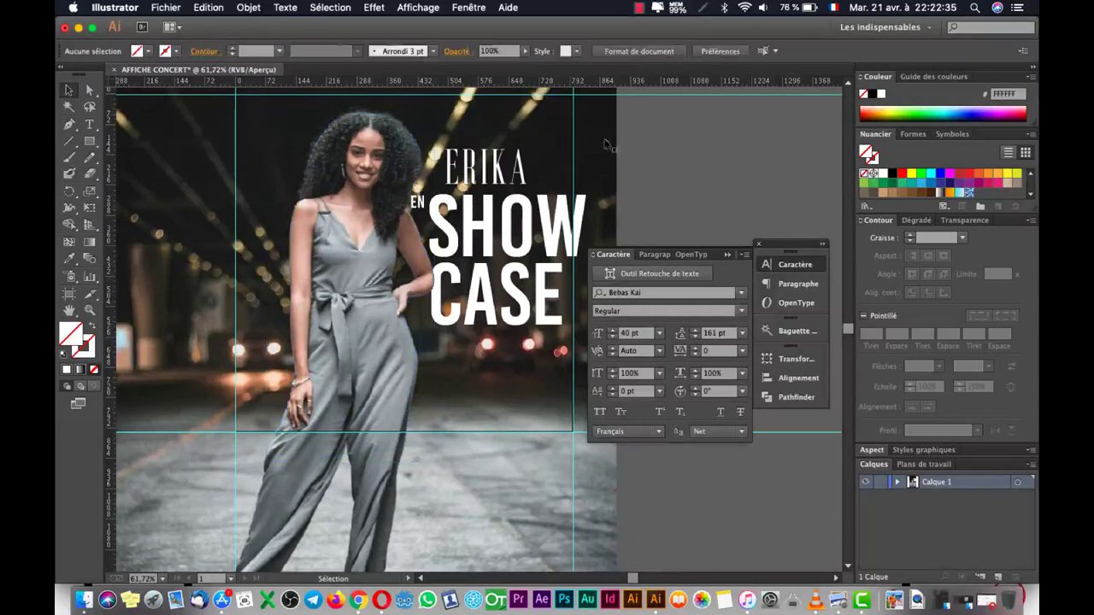
Try SHOW CASE over the woman, then return it just right of EN
click(443, 297)
drag(443, 297, 440, 299)
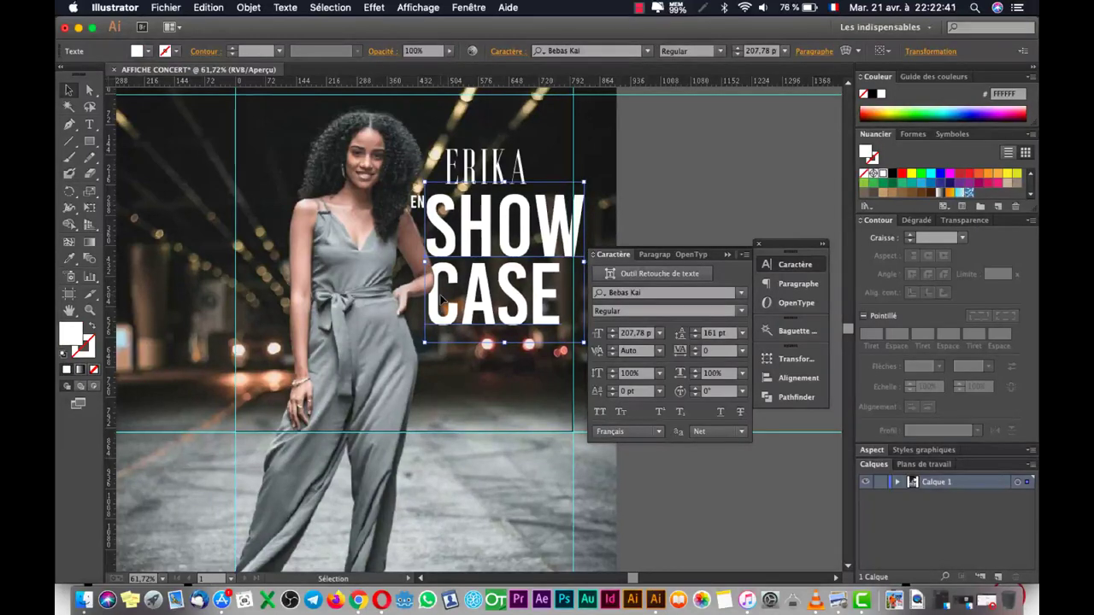
click(700, 182)
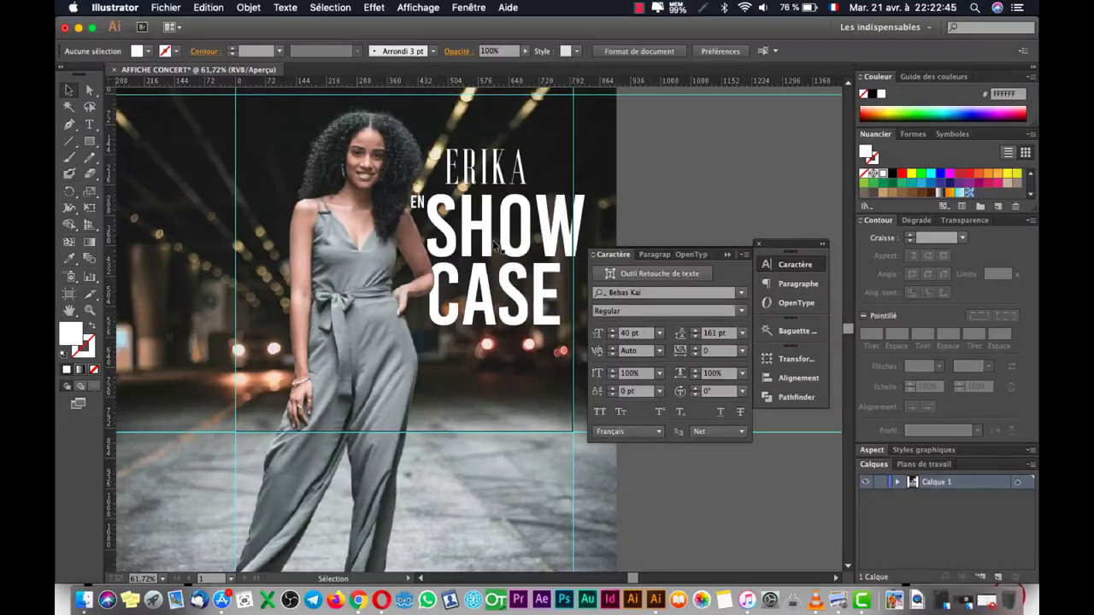
drag(487, 243, 225, 239)
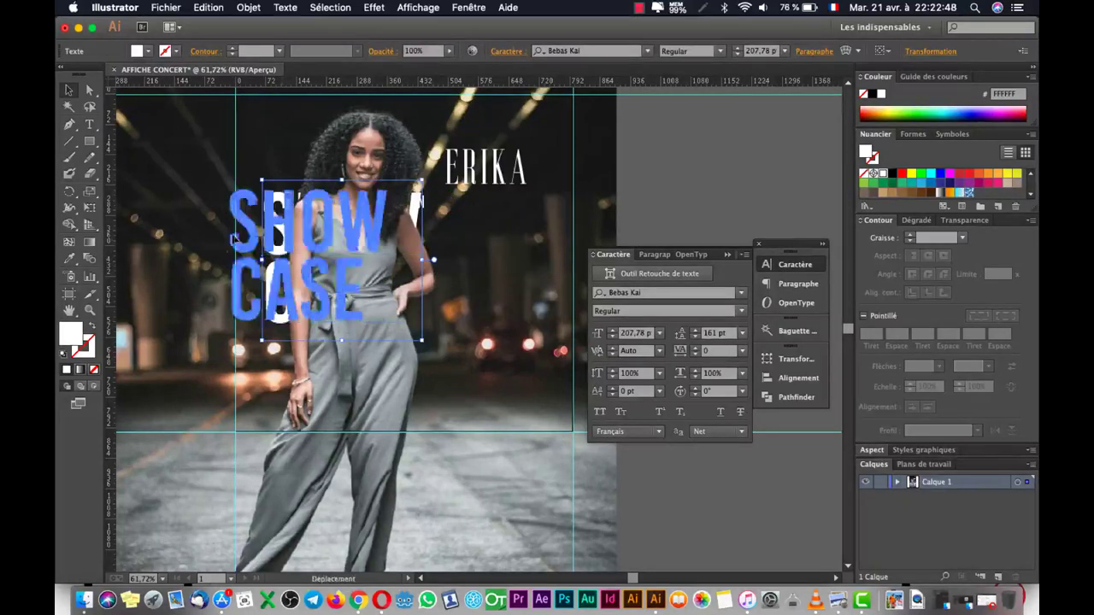
click(717, 179)
mouse_move(271, 238)
mouse_down()
mouse_move(497, 253)
mouse_move(516, 232)
mouse_up()
Reduce the SHOW CASE font size from about 208 pt down to 180 pt
drag(510, 233, 516, 233)
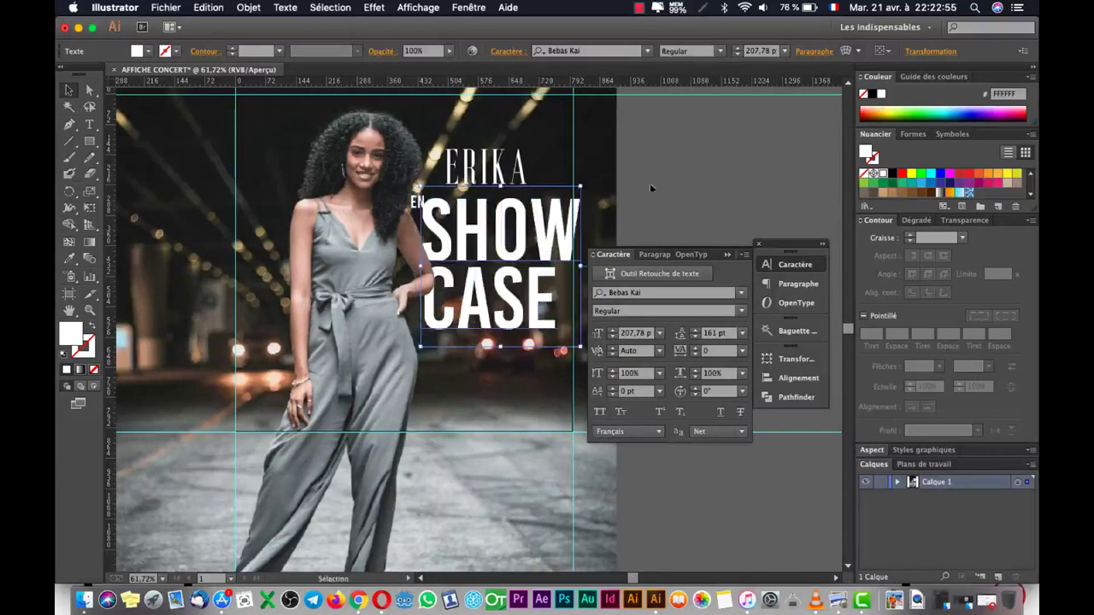
click(612, 337)
click(613, 338)
click(613, 338)
click(612, 338)
click(613, 337)
click(613, 337)
click(613, 338)
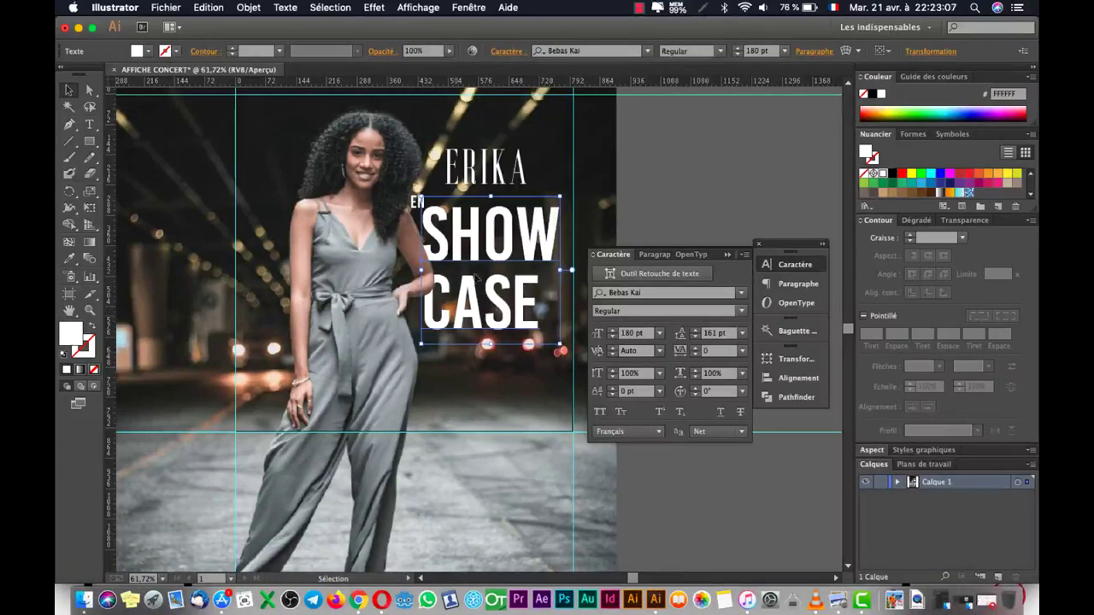
Nudge SHOW CASE so its SHOW line sits level with the small EN
key(Right)
key(Right)
key(Right)
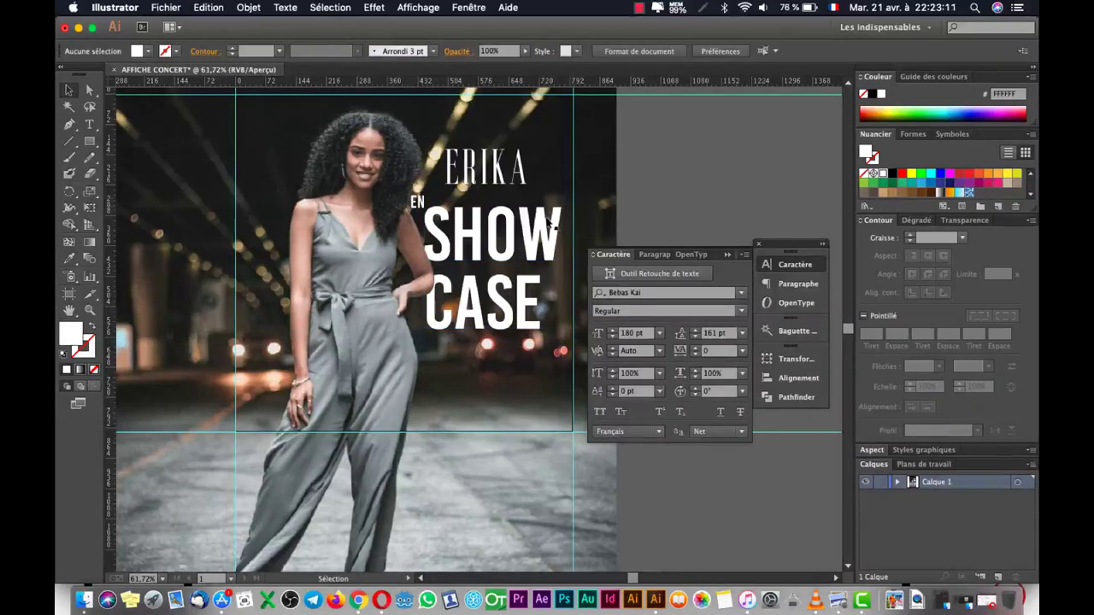
key(Right)
key(Right)
key(Right)
key(Up)
key(Up)
key(Up)
key(Up)
key(Up)
key(Left)
key(Left)
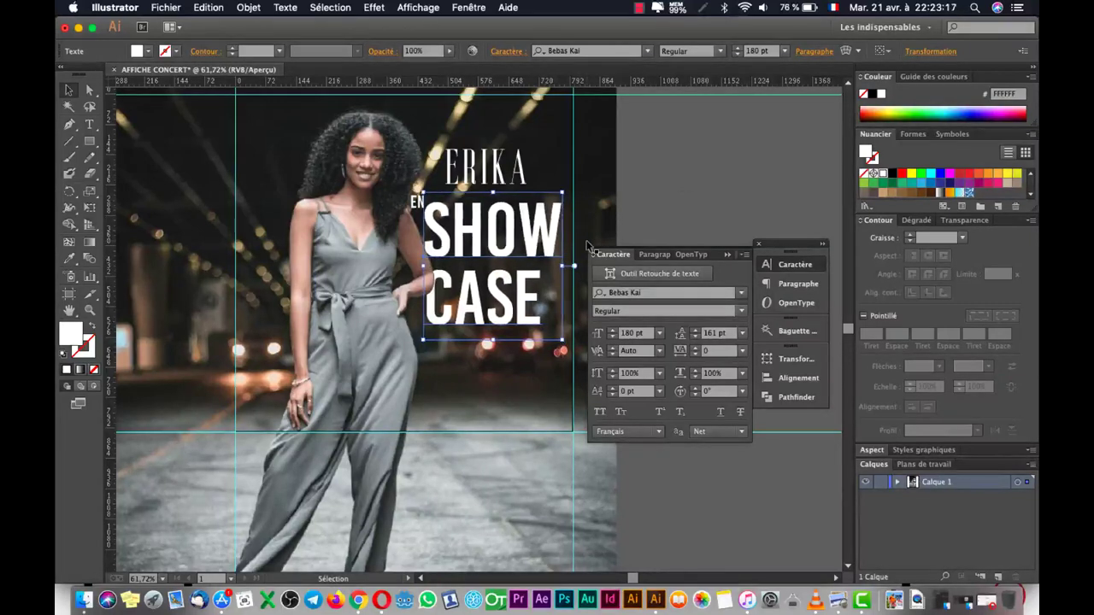
click(650, 180)
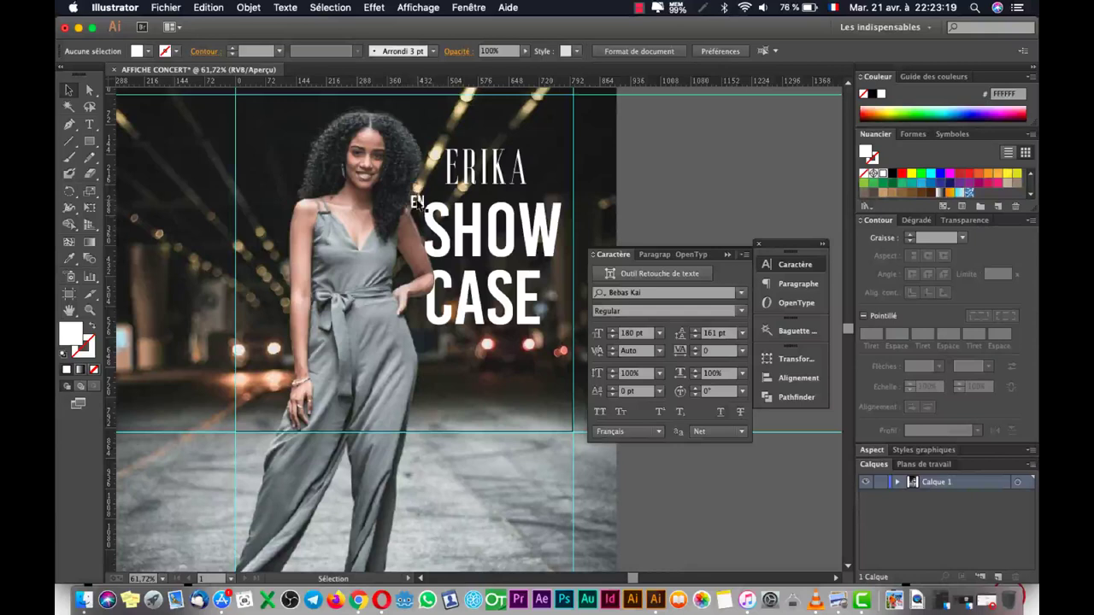
click(416, 202)
drag(473, 229, 477, 238)
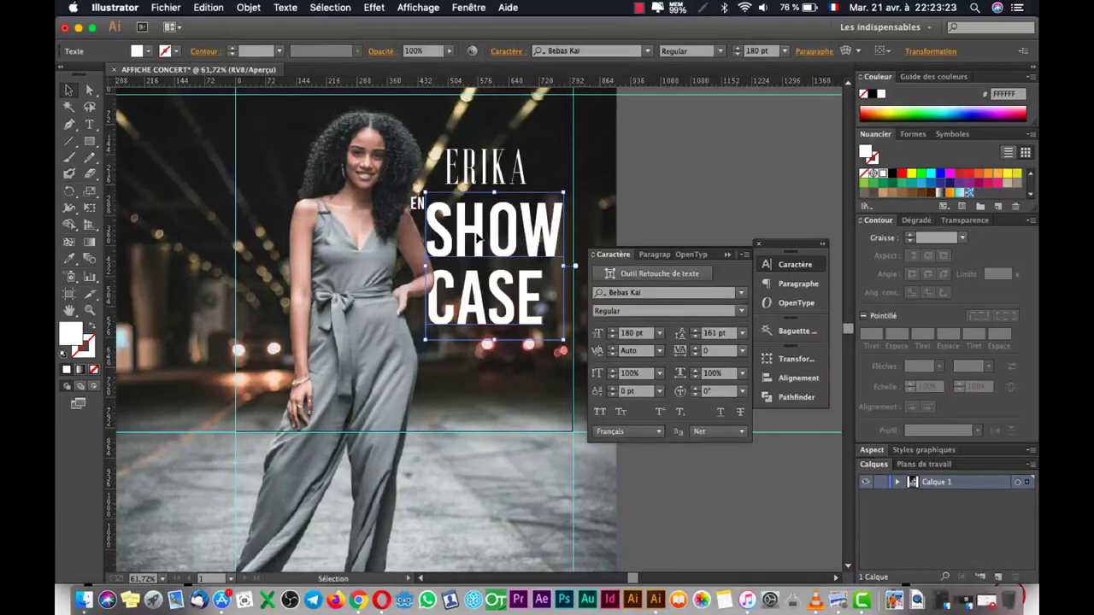
Reduce SHOW CASE to 171 pt and nudge it slightly left
click(612, 336)
click(611, 337)
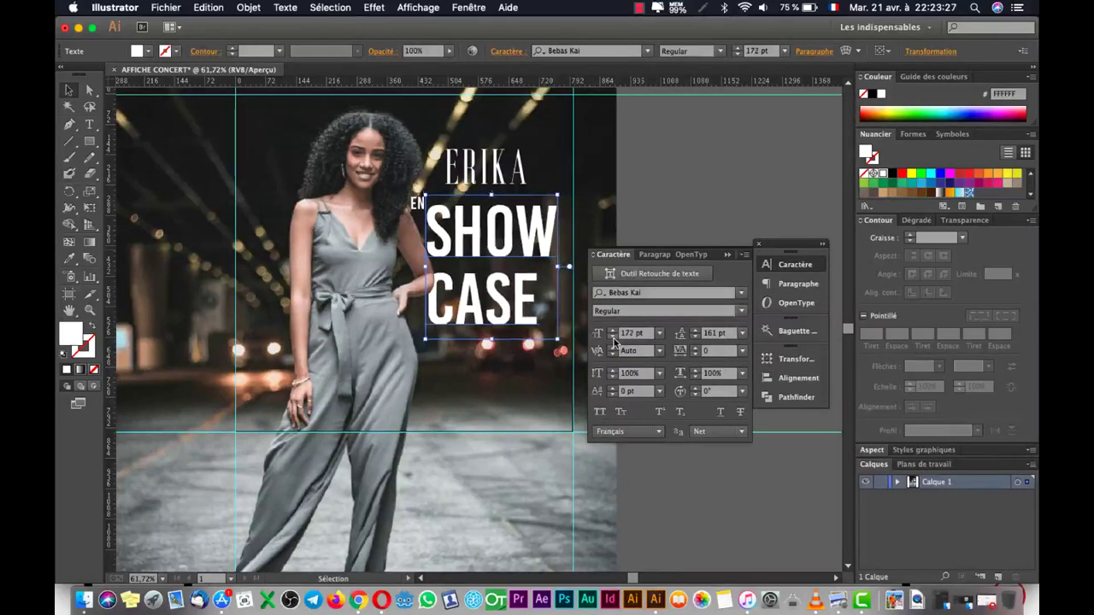
key(Left)
key(Left)
key(Left)
key(Left)
key(Left)
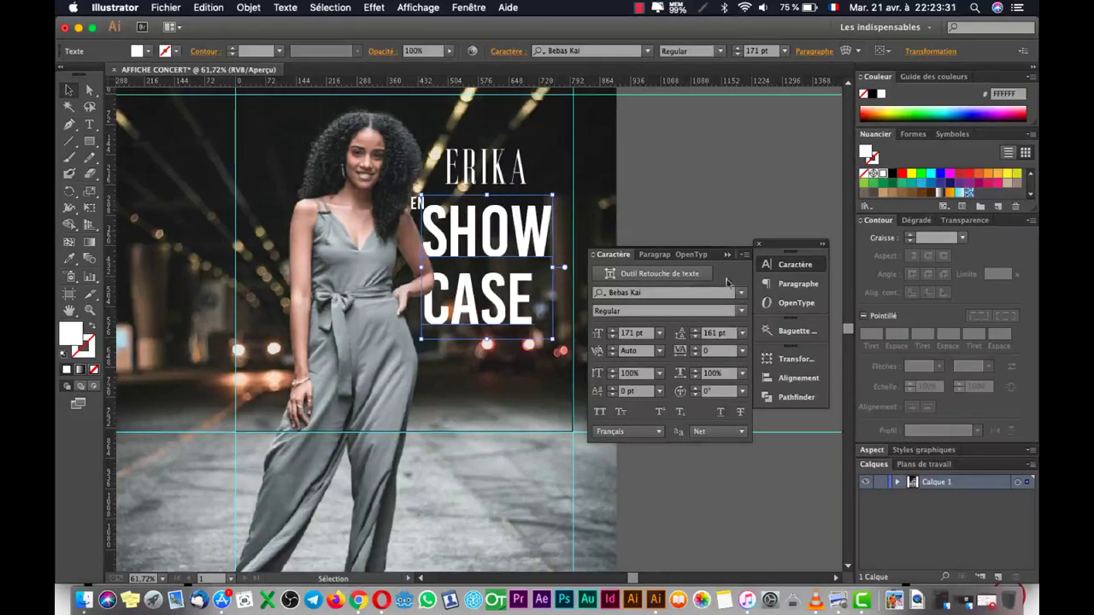
Widen the SHOW CASE tracking from 0 to 24
click(694, 349)
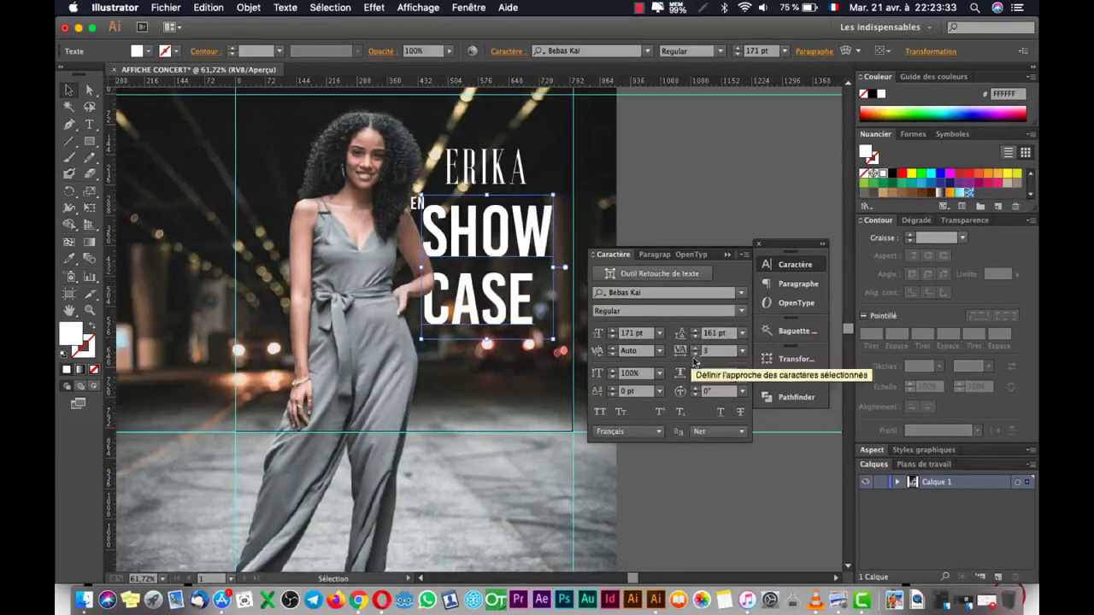
click(693, 348)
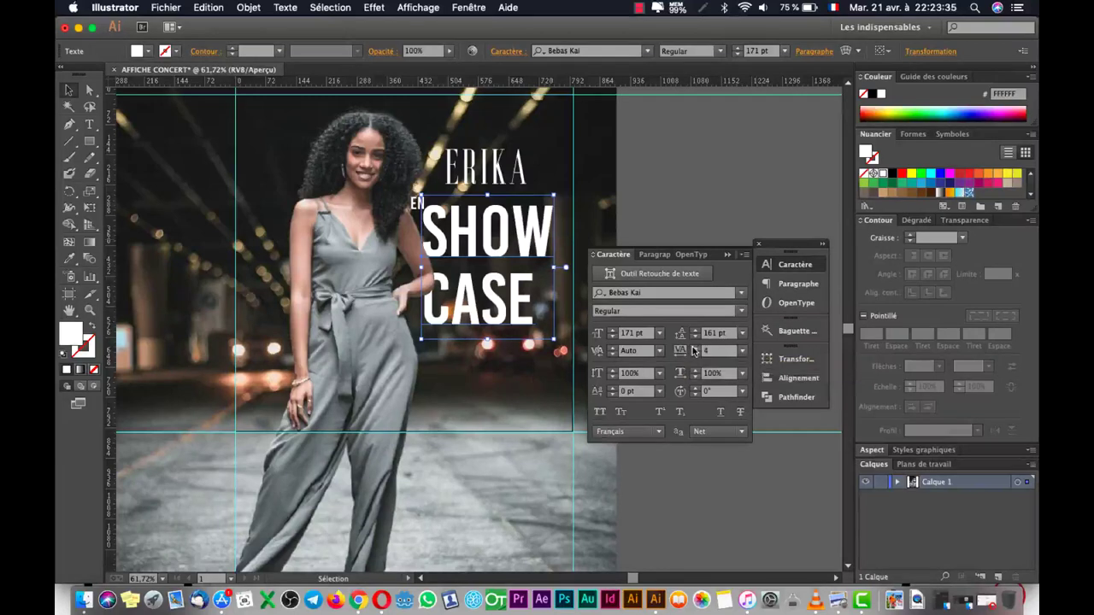
click(693, 348)
click(693, 348)
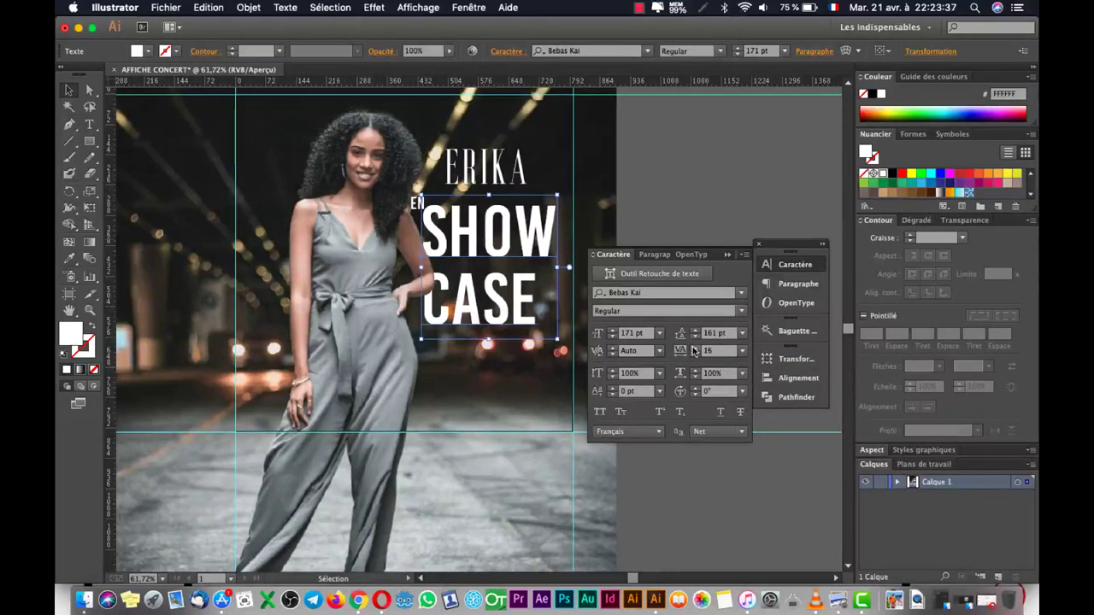
click(693, 348)
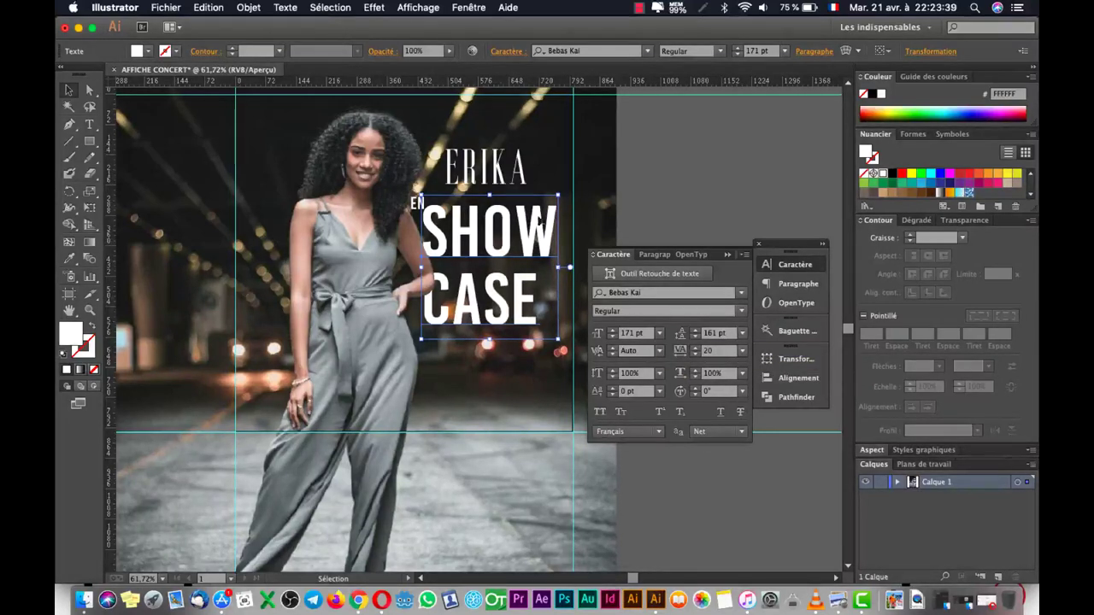
click(695, 348)
click(695, 348)
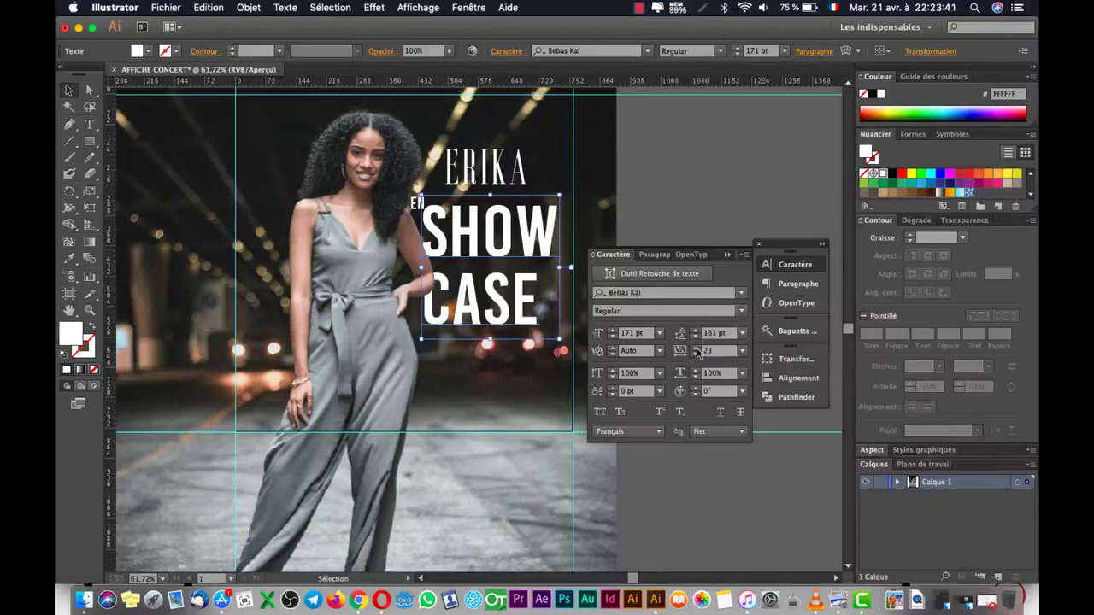
click(685, 154)
click(417, 202)
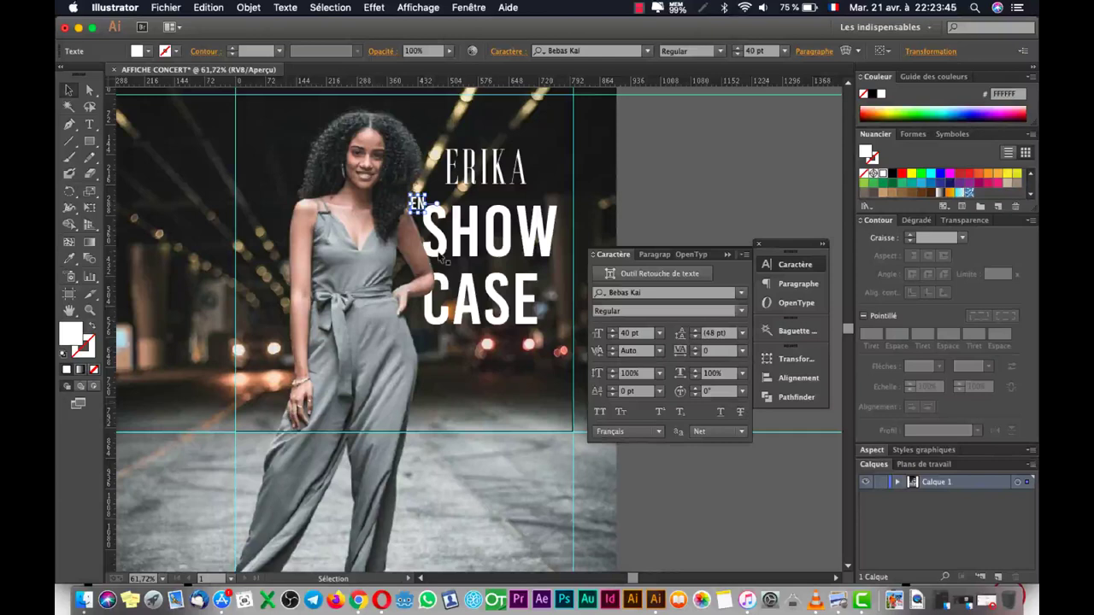
Zoom in, scale EN down to 29.37 pt, and nudge it slightly lower
scroll(440, 254, up, 3)
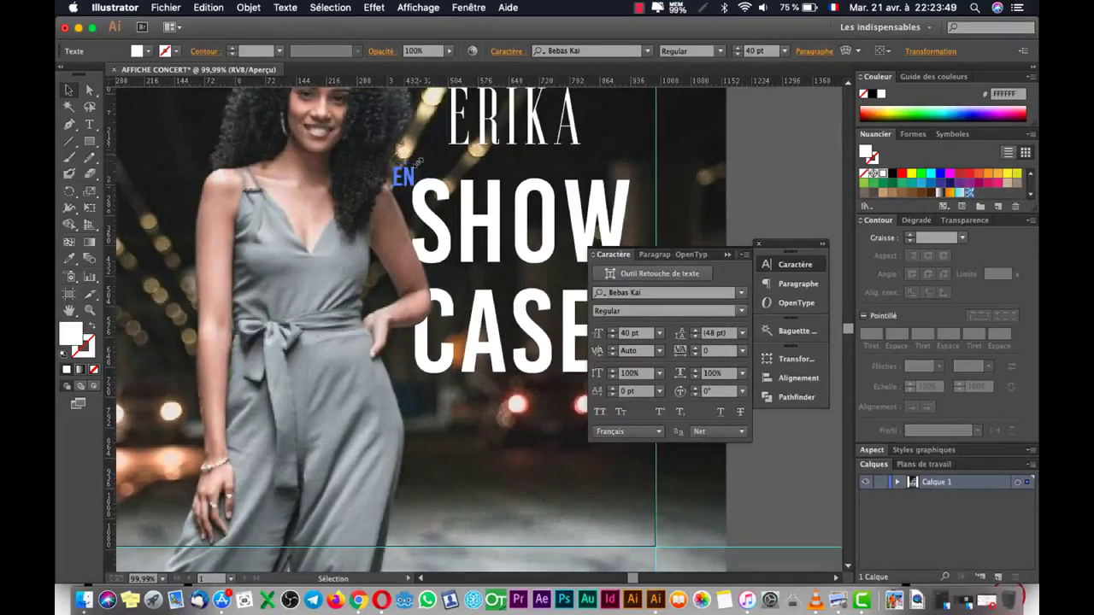
double_click(414, 167)
key(Escape)
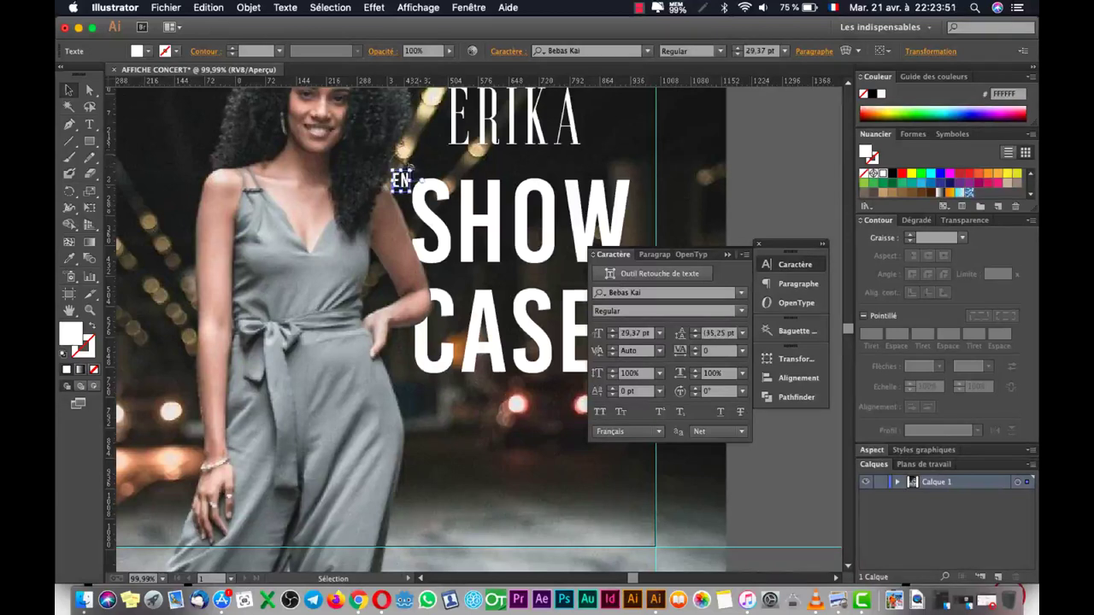
drag(414, 167, 410, 175)
key(Down)
key(Down)
key(Down)
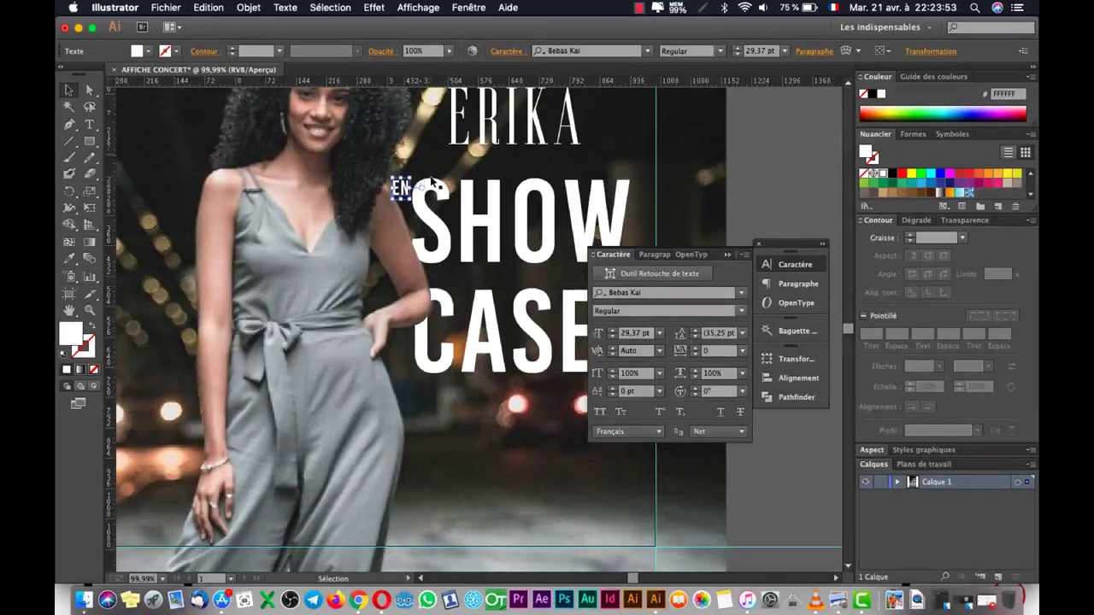
key(Down)
key(Down)
key(Down)
key(Down)
key(Down)
Check the EN selection with the Direct and Selection tools, then zoom back out
key(a)
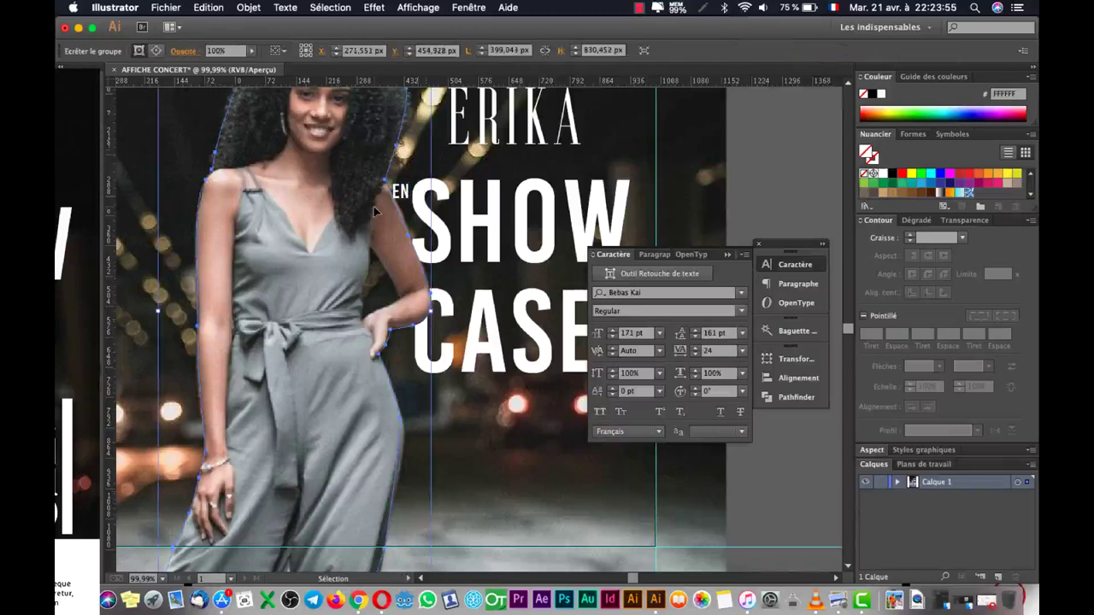
click(376, 212)
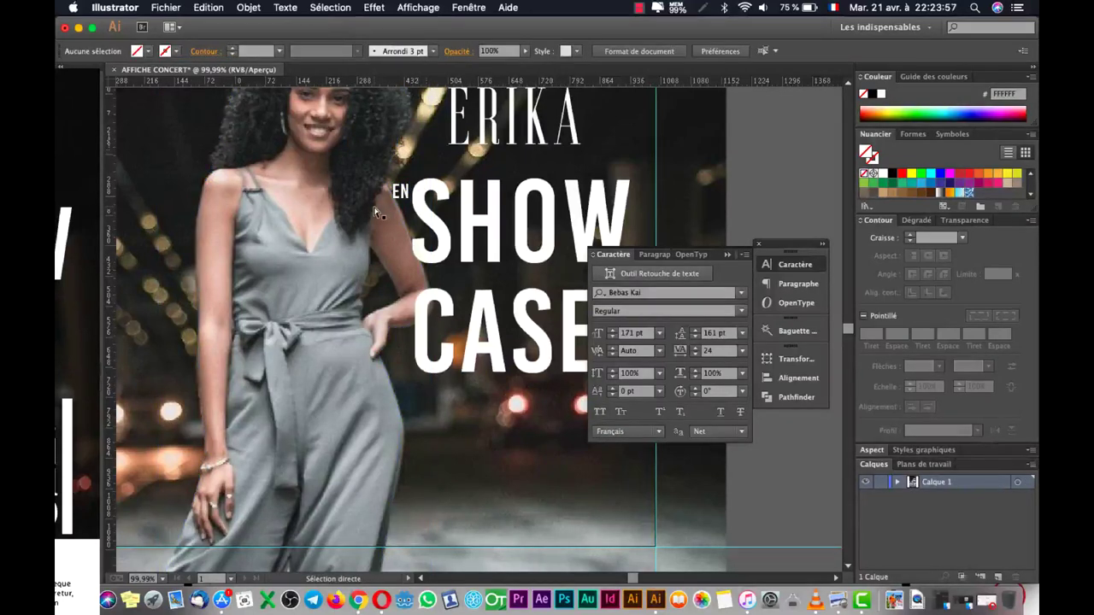
key(v)
click(373, 211)
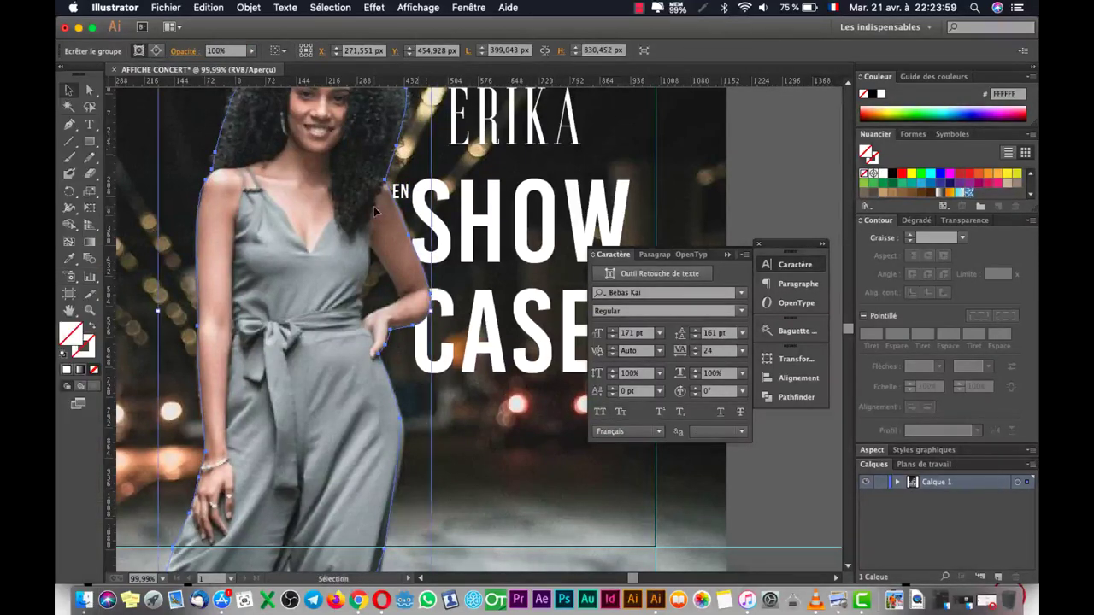
click(401, 193)
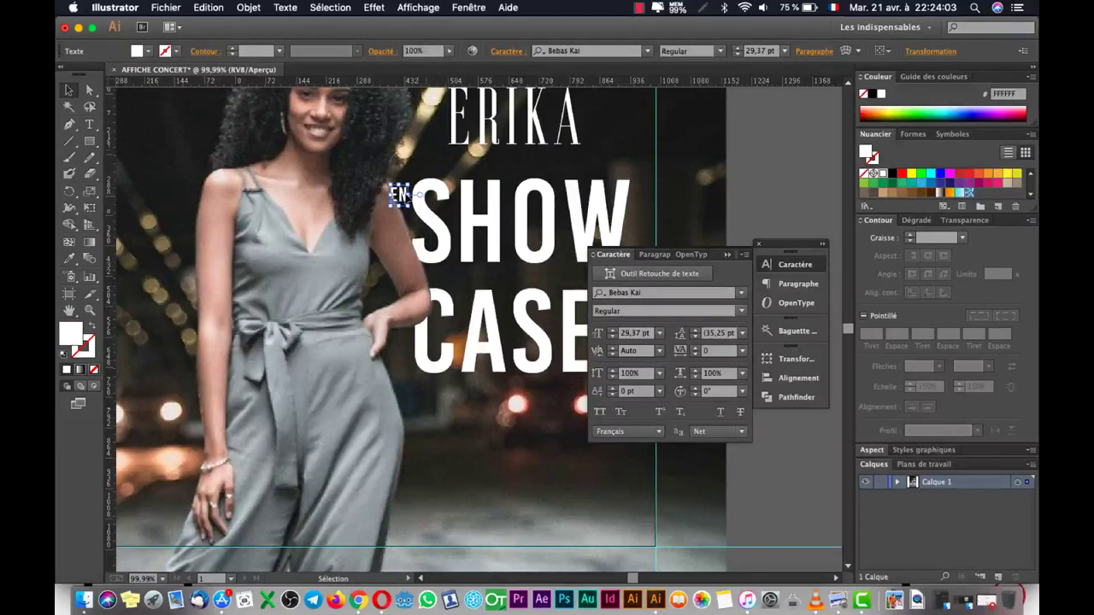
click(731, 130)
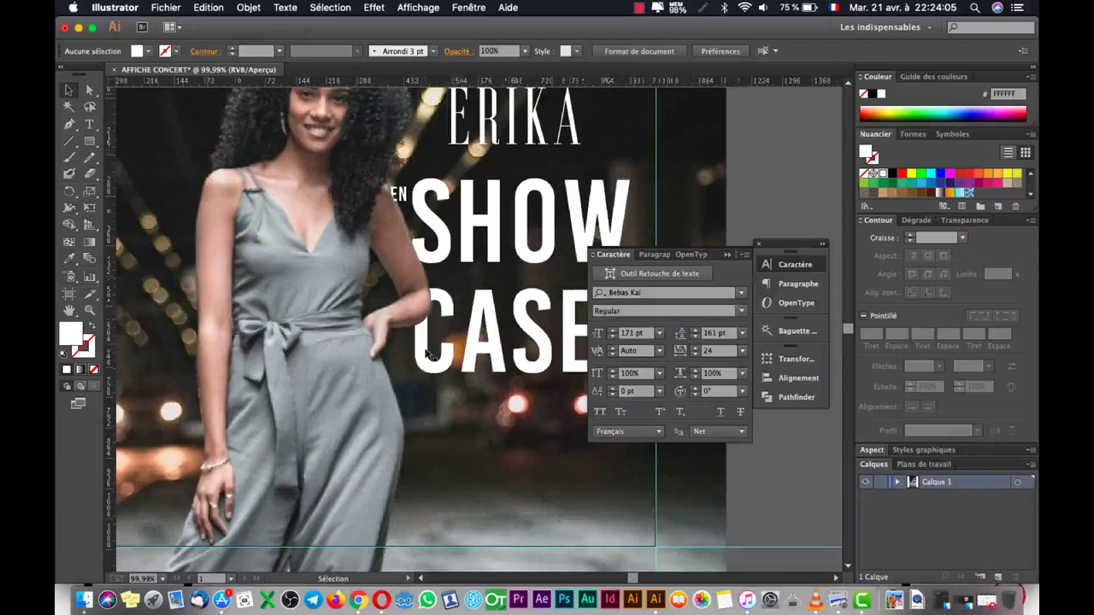
scroll(425, 354, down, 5)
scroll(425, 354, down, 3)
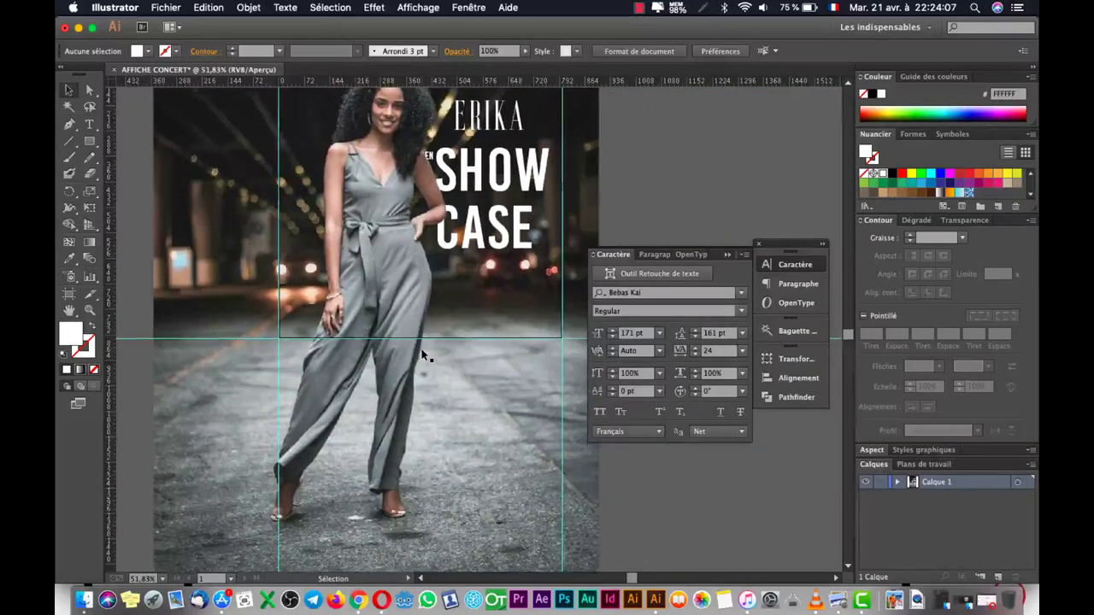
Select SHOW CASE and lower its leading from 161 pt to 137 pt
click(491, 205)
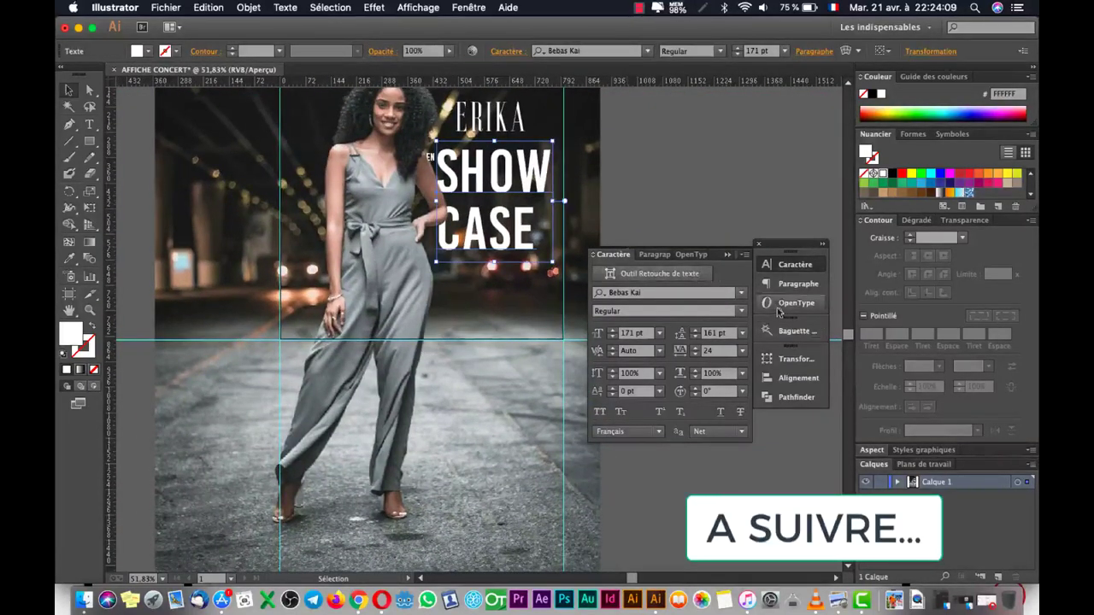
click(698, 338)
click(698, 337)
click(698, 337)
click(698, 338)
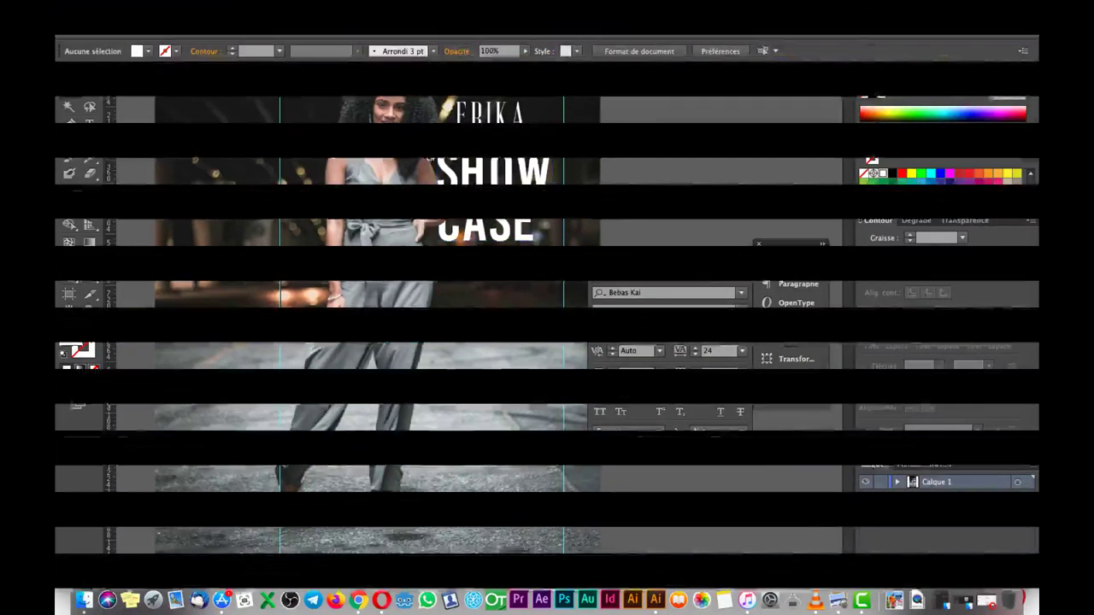